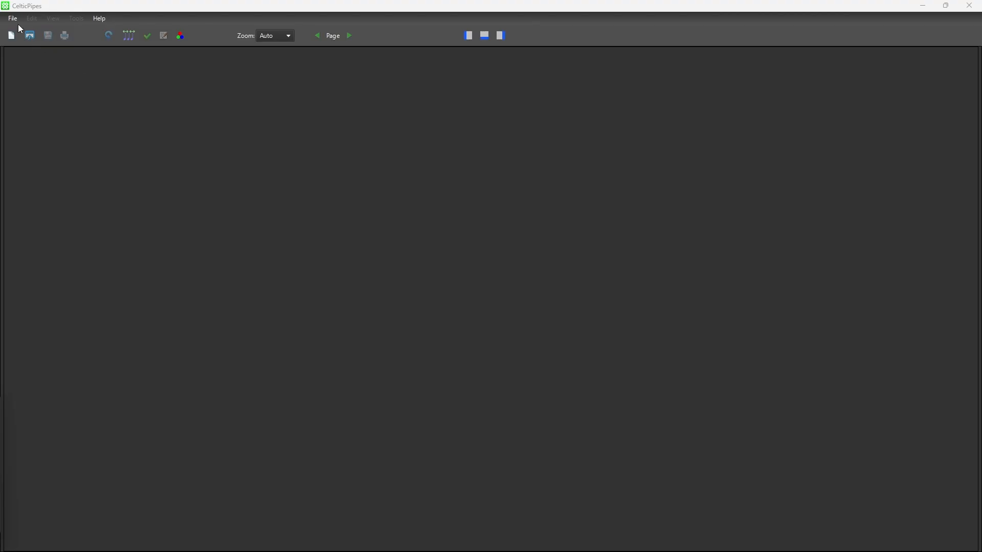
Step: Start a new score titled "The Lion Sleeps Tonight" with Solomon Linda as the composer
left_click(17, 21)
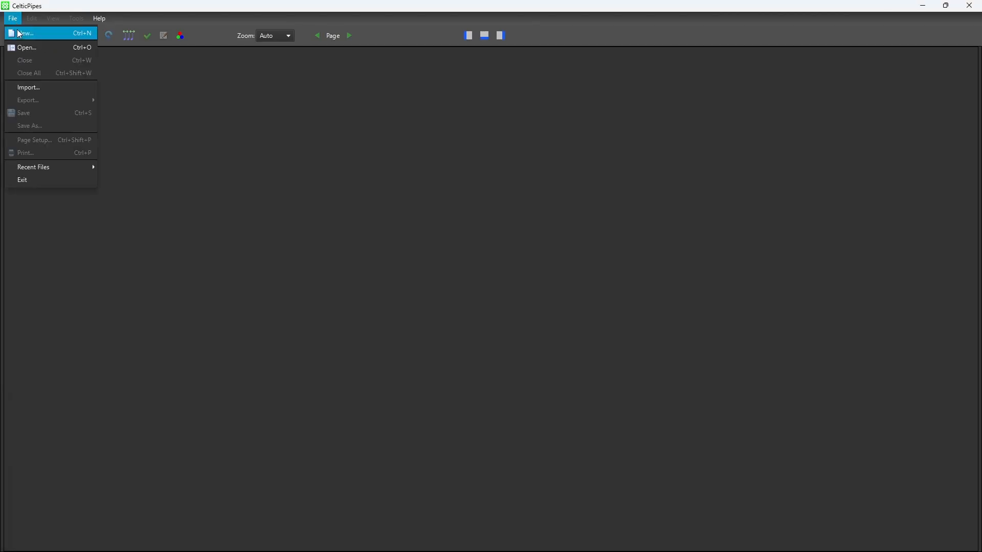
left_click(232, 112)
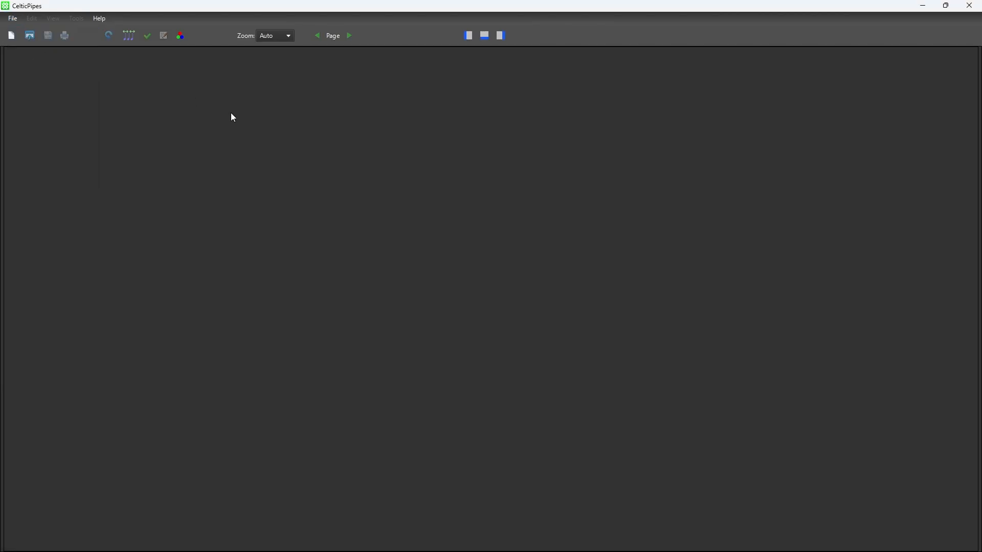
left_click(11, 37)
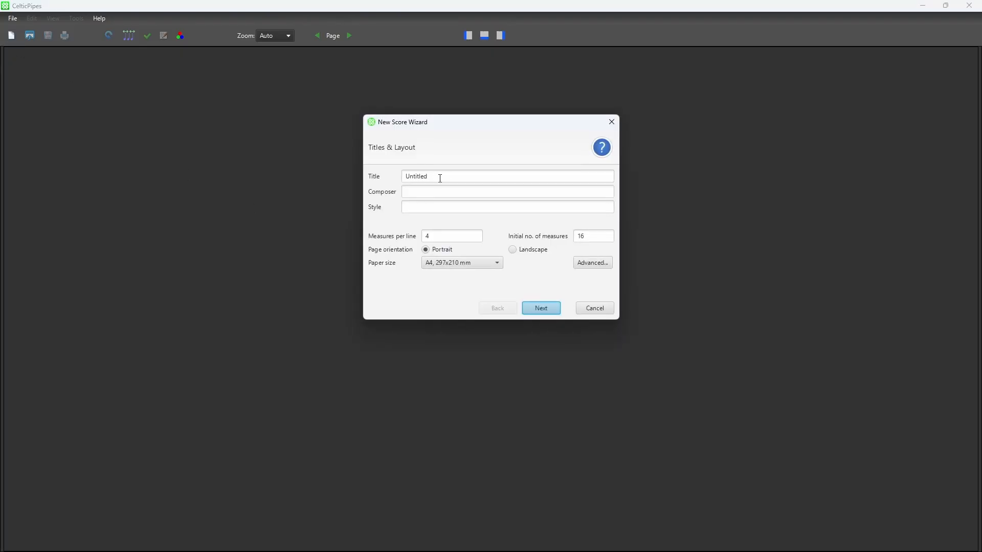
left_click_drag(441, 179, 403, 175)
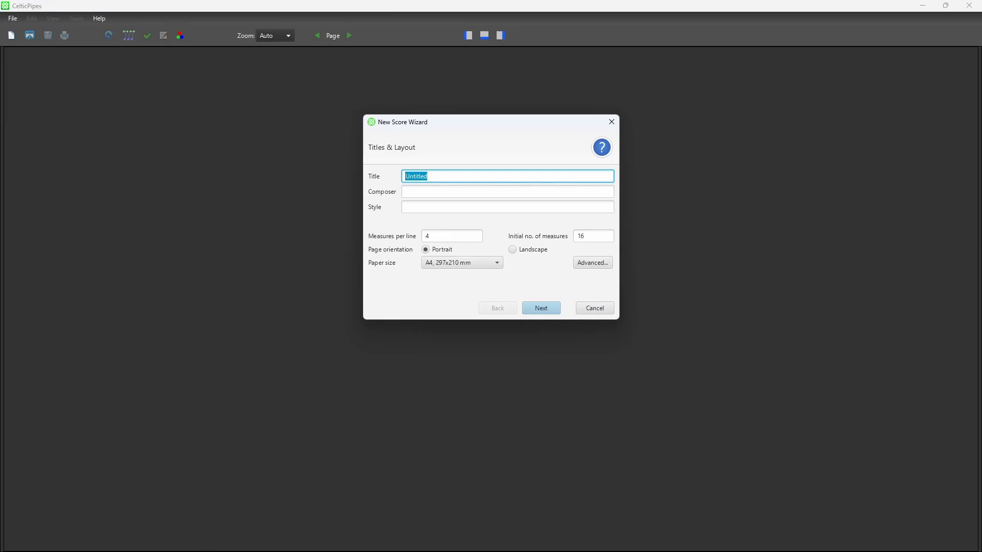
type("The Lion Sleeps Tonight")
key("Tab")
type("Solomon Linda")
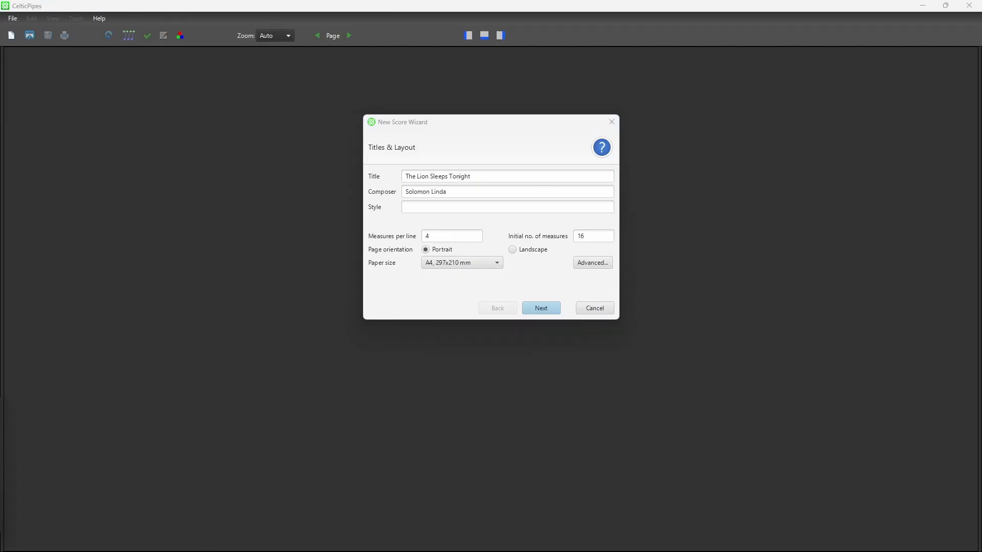
Step: Set the new score's paper size to Letter, 8.5x11 in, and continue to the instrument choice
left_click(453, 263)
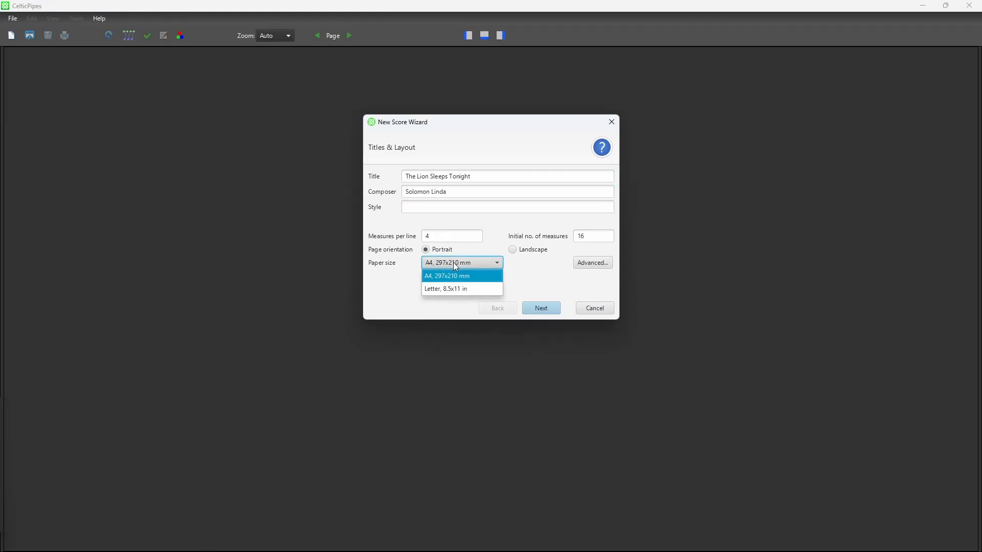
left_click(458, 290)
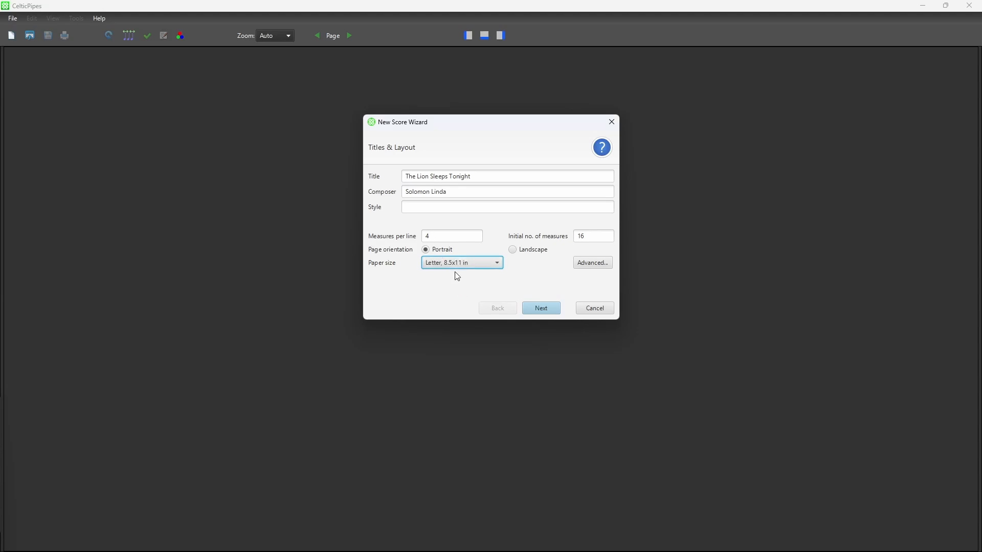
left_click(543, 308)
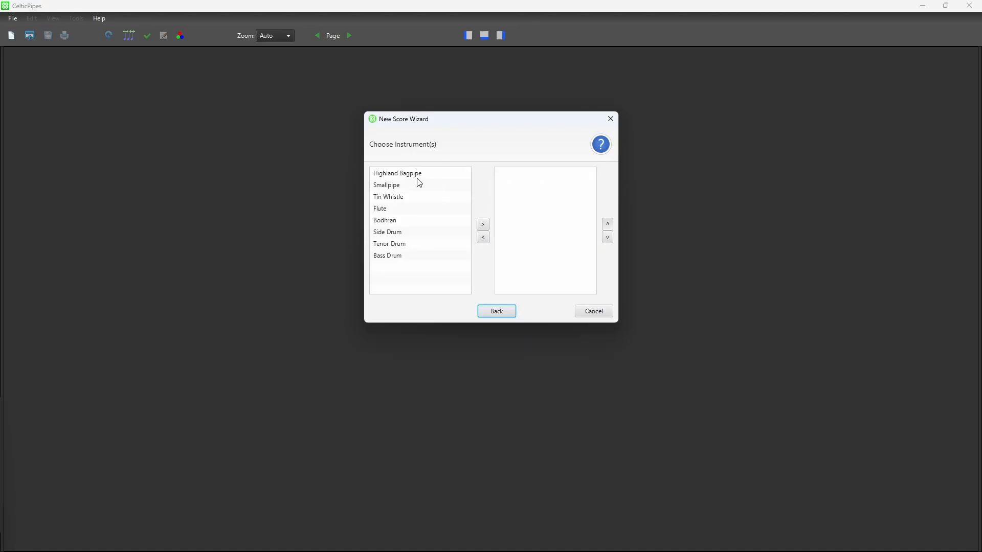
Step: Add Highland Bagpipe as the score's instrument and finish the setup with the 4/4 time signature
left_click(418, 176)
left_click(484, 226)
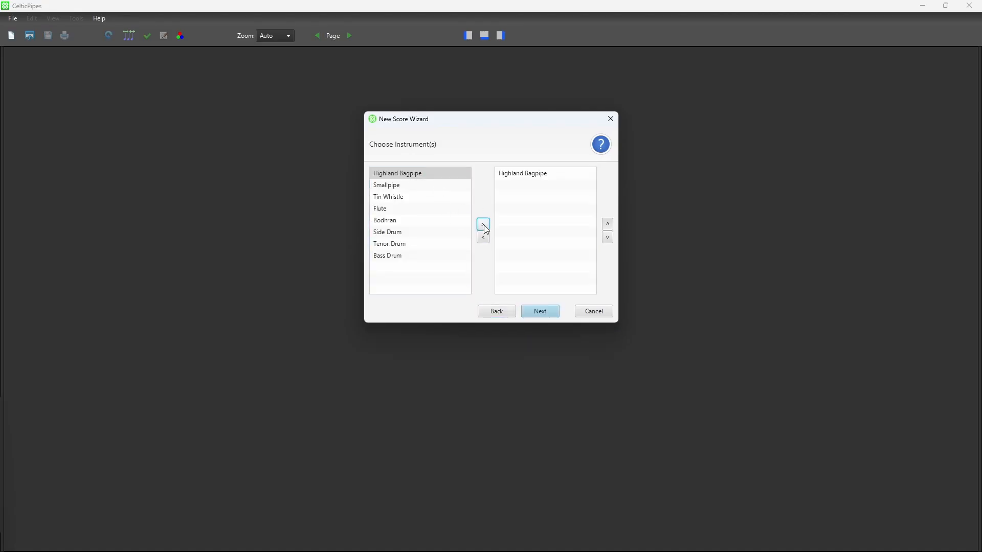
left_click(552, 315)
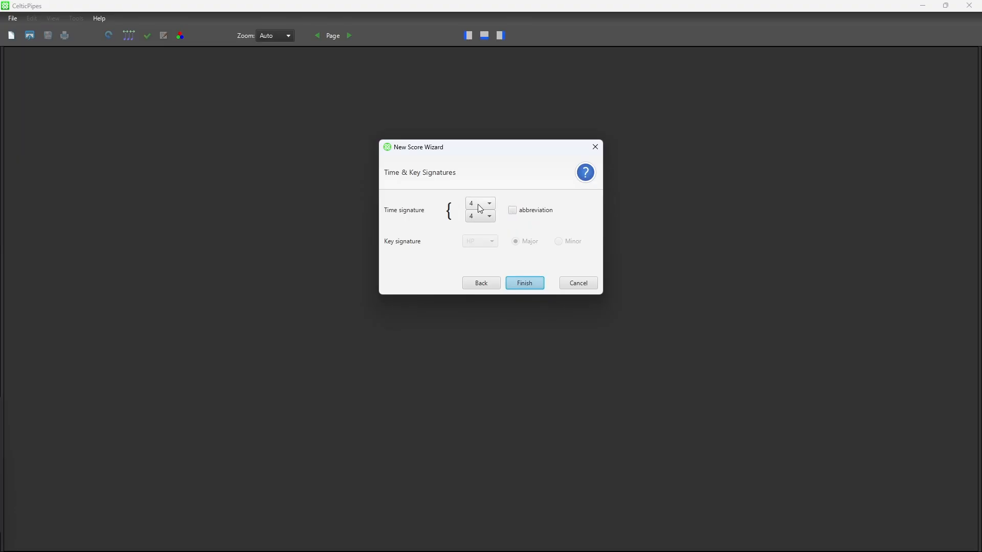
left_click(524, 288)
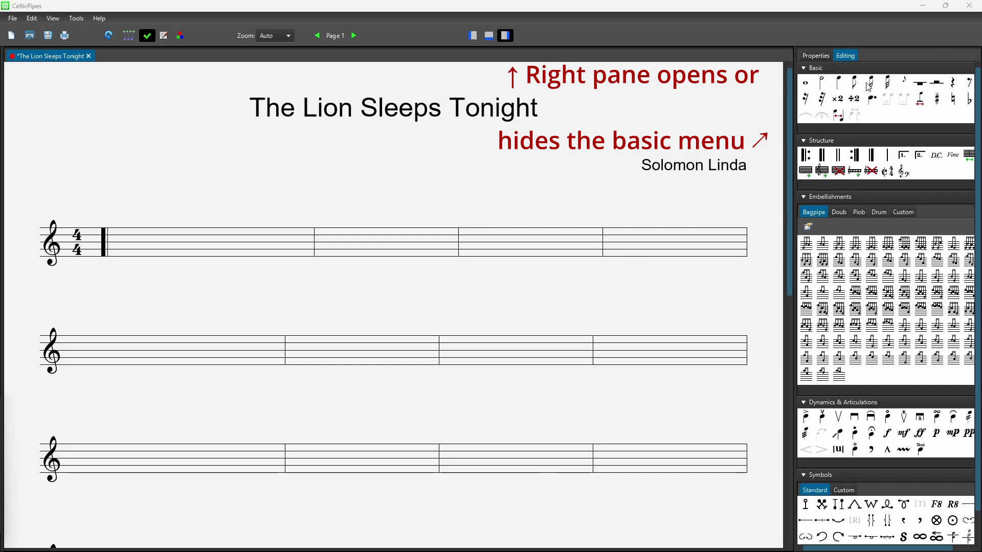
Step: Place a D quarter note and an E quarter note in the first bar
left_click(841, 85)
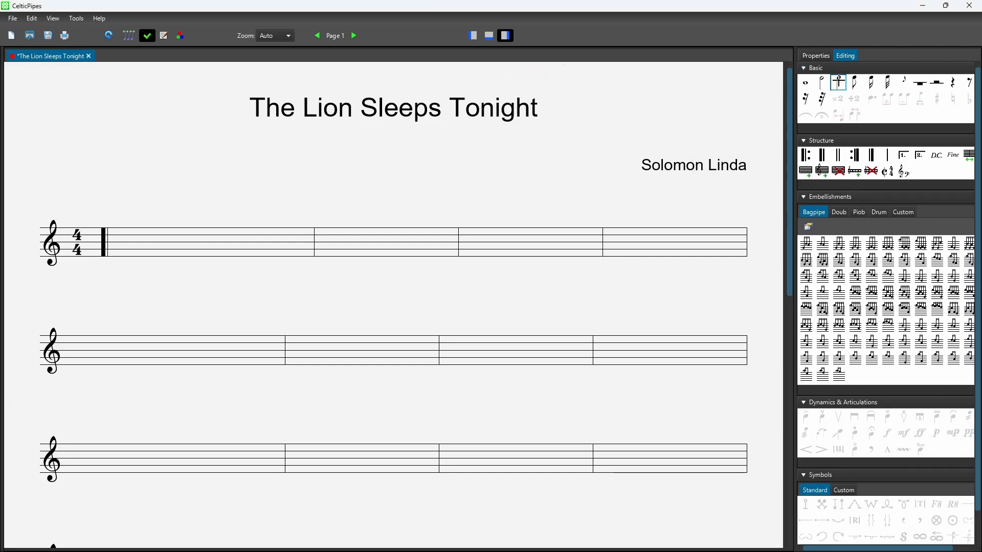
left_click(169, 235)
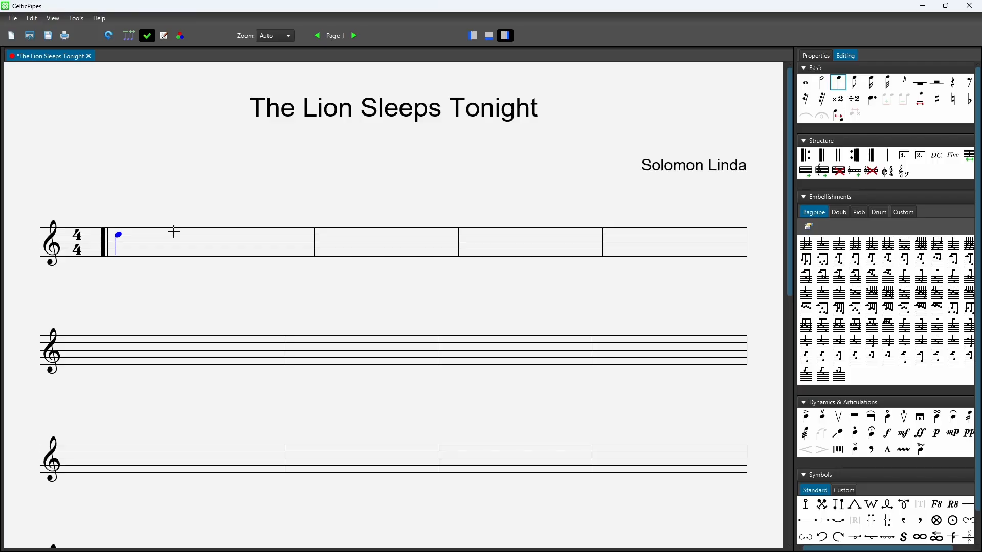
left_click(173, 232)
key("Escape")
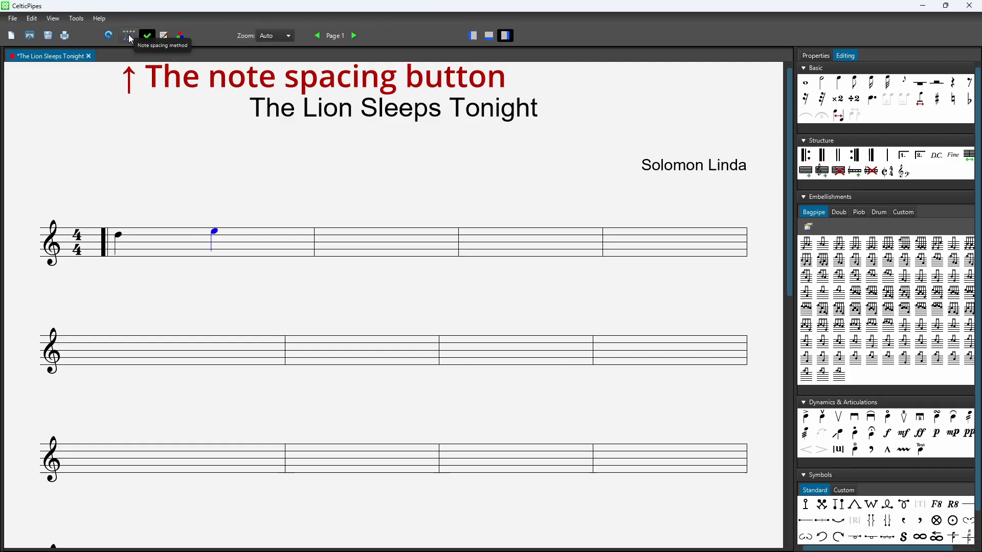
Step: Set the note spacing method to Manual
left_click(130, 38)
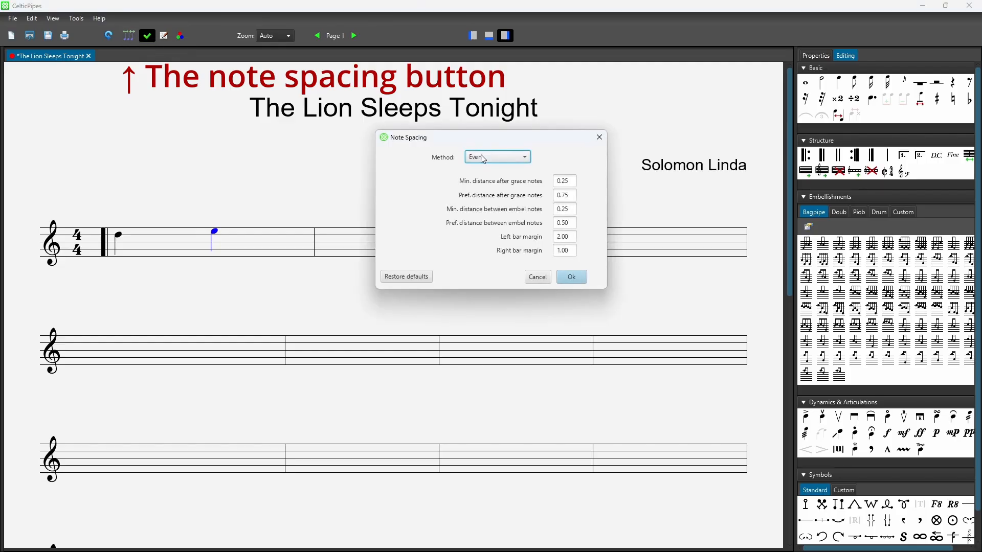
left_click(526, 161)
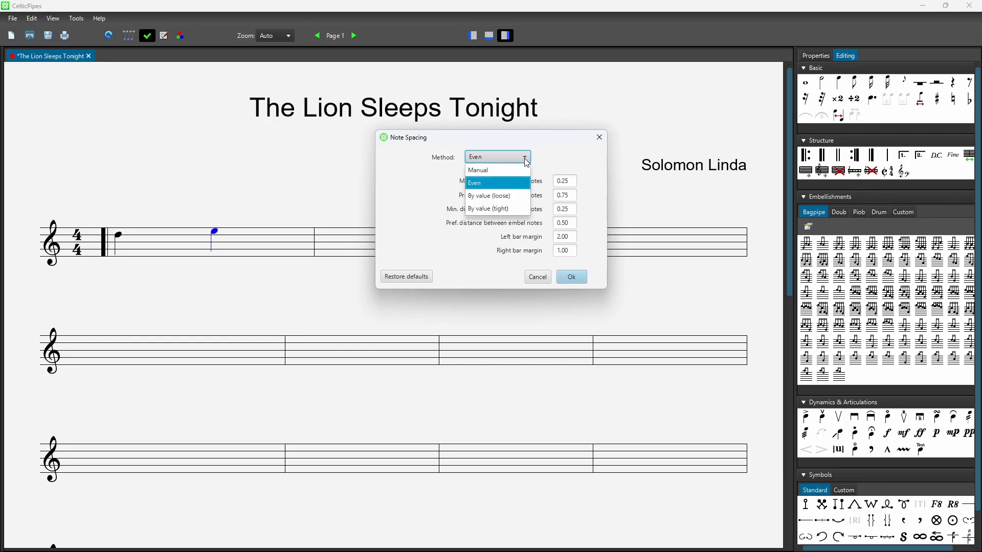
left_click(502, 170)
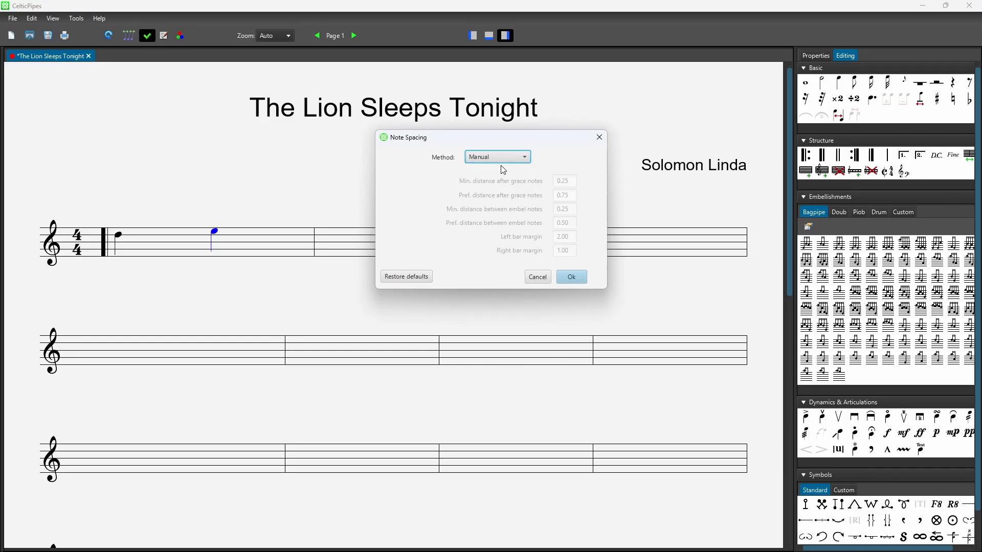
left_click(575, 279)
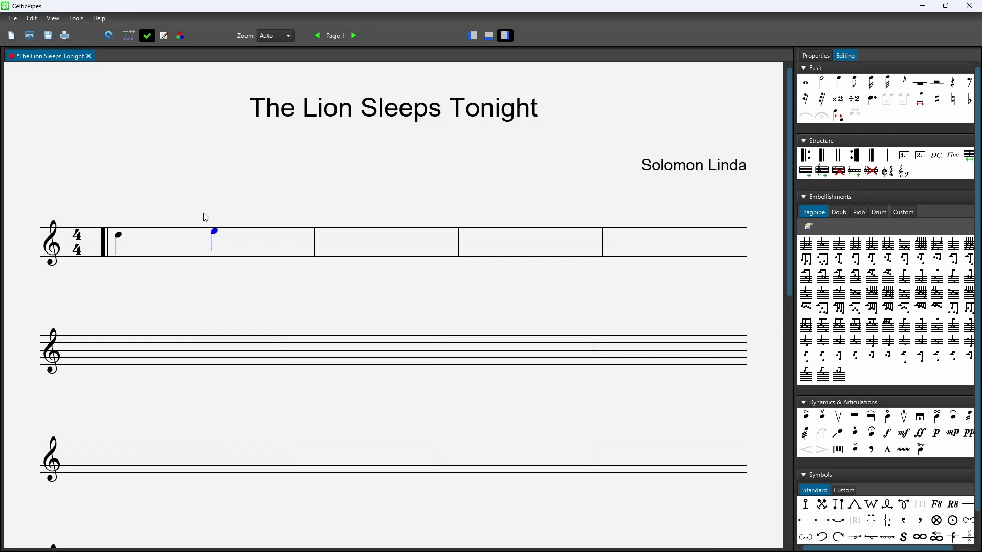
Step: Halve the first bar's E quarter note to an eighth note and space all notes in that bar evenly
left_click_drag(203, 214, 237, 279)
left_click(857, 106)
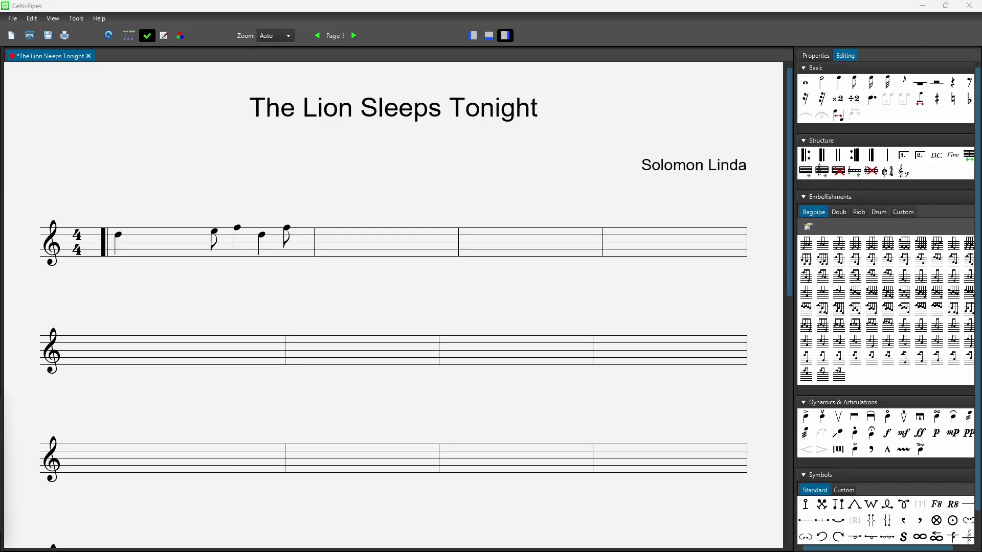
left_click_drag(99, 192, 318, 328)
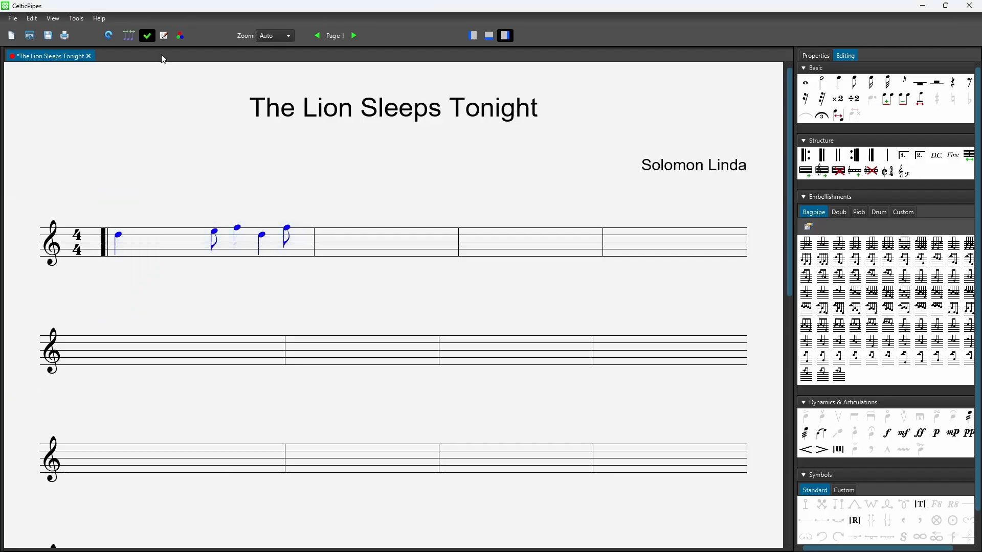
left_click(130, 39)
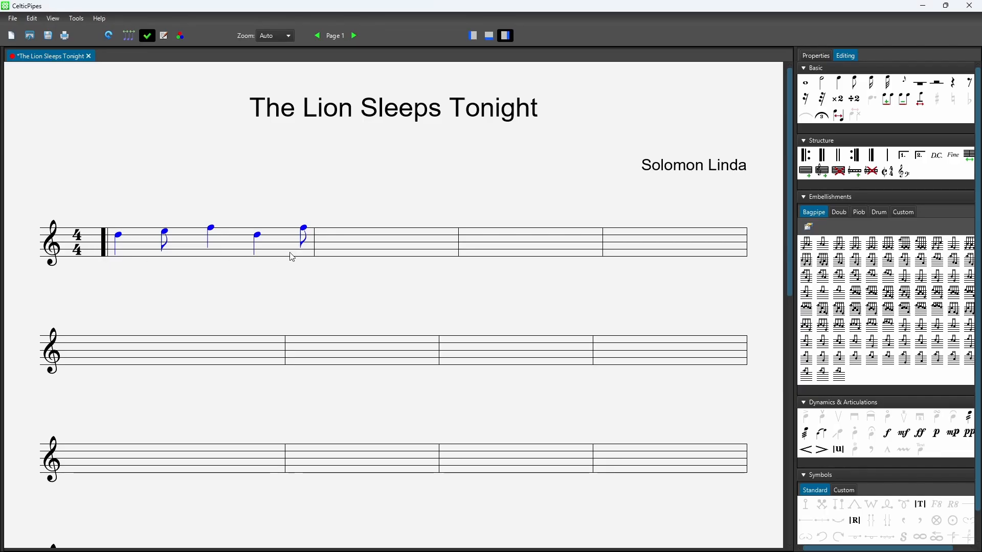
Step: Copy the whole first bar and paste it into the second bar
right_click(188, 243)
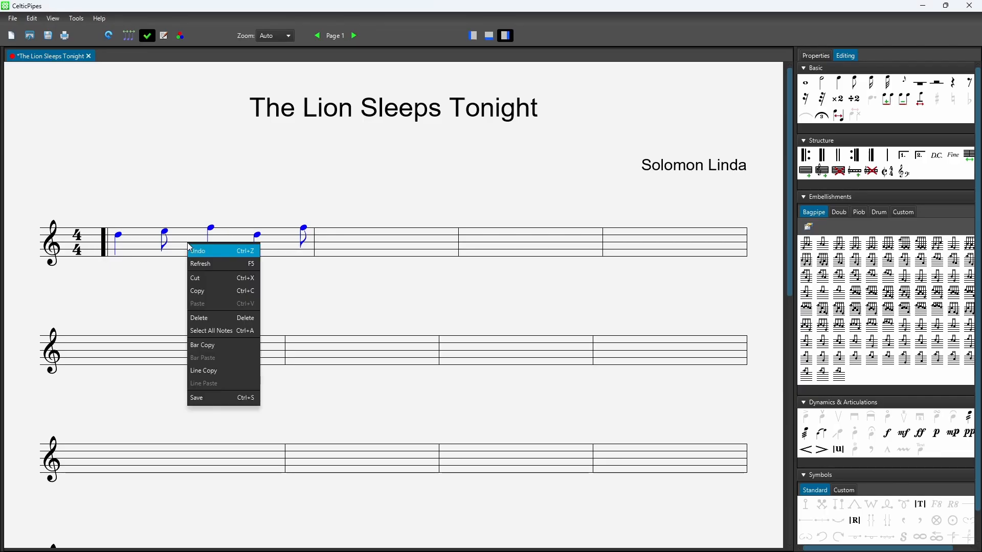
left_click(218, 346)
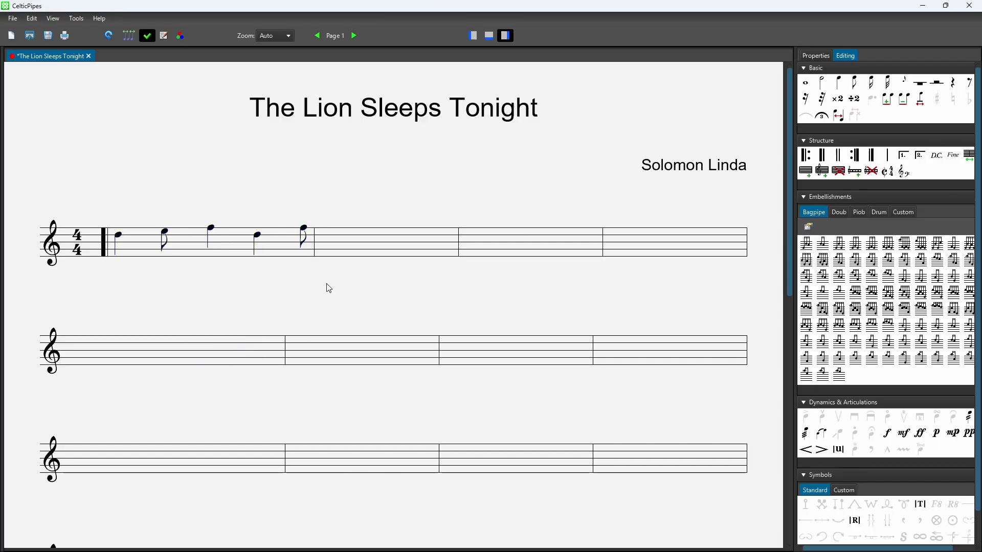
right_click(344, 244)
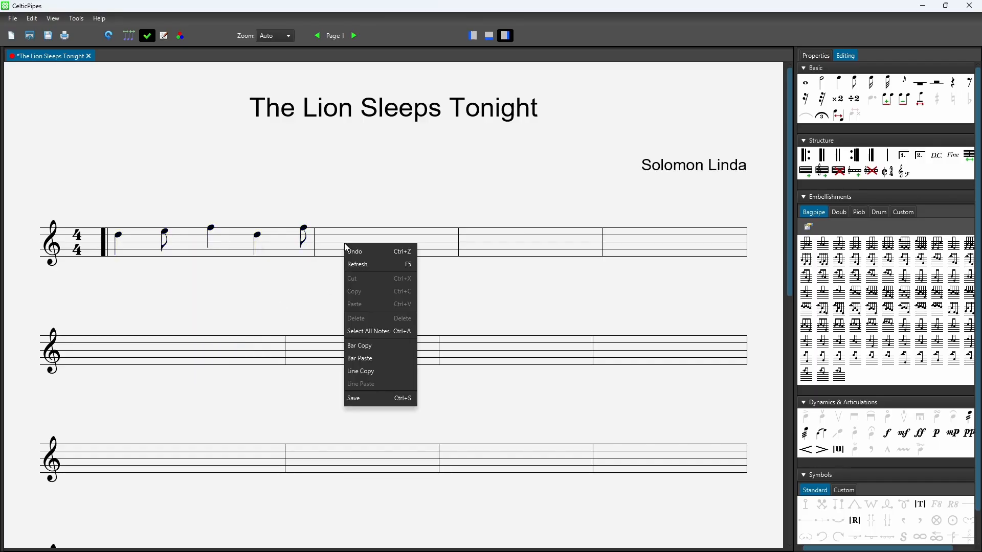
left_click(368, 358)
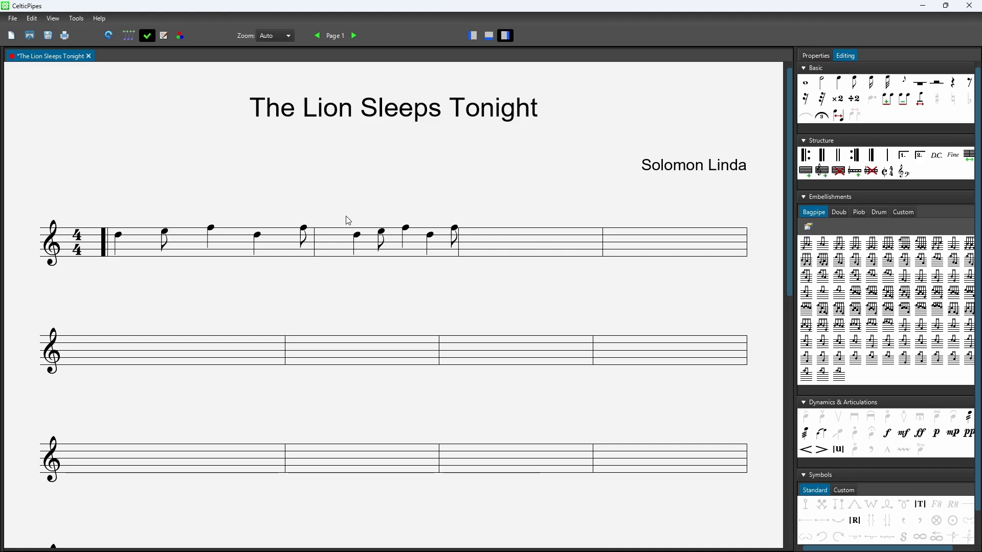
Step: In the second bar, move the first note to high G at the bar's start, the second to F, and lower the third to E
left_click_drag(346, 214, 378, 301)
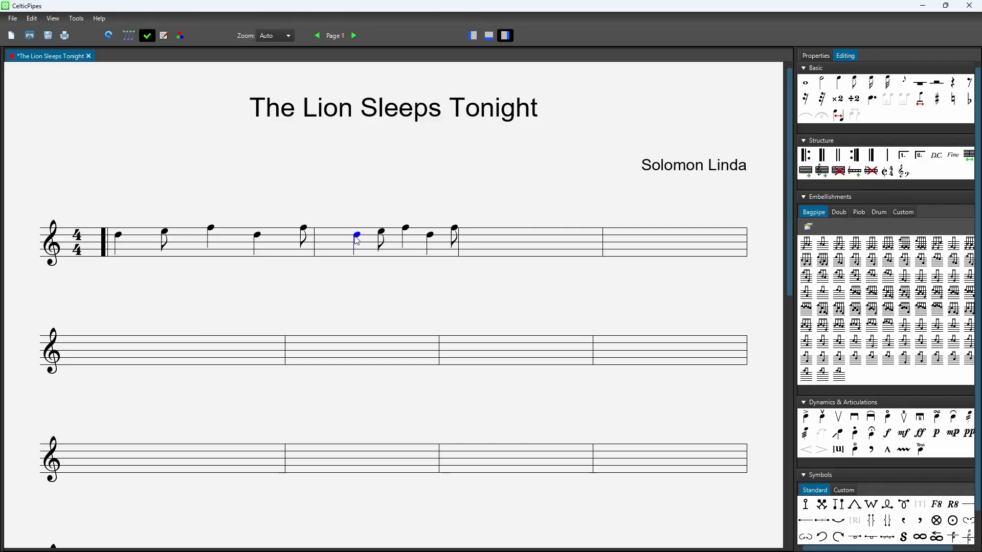
left_click(332, 228)
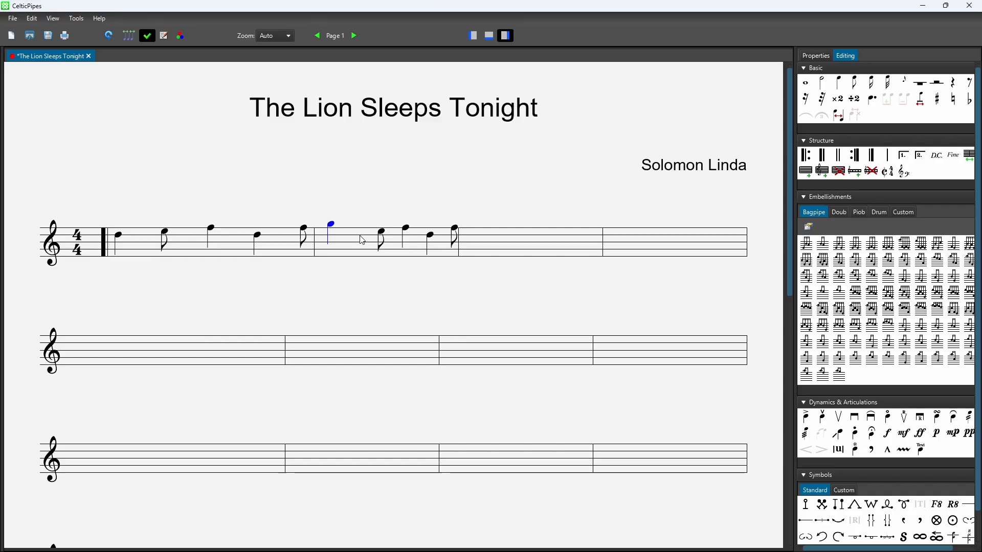
left_click_drag(367, 217, 400, 280)
left_click_drag(383, 237, 420, 283)
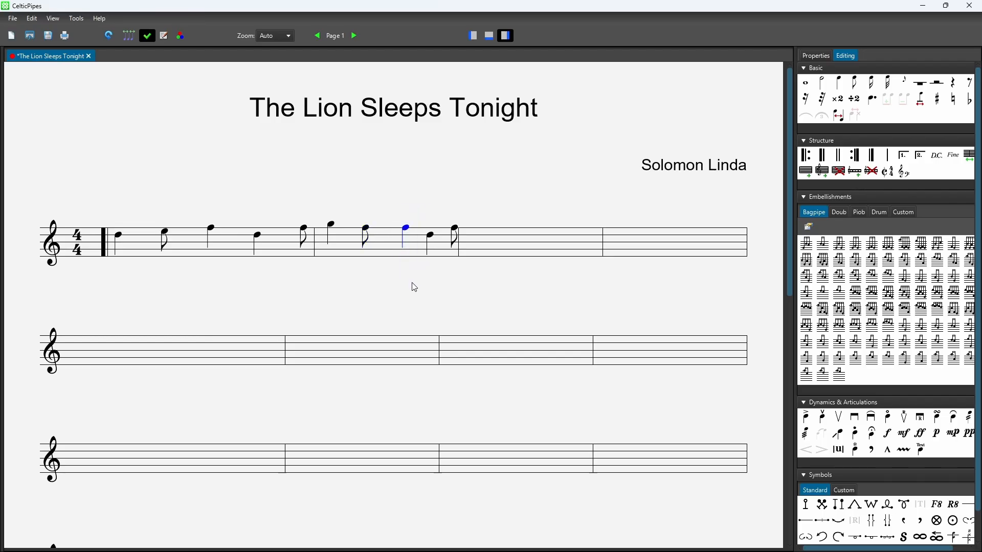
key("Down")
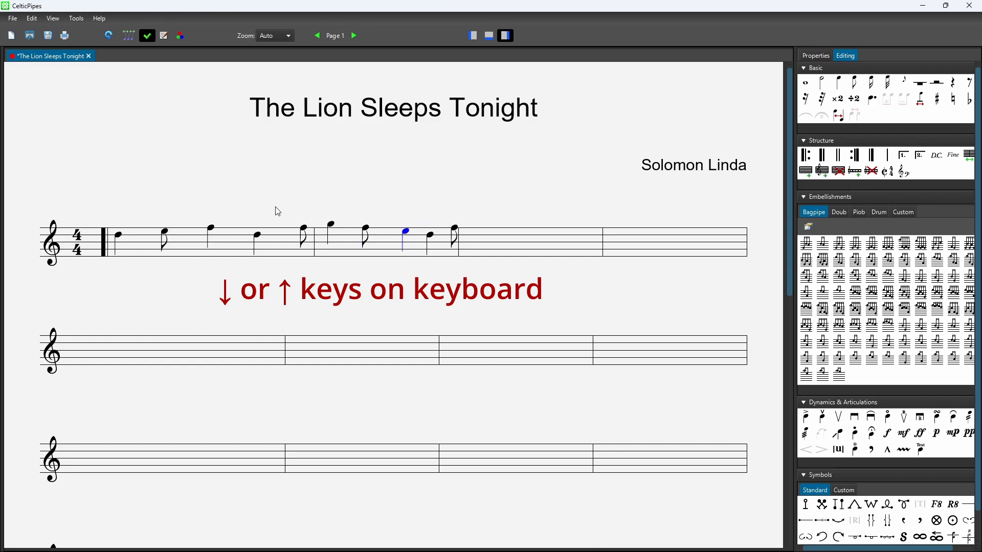
Step: Paste an A quarter note into the third bar and insert a B eighth note between the last two A notes
key("ctrl+v")
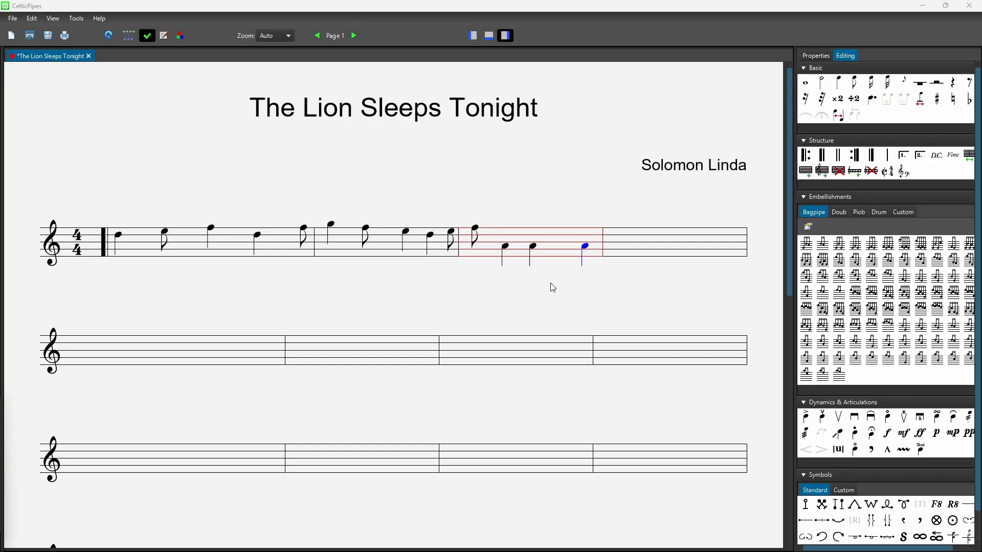
left_click(855, 82)
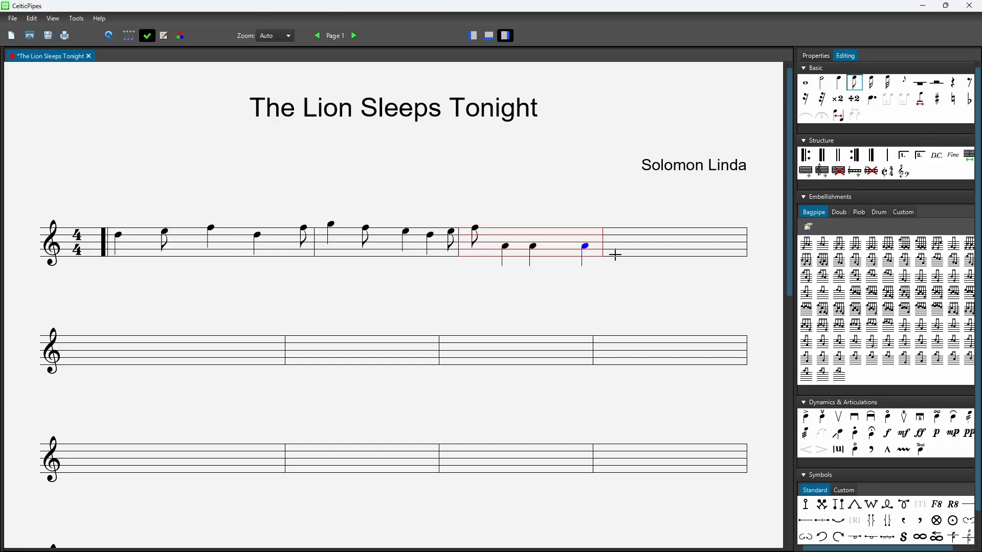
left_click(562, 244)
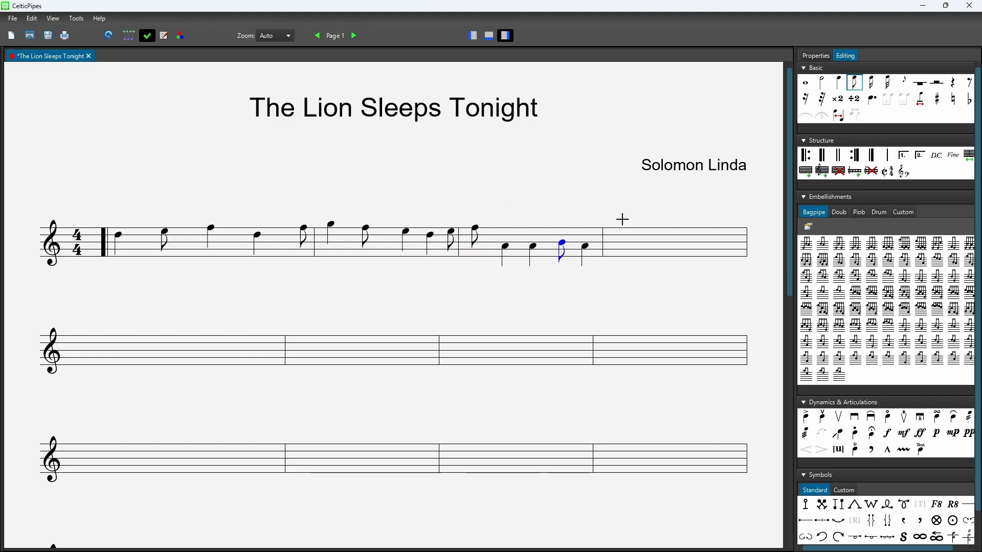
key("Escape")
Step: Add a high G grace note between the first two A quarter notes in the third bar
left_click(904, 83)
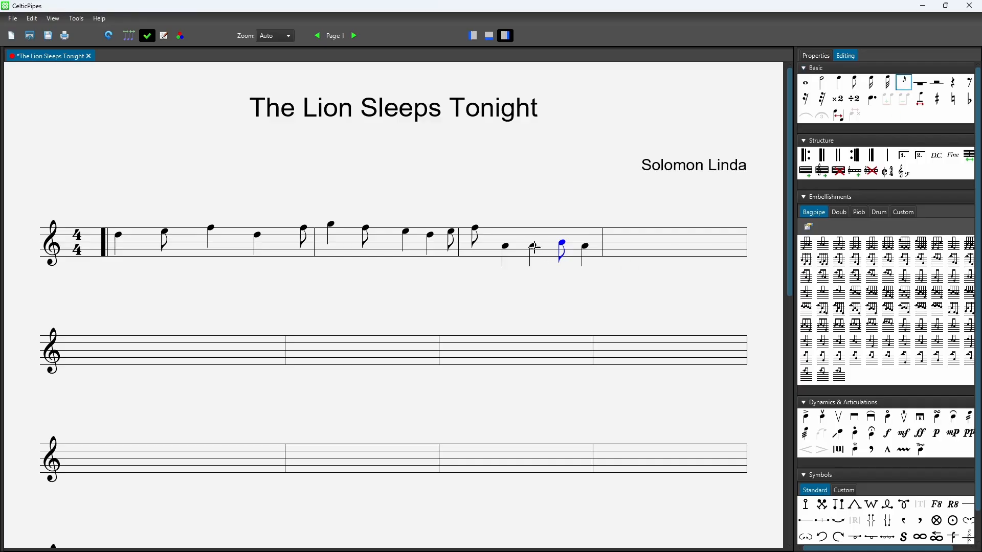
left_click(516, 225)
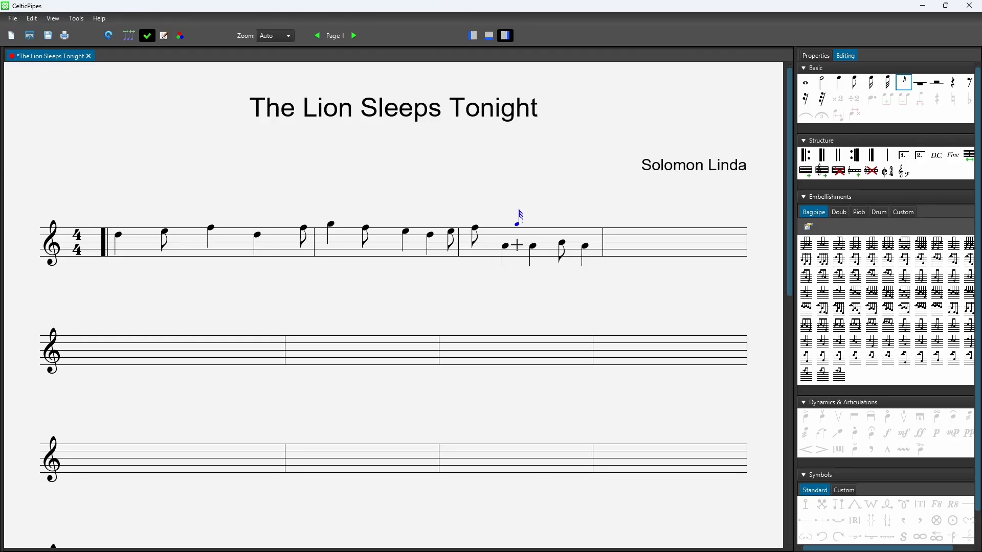
Step: Add an A whole note to the fourth bar and tie it to the last A of the third bar
left_click(804, 83)
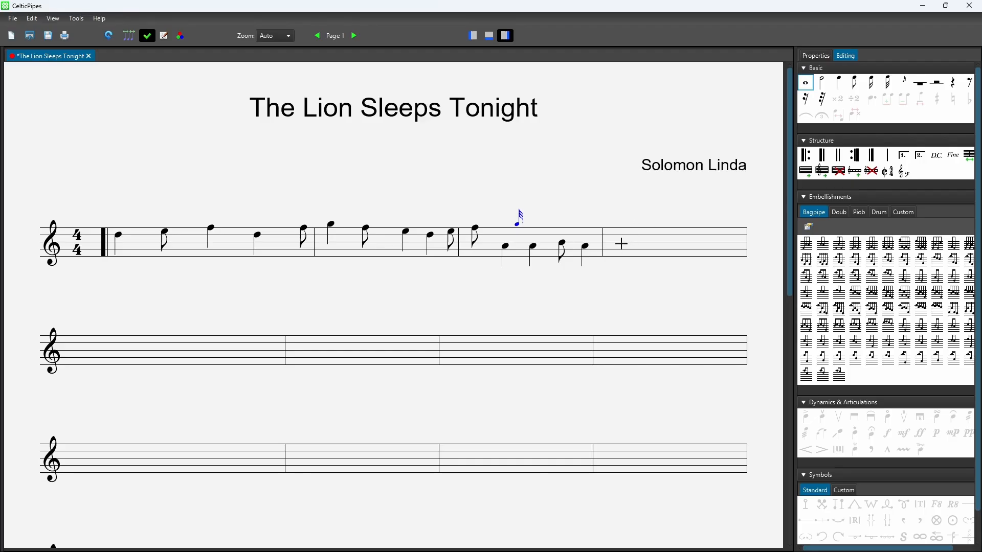
left_click(637, 246)
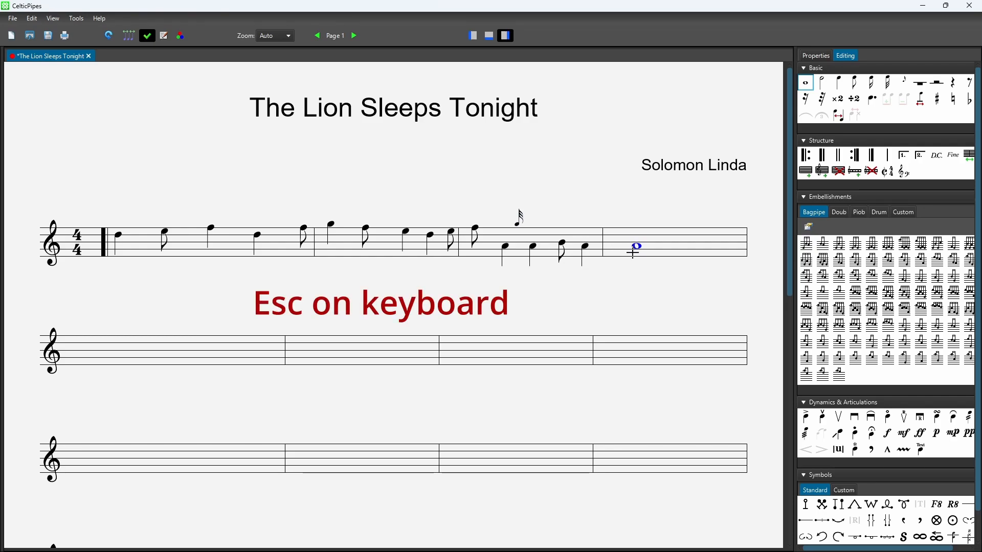
key("Escape")
right_click(623, 223)
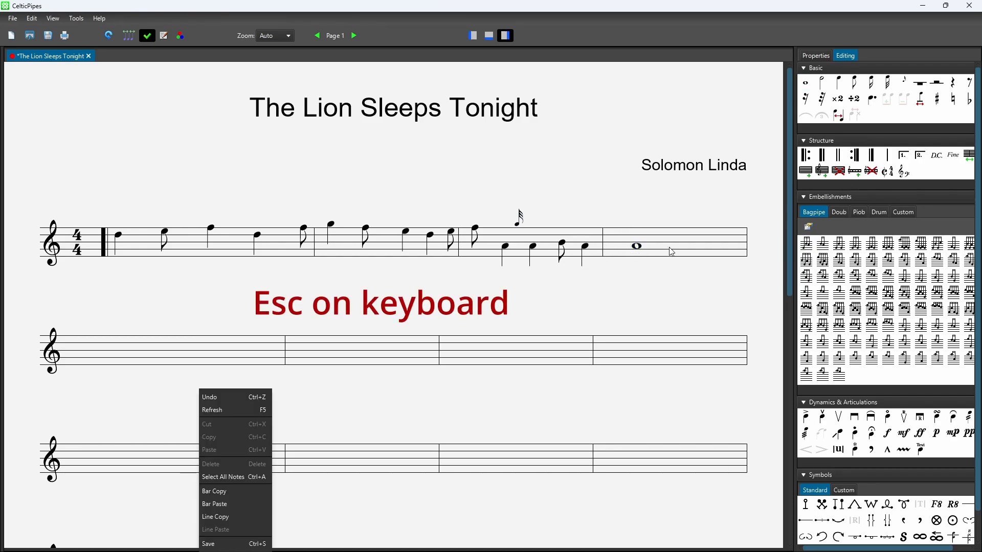
key("Escape")
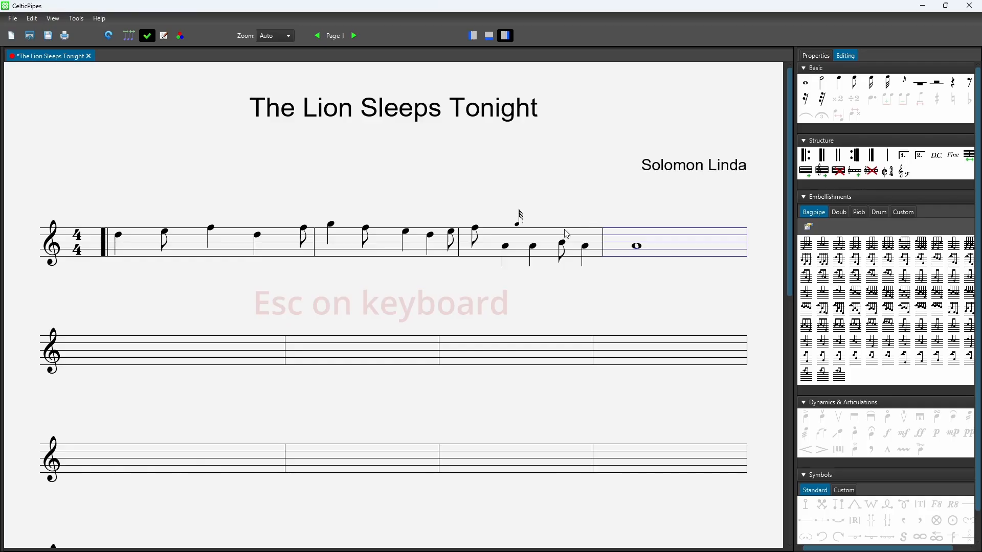
left_click_drag(572, 225, 663, 288)
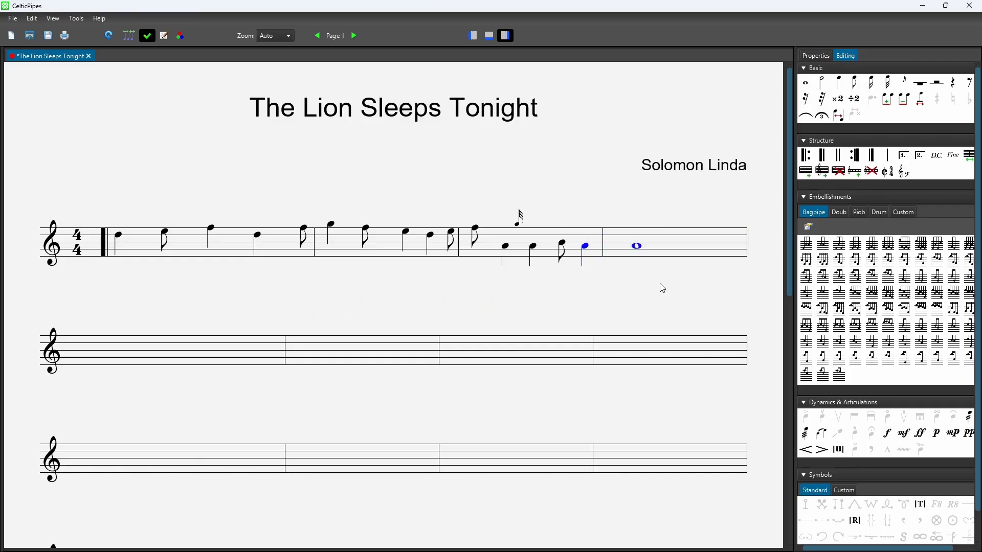
left_click(810, 119)
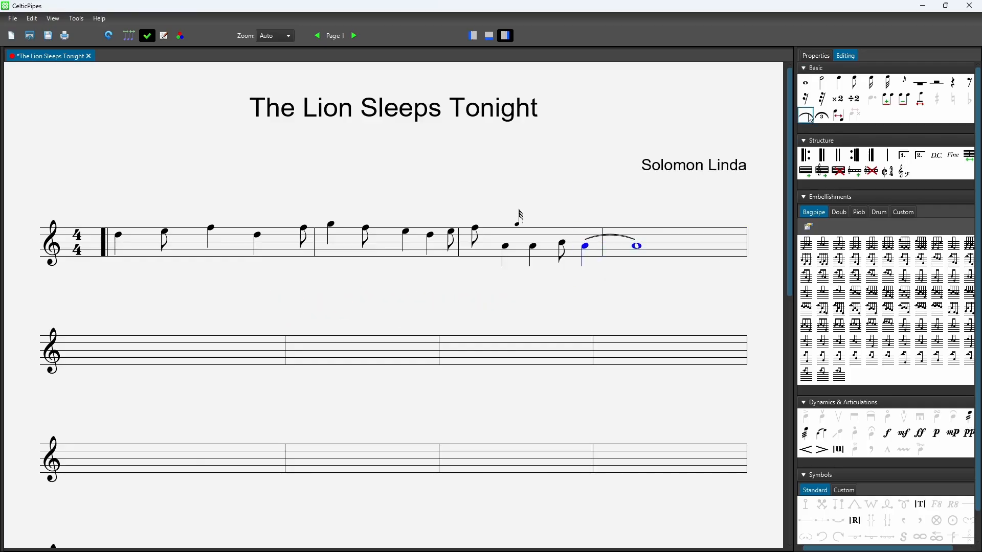
Step: Switch the bagpipe track's playback to the chanter voice and set the playback tempo to 100 BPM
left_click(489, 35)
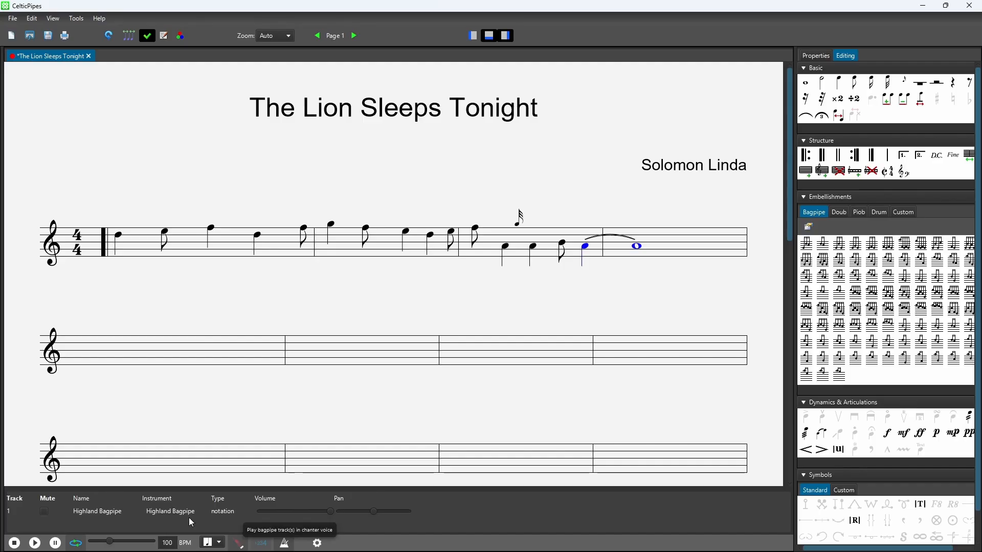
left_click(240, 545)
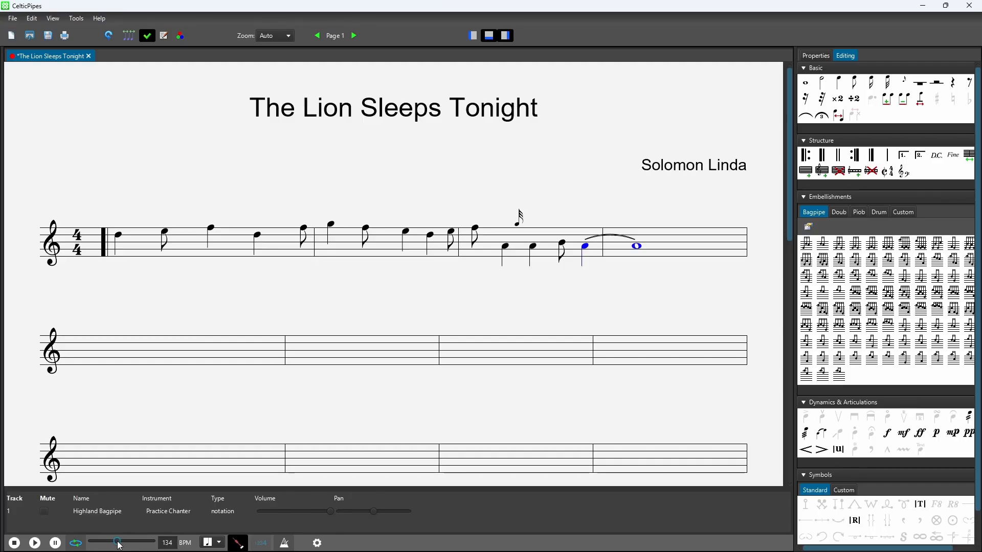
mouse_move(112, 546)
left_mouse_down()
mouse_move(99, 545)
mouse_move(112, 545)
left_mouse_up()
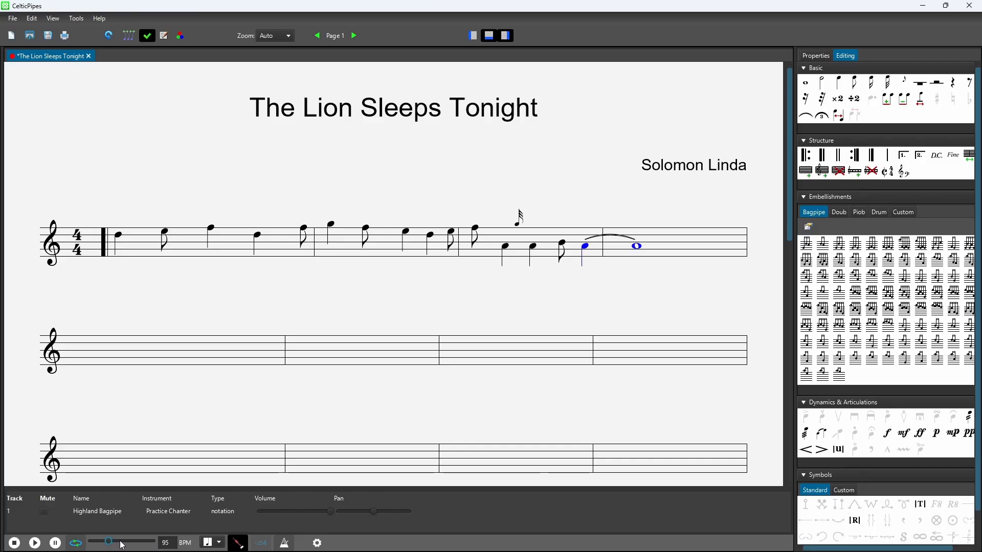
key("Right")
key("Right")
key("Right")
key("Right")
key("Right")
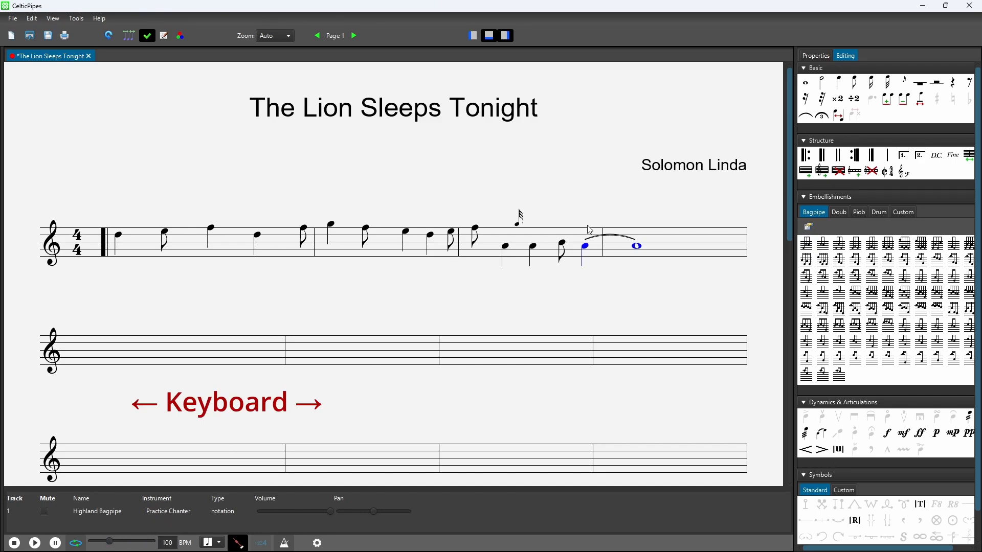
Step: Play the tune back from the first note of the first bar, and stop playback near the line's end
left_click_drag(570, 214, 656, 293)
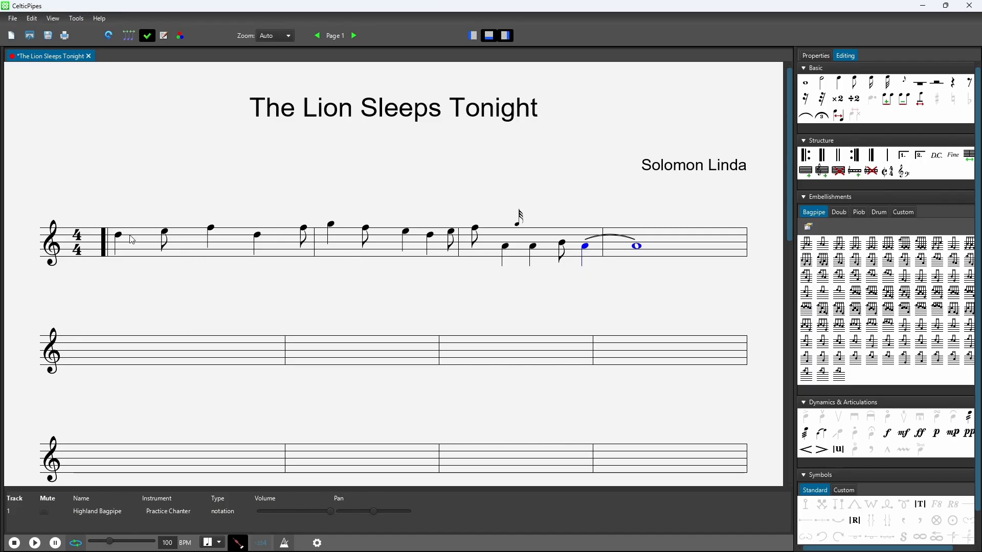
left_click_drag(111, 222, 135, 276)
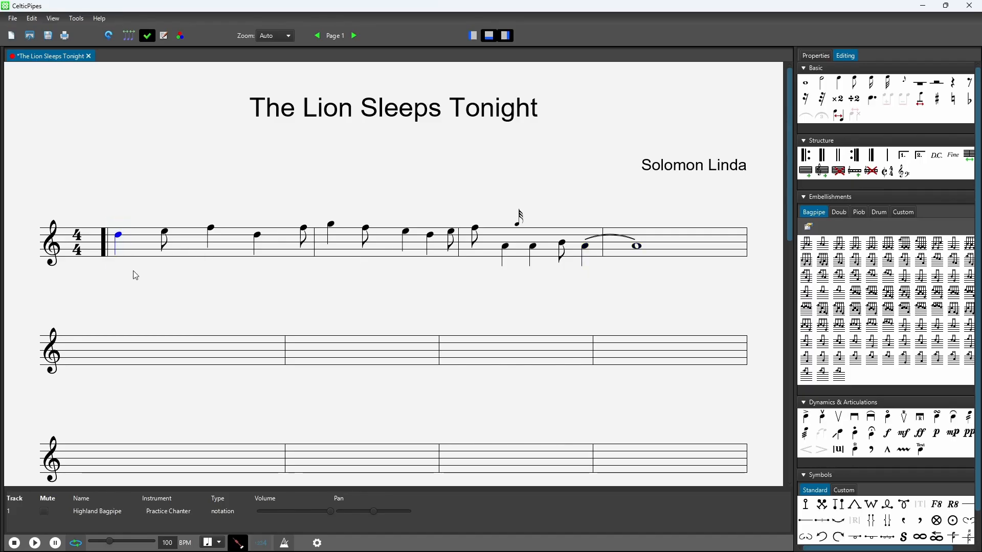
left_click(36, 544)
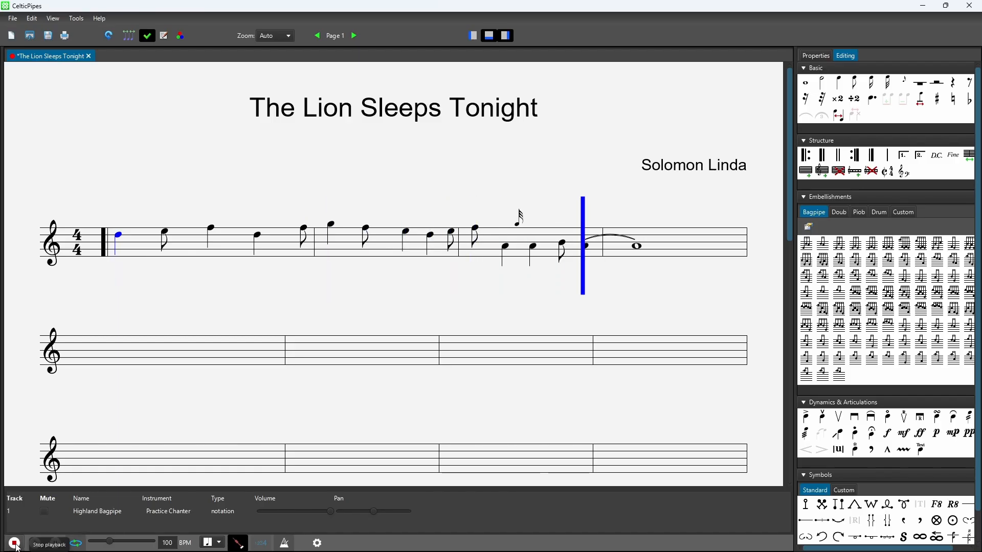
left_click(17, 547)
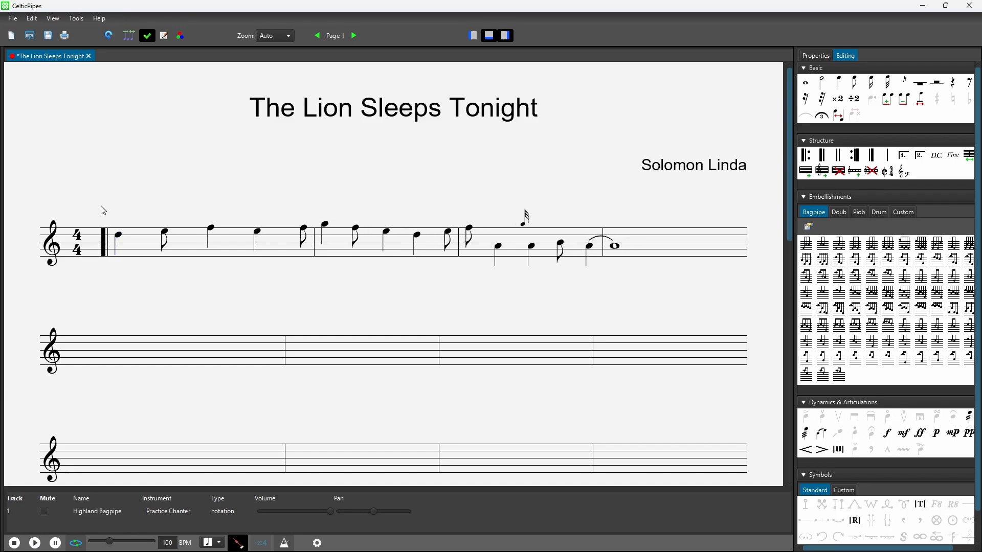
Step: Copy the entire first line into the second line and place an end bar line at the second line's end
left_click_drag(102, 206, 663, 284)
right_click(360, 247)
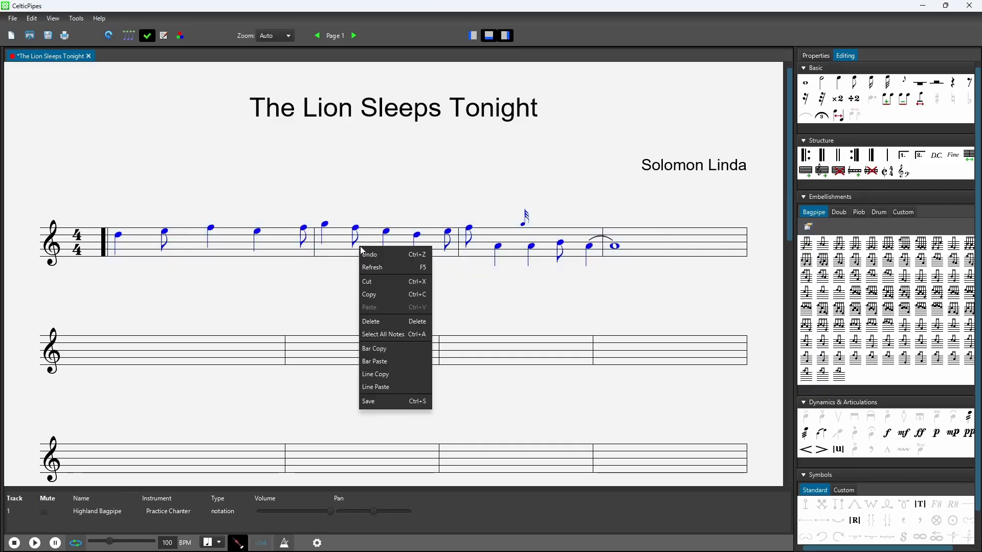
left_click(392, 376)
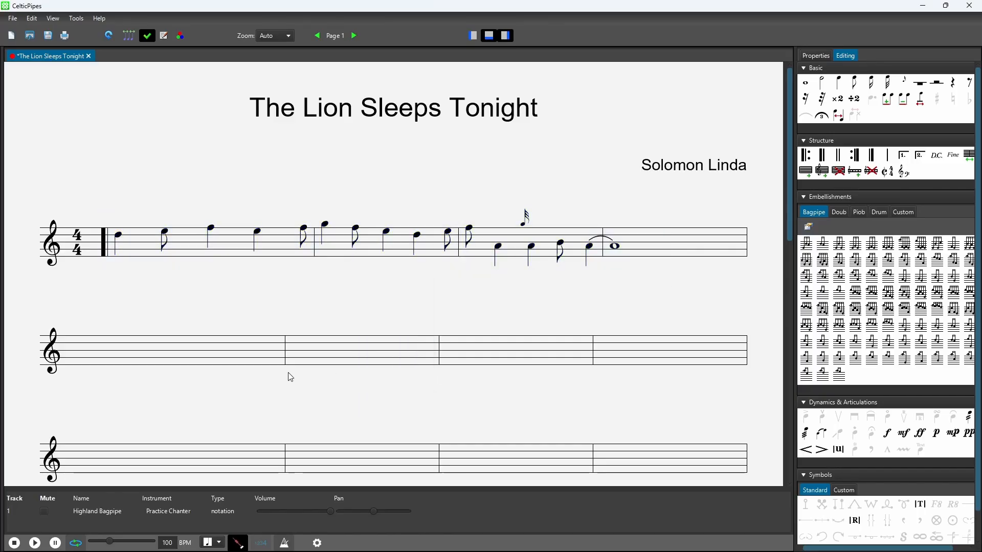
right_click(133, 357)
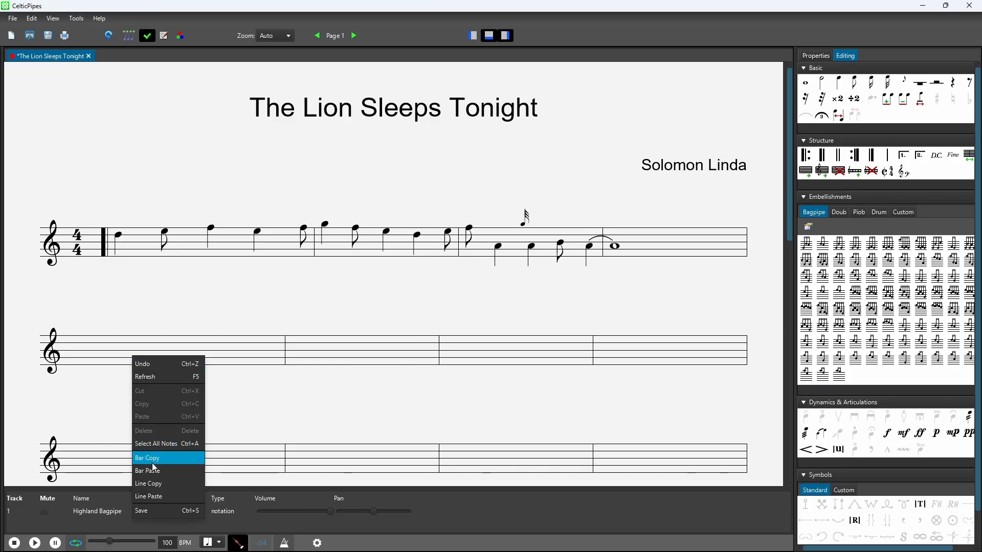
left_click(158, 495)
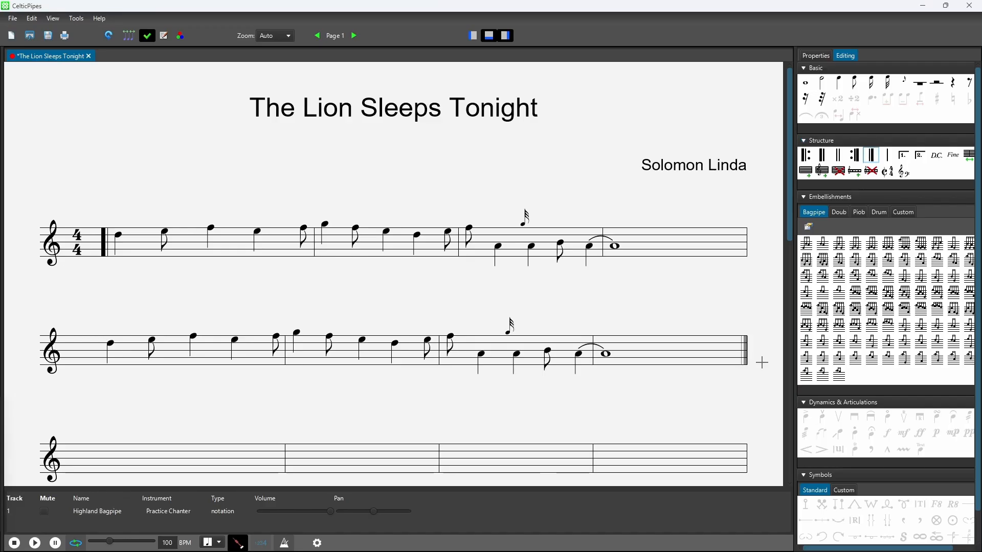
left_click_drag(872, 155, 760, 362)
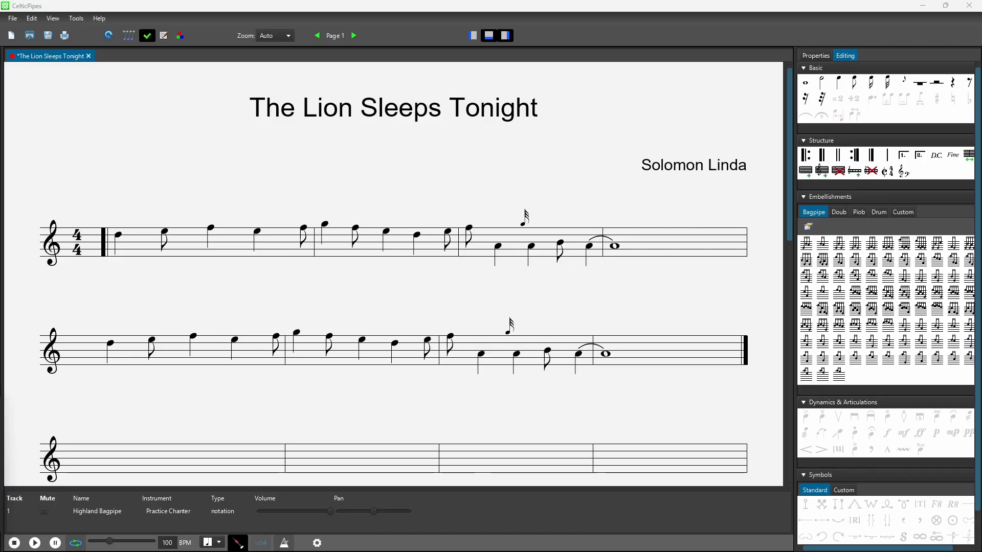
Step: Add a second part with the Highland Bagpipe instrument in the score properties
left_click(31, 17)
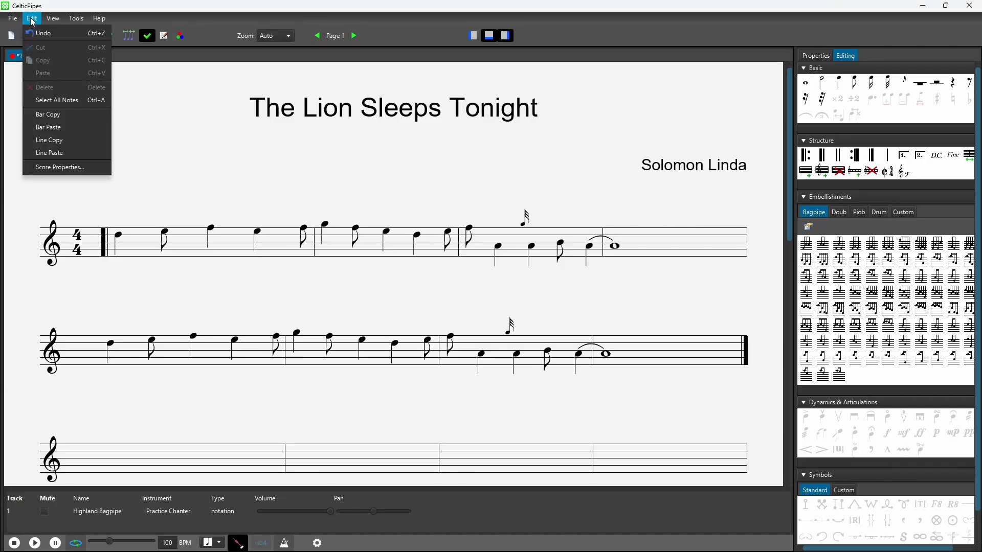
left_click(77, 167)
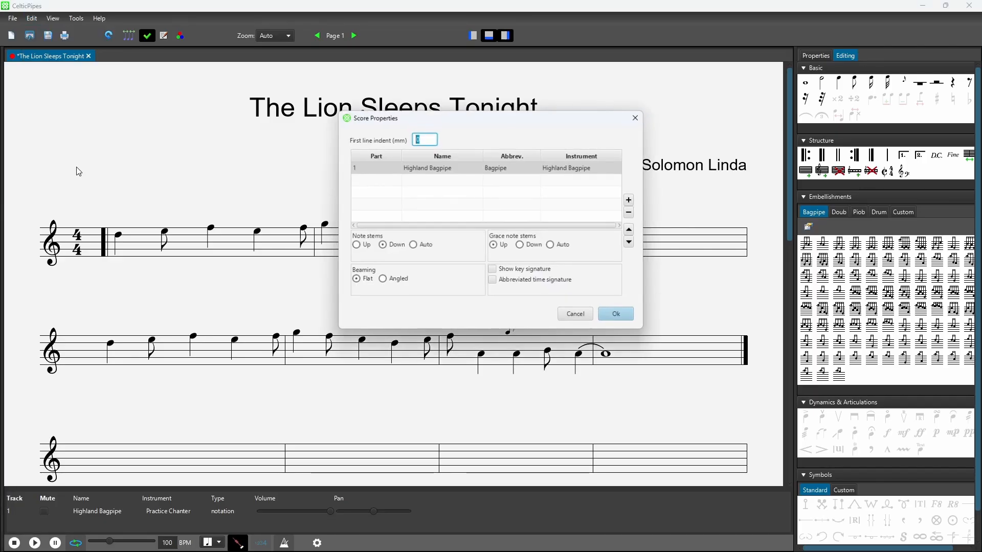
left_click(633, 199)
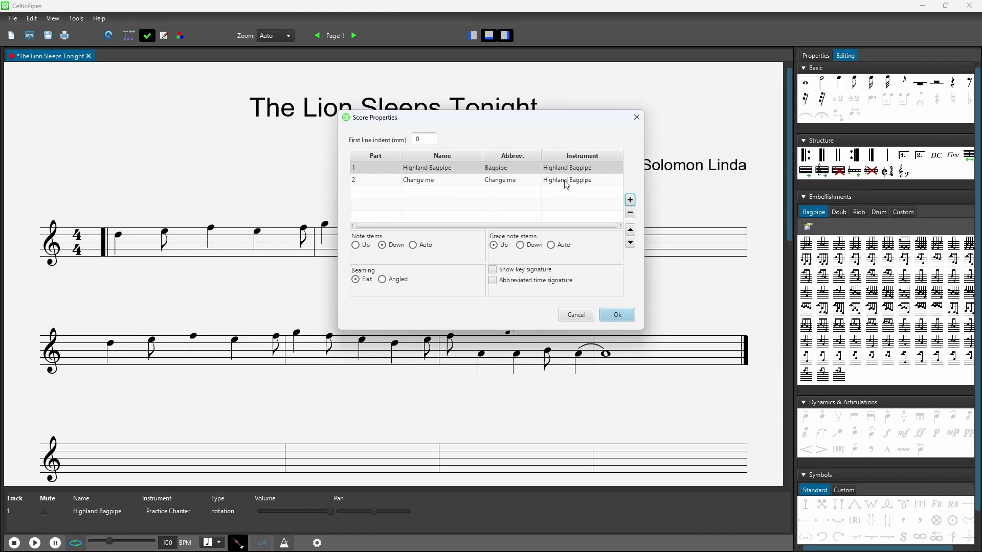
left_click(618, 314)
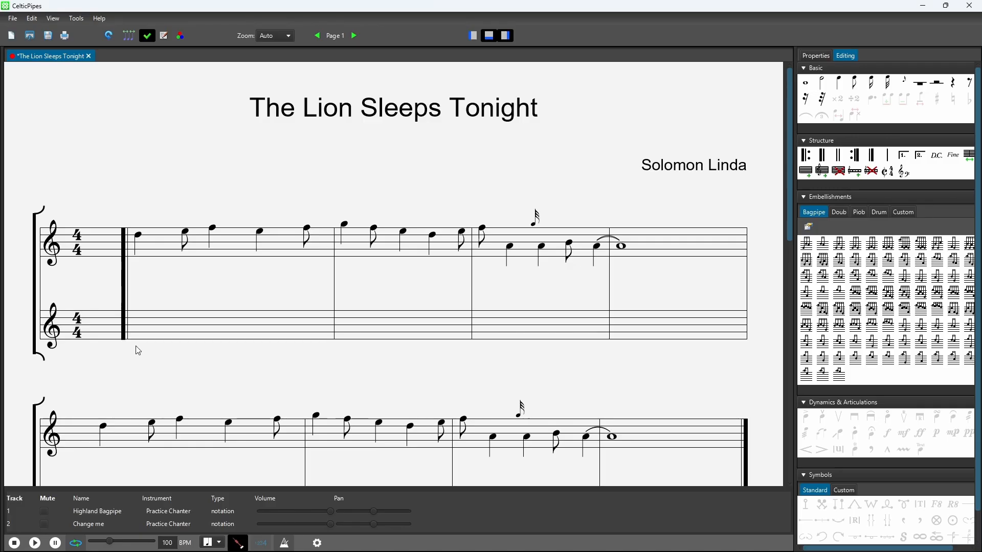
Step: Copy the melody's first and second bars into the matching bars of the second part, and even out the note spacing
right_click(220, 242)
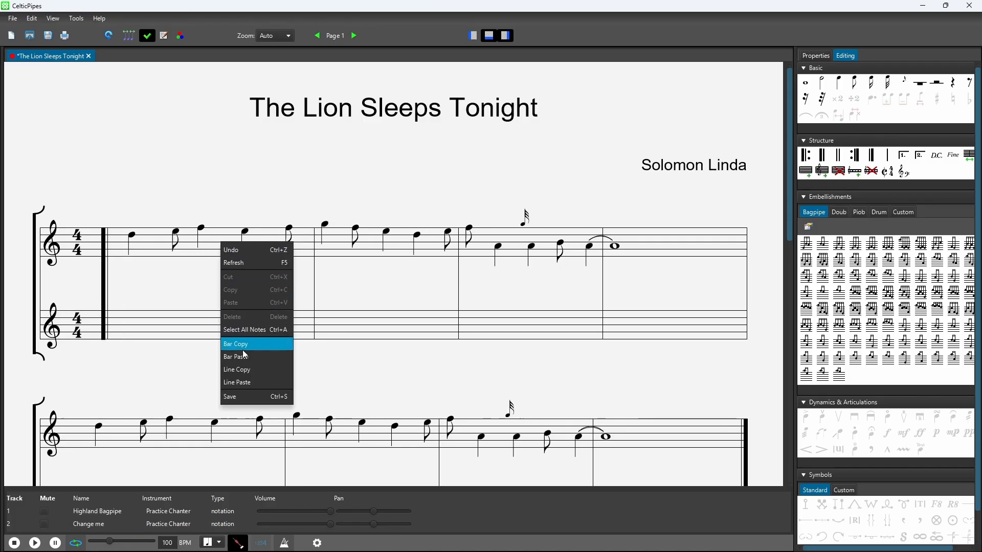
left_click(254, 343)
right_click(186, 327)
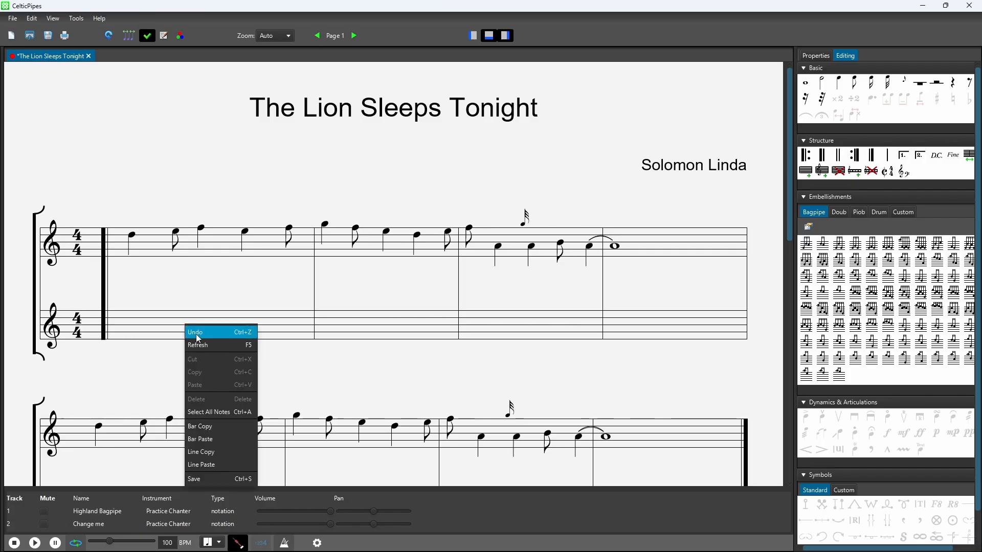
left_click(225, 439)
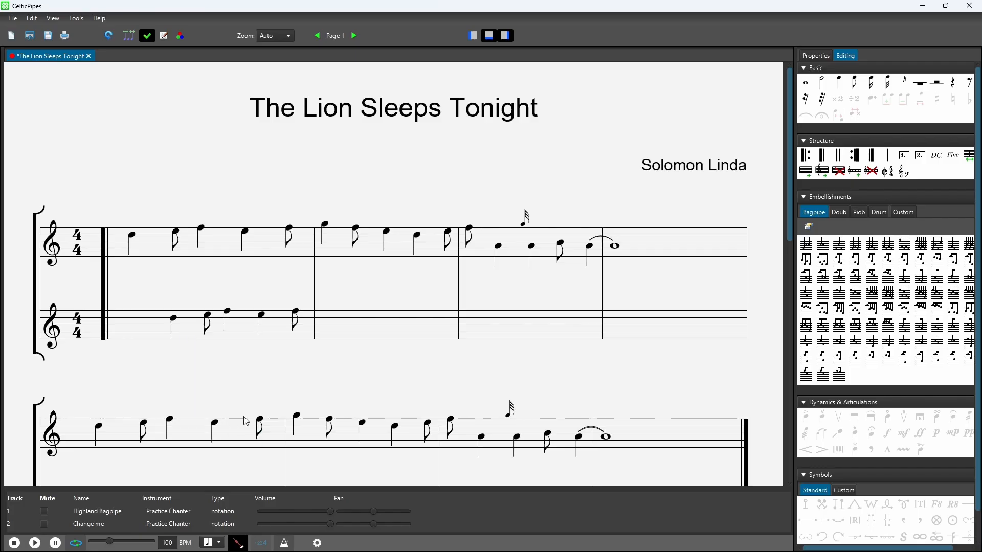
right_click(377, 247)
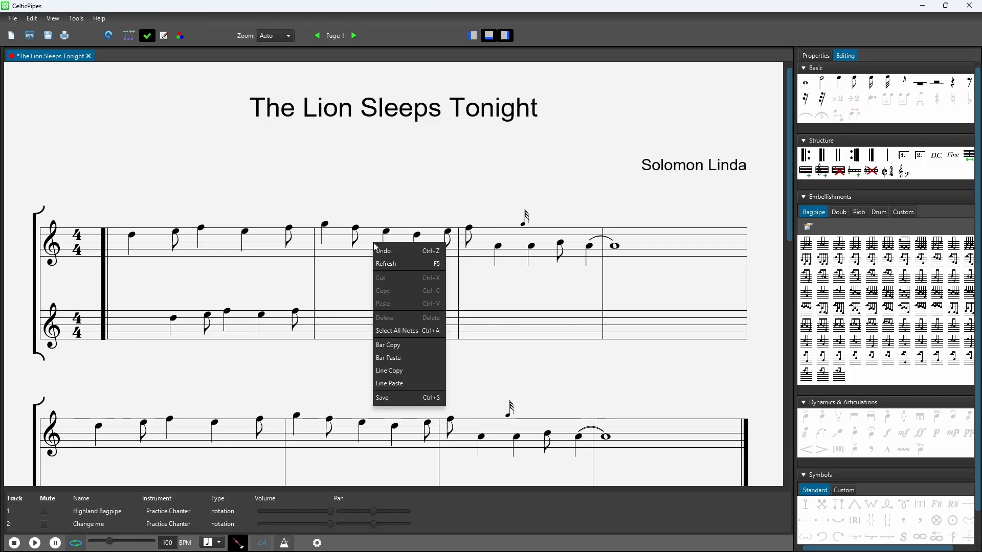
left_click(387, 345)
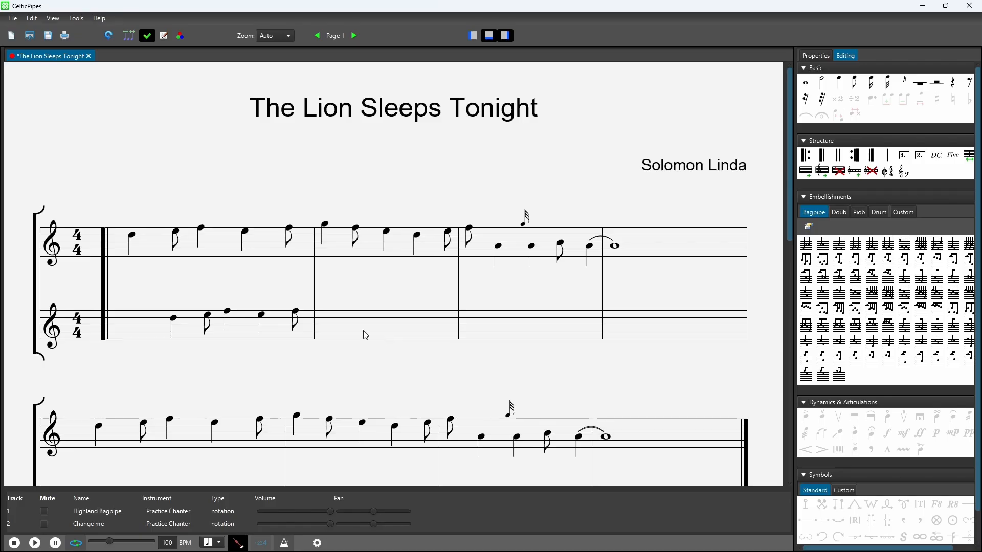
right_click(366, 335)
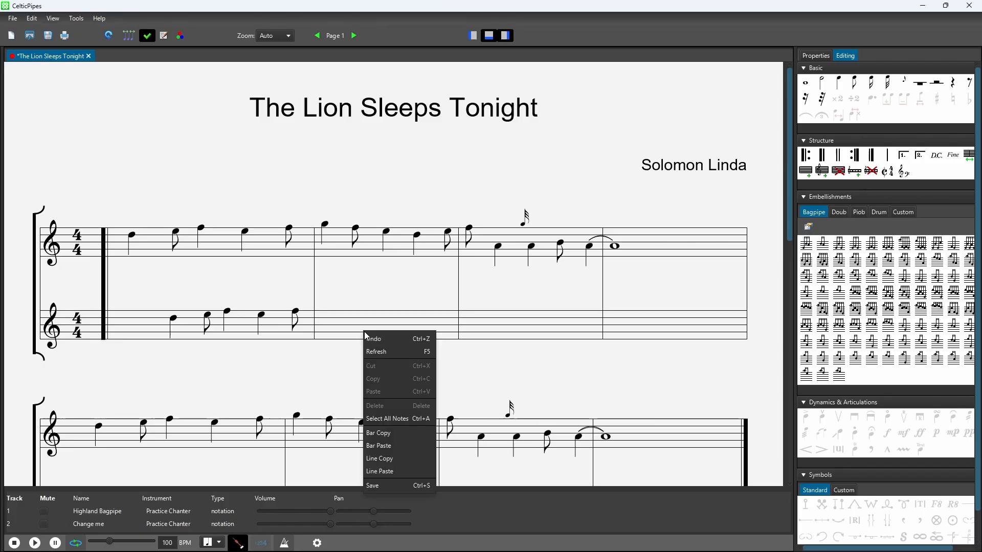
left_click(395, 447)
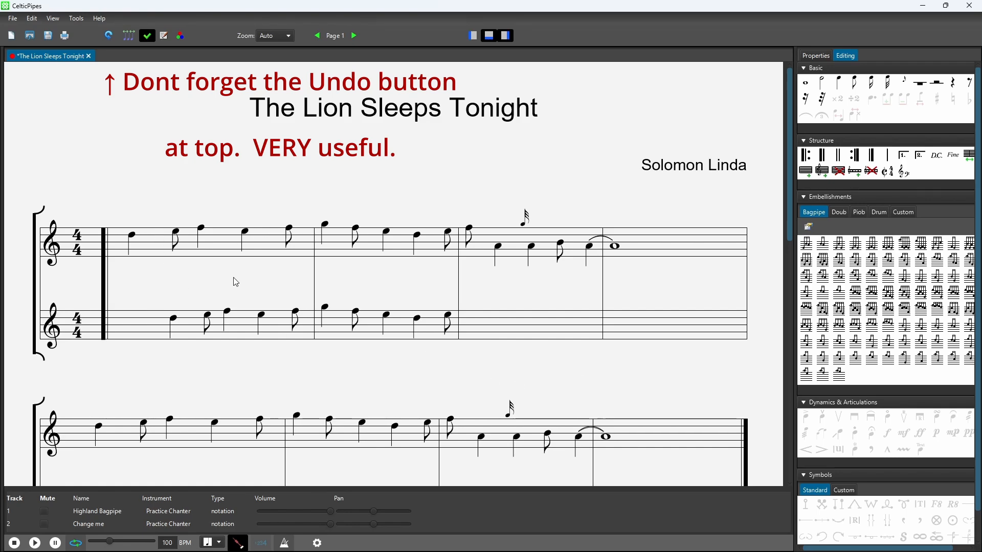
left_click(130, 37)
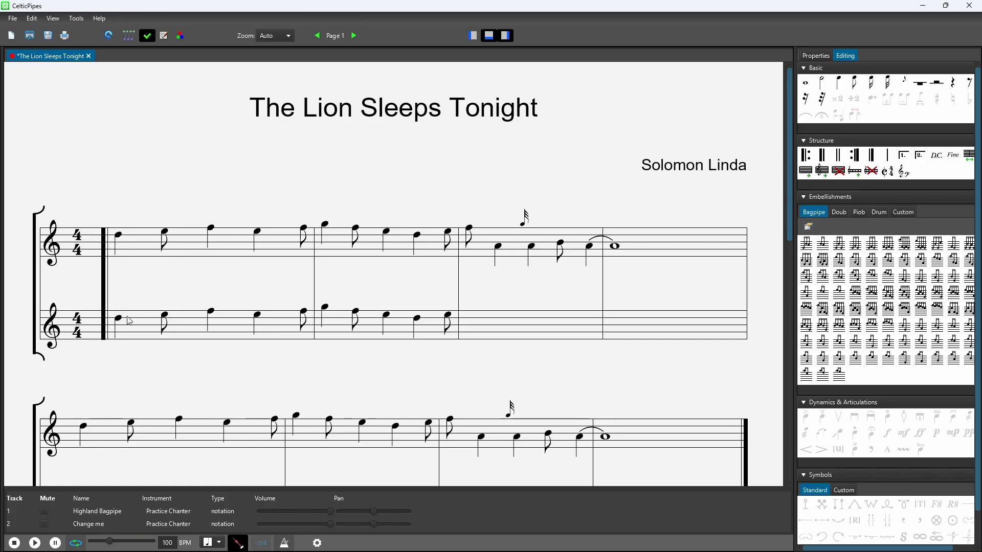
Step: In the second part's first bar, lower the first note to A and the second to C
left_click(120, 321)
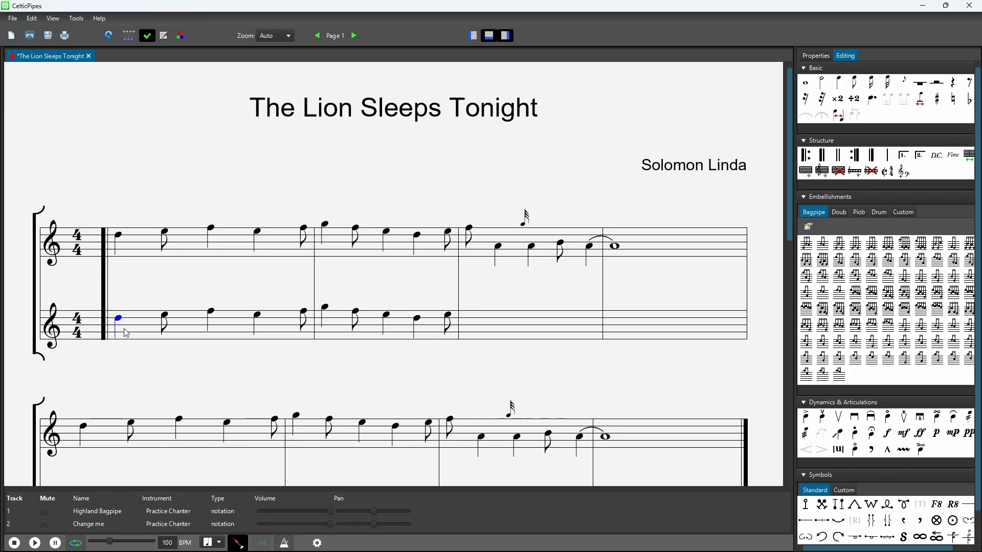
key("Down")
key("Down")
key("Down")
left_click(167, 317)
key("Down")
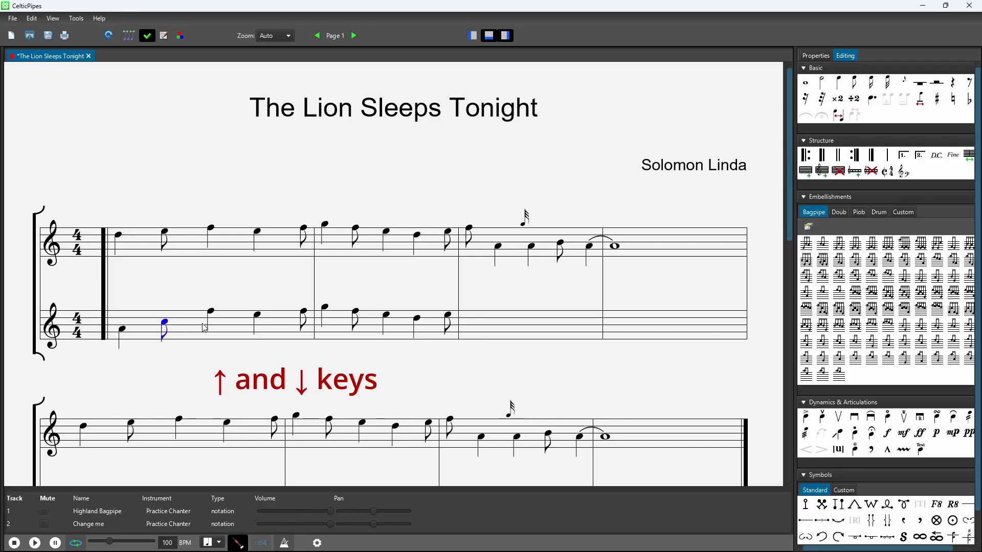
Step: In the second part's first bar, lower the third note to D, the fourth to C and the fifth to D
left_click(211, 311)
key("Down")
key("Down")
left_click(262, 317)
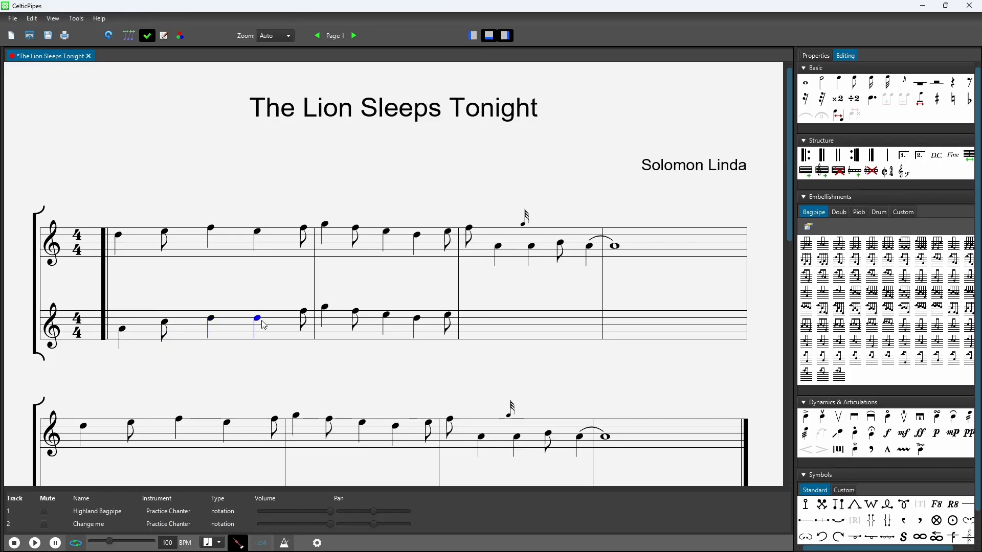
key("Down")
key("Down")
left_click(304, 313)
key("Down")
key("Down")
Step: Play the two-part score from the melody's first note and stop playback during the second bar
left_click_drag(106, 214, 138, 287)
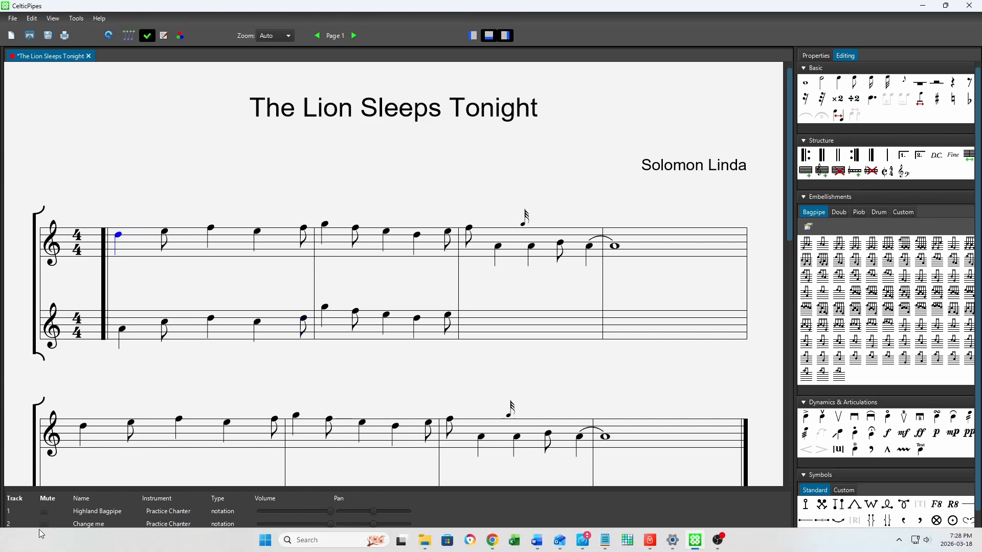
left_click(37, 544)
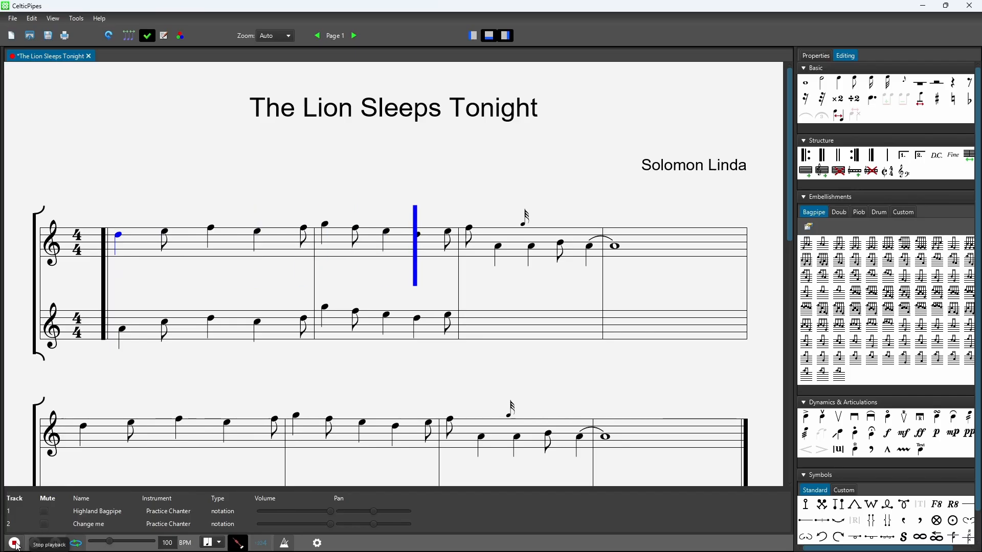
left_click(14, 544)
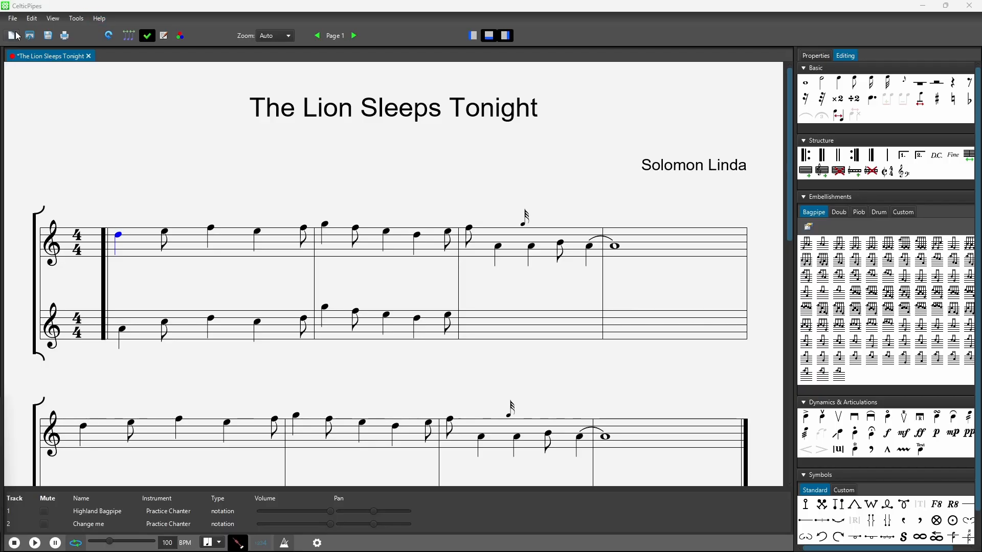
Step: Change the second part's instrument to Bass Drum in the score properties
left_click(32, 18)
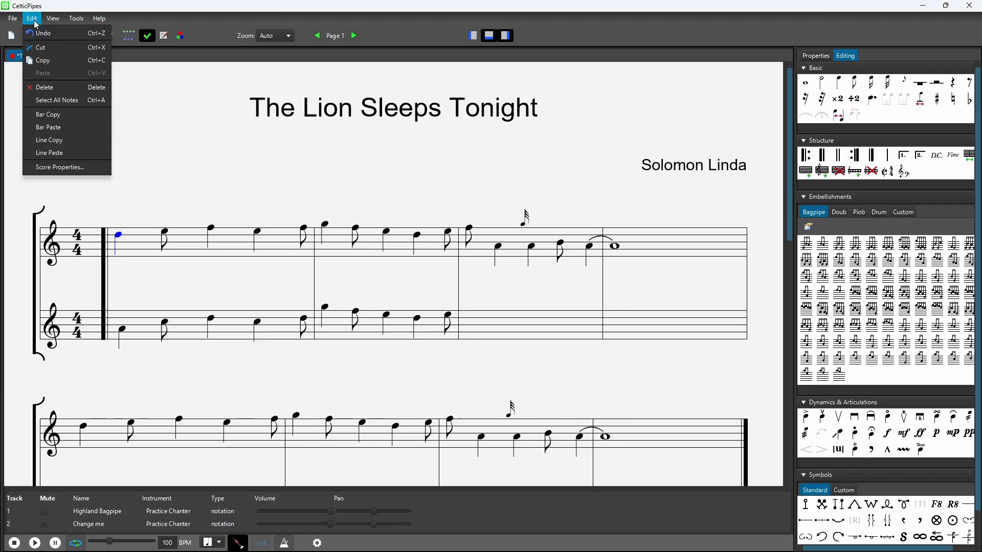
left_click(64, 167)
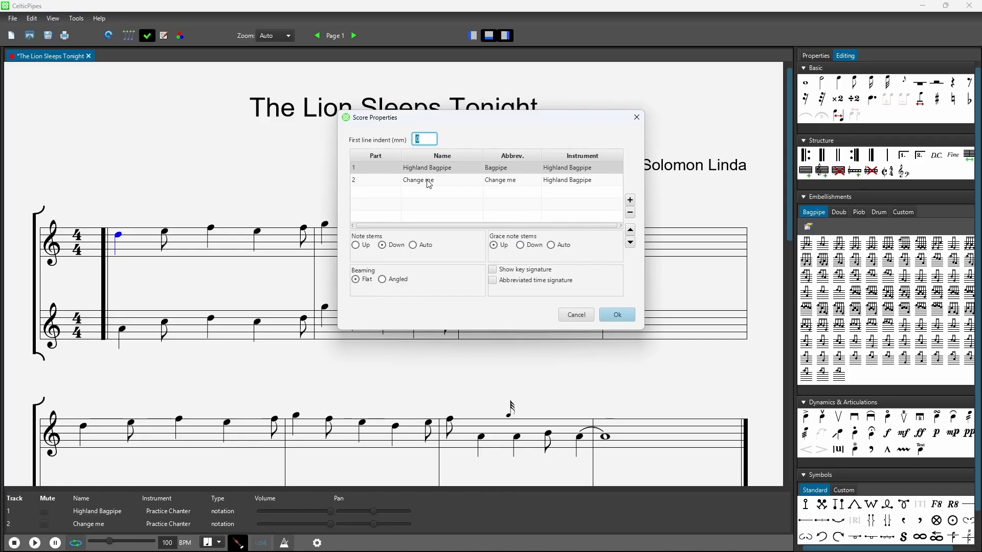
left_click(581, 187)
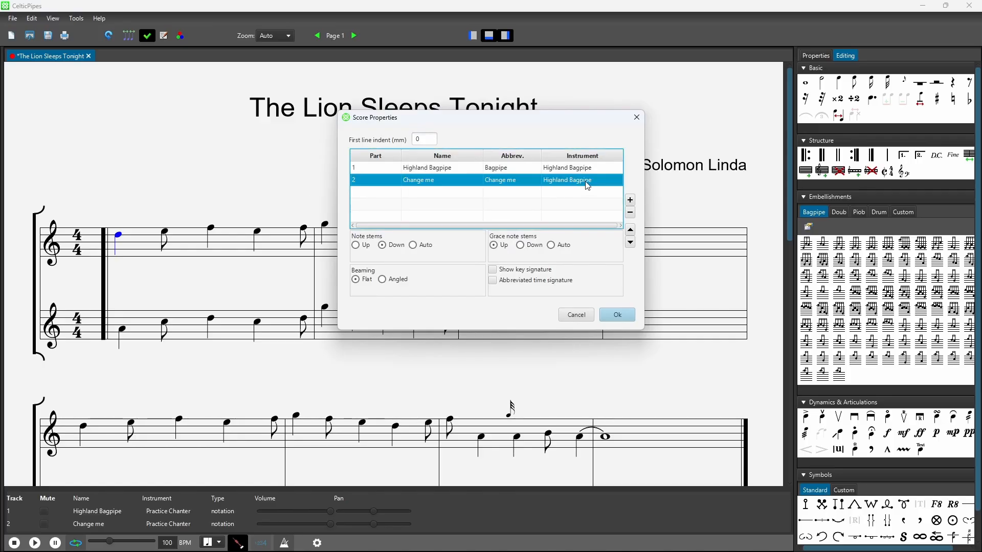
left_click(588, 184)
left_click(617, 186)
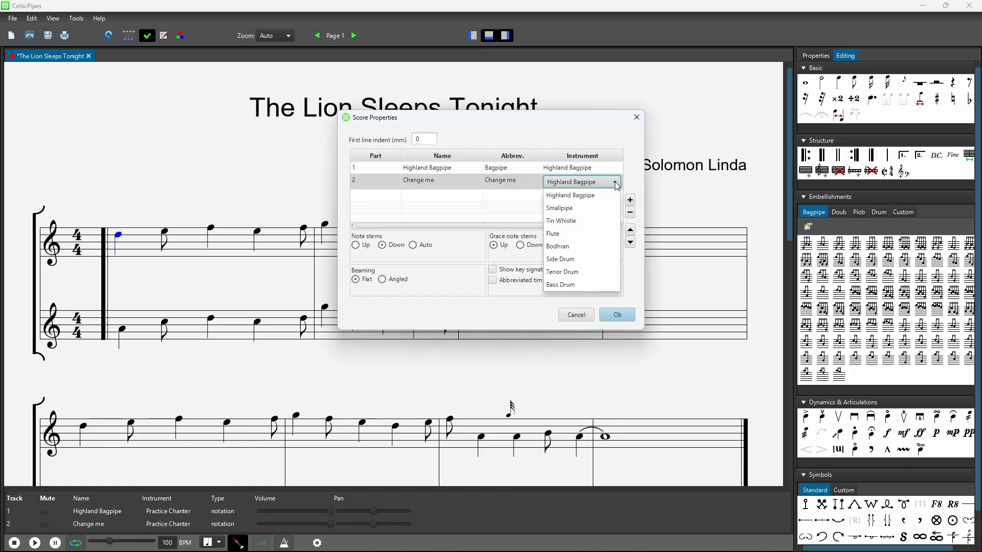
left_click(598, 285)
left_click(617, 314)
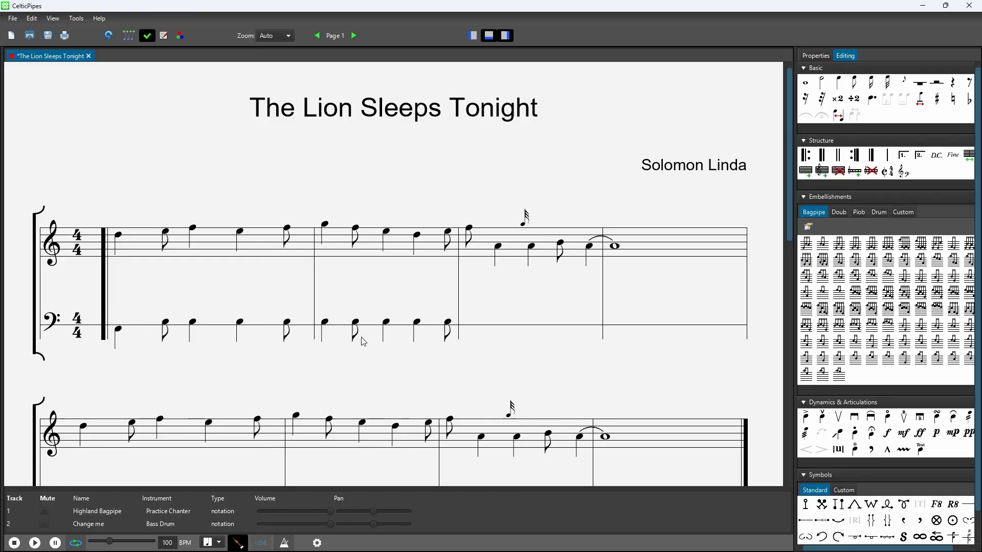
Step: Delete all notes from the first line's bass drum part and enter a quarter note, half rest and quarter rest in its first bar
left_click_drag(117, 328, 488, 357)
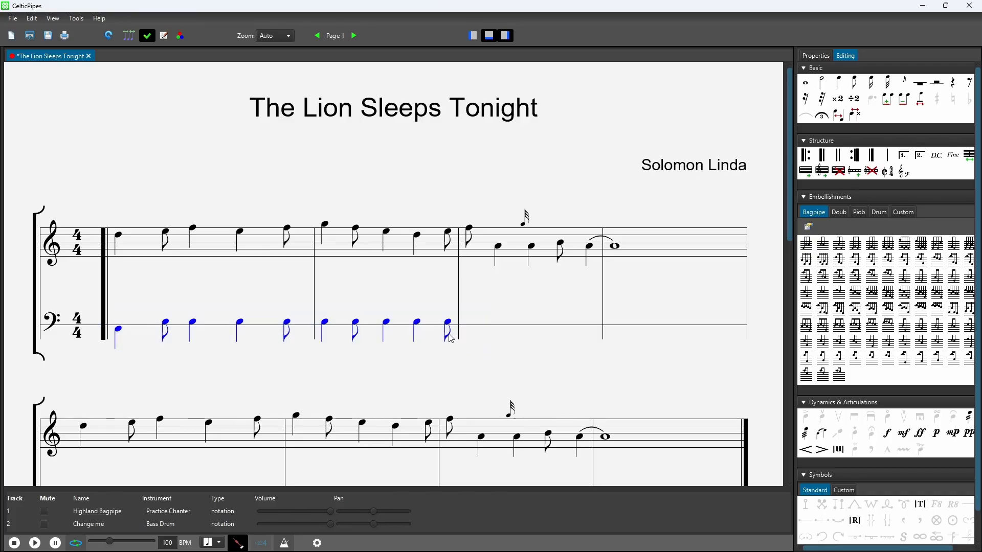
key("Delete")
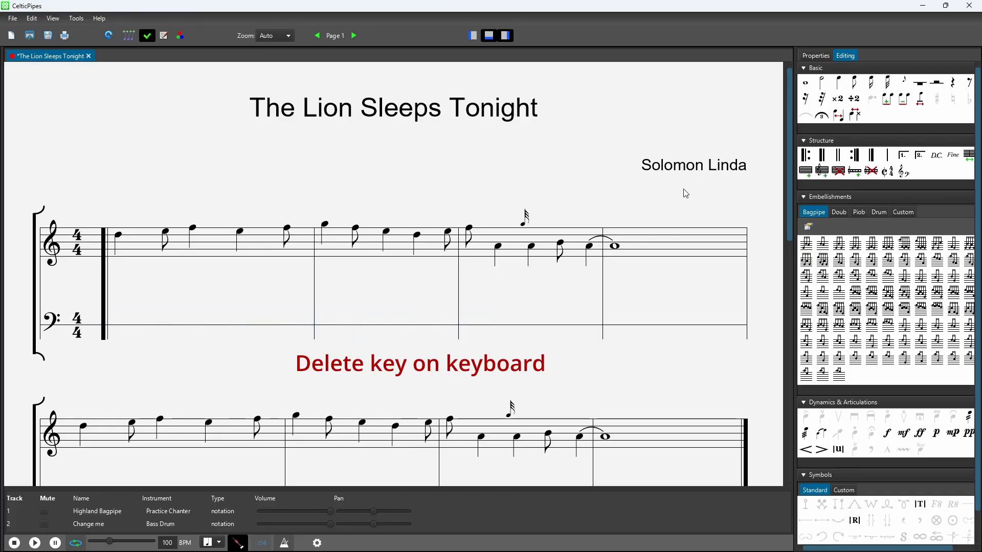
left_click(838, 83)
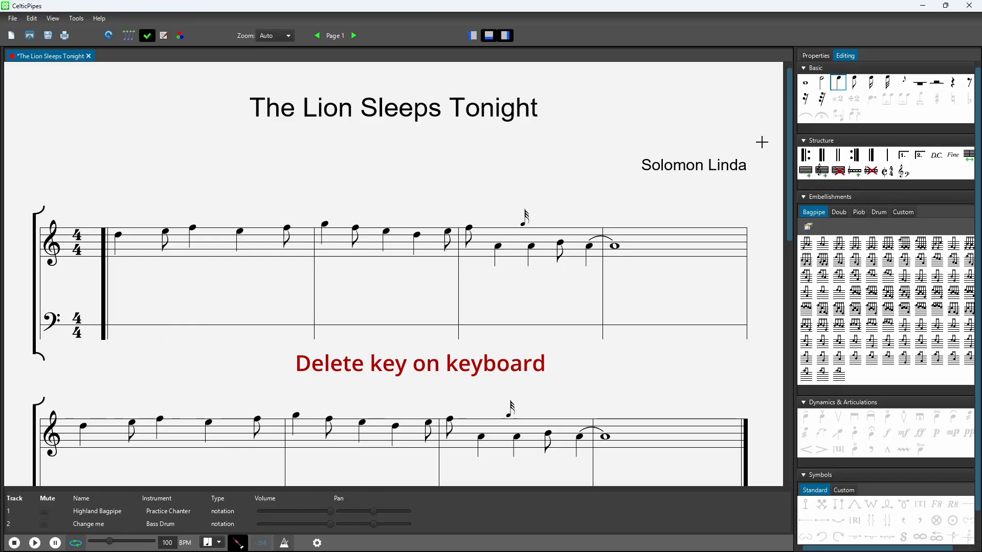
left_click(125, 320)
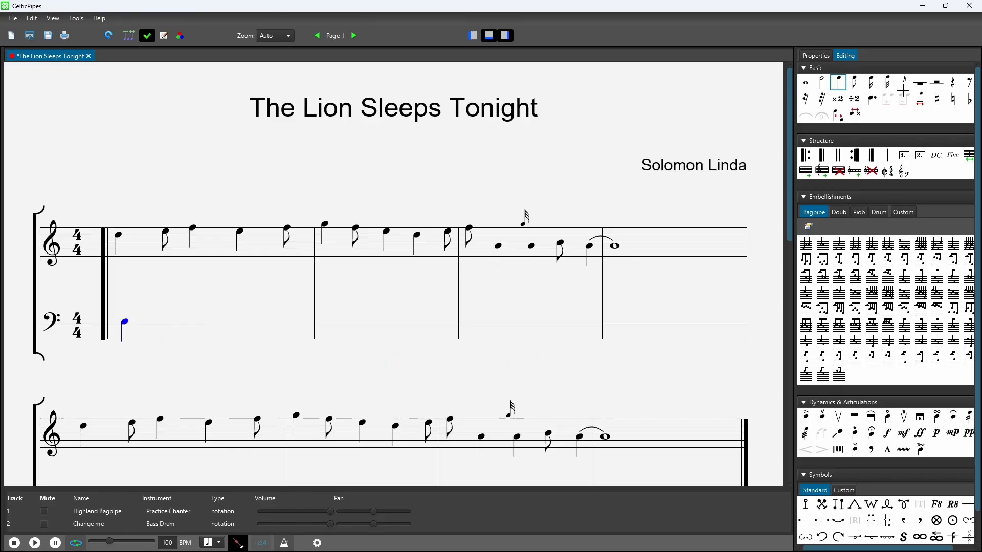
left_click(937, 83)
left_click(190, 320)
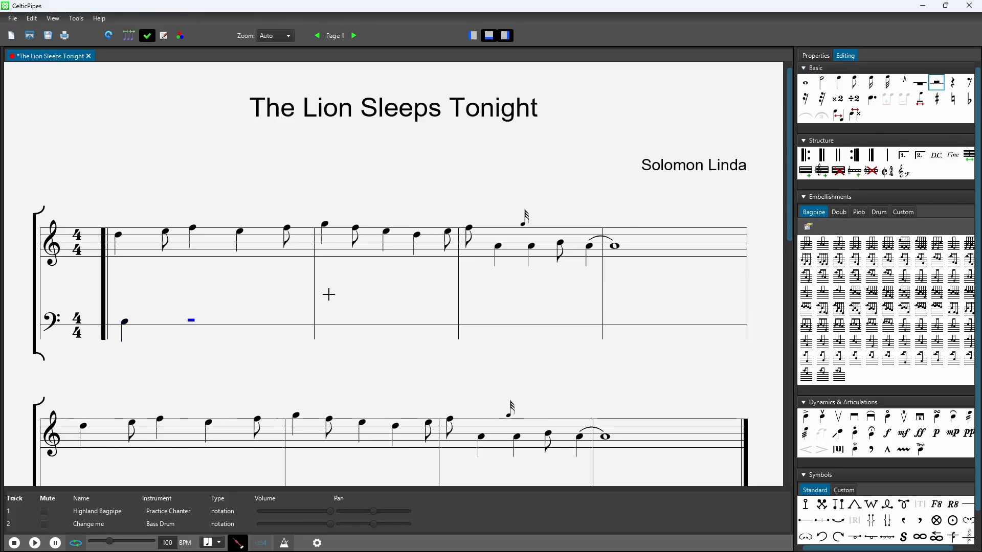
left_click(954, 84)
left_click(247, 321)
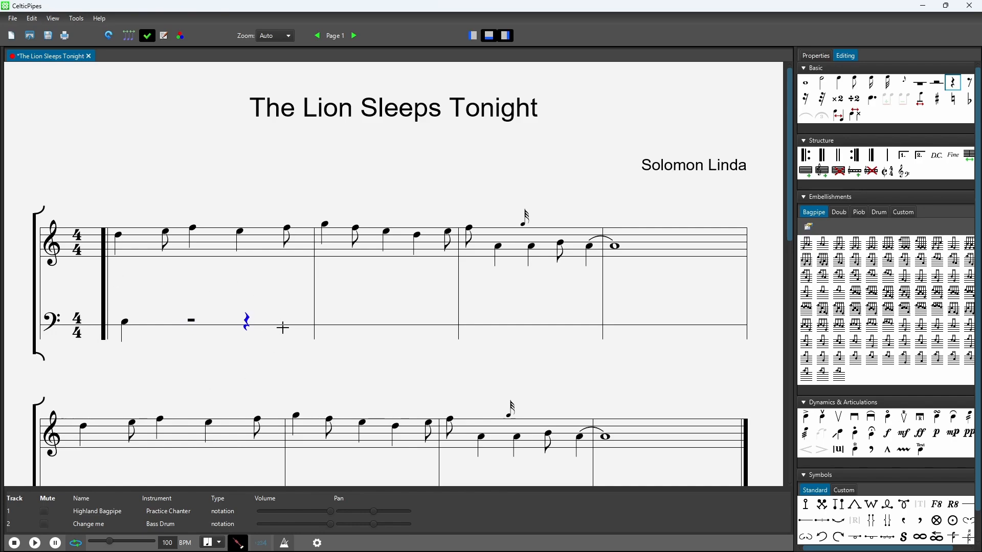
key("Escape")
Step: Copy the bass drum part's first-bar note and rests into its second bar
left_click_drag(112, 297, 292, 391)
right_click(231, 333)
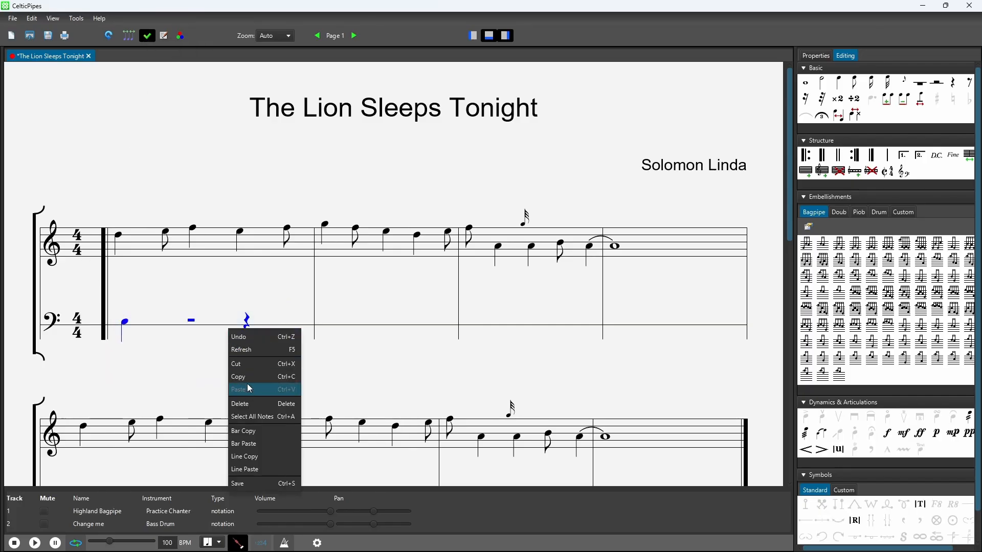
left_click(258, 374)
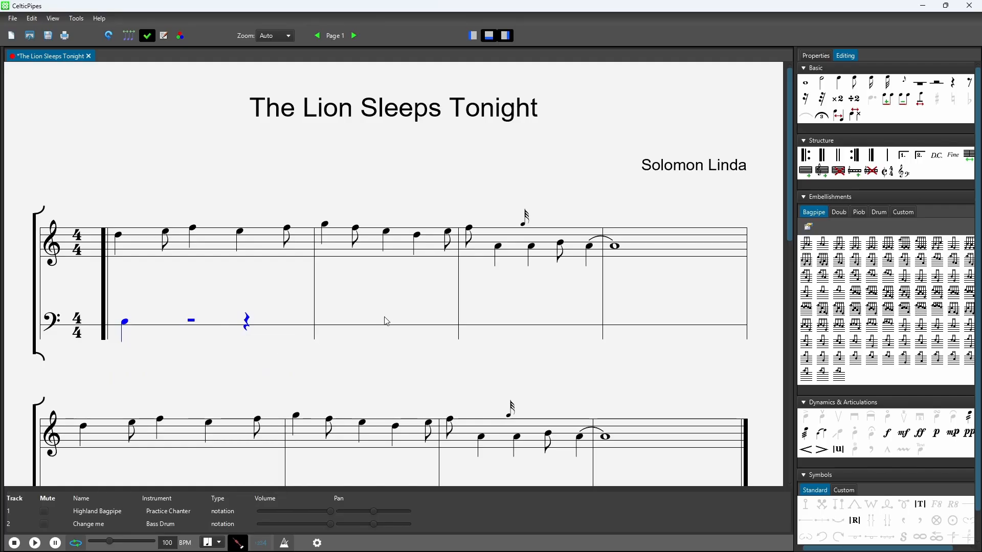
right_click(381, 327)
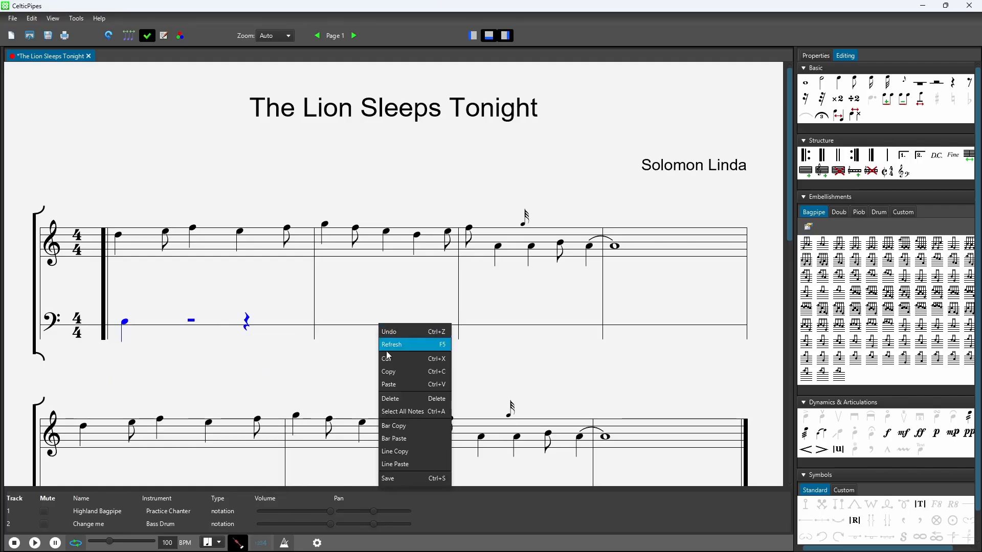
left_click(406, 386)
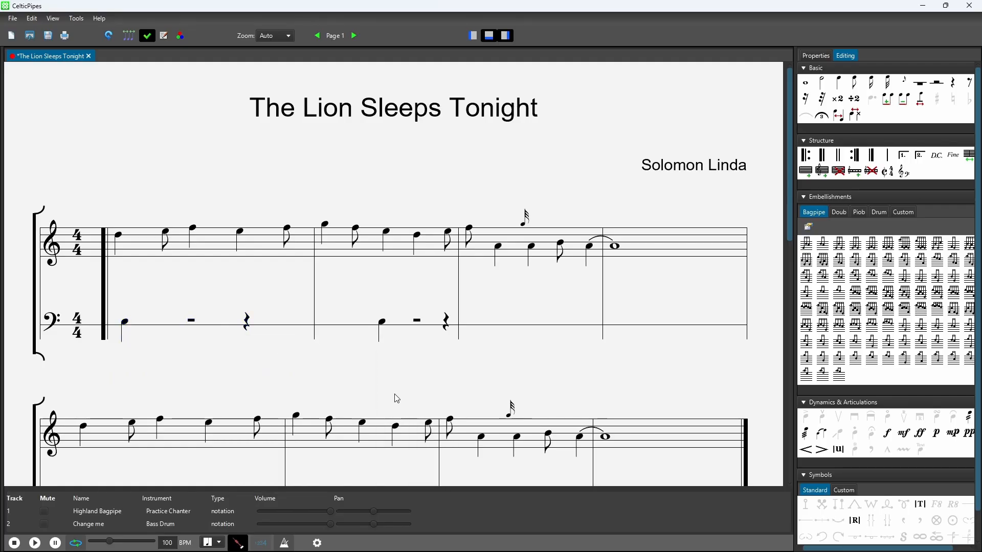
Step: Copy the quarter note and half rest from the bass drum part's second bar into its third bar
left_click(149, 38)
left_click_drag(367, 302, 435, 375)
right_click(403, 329)
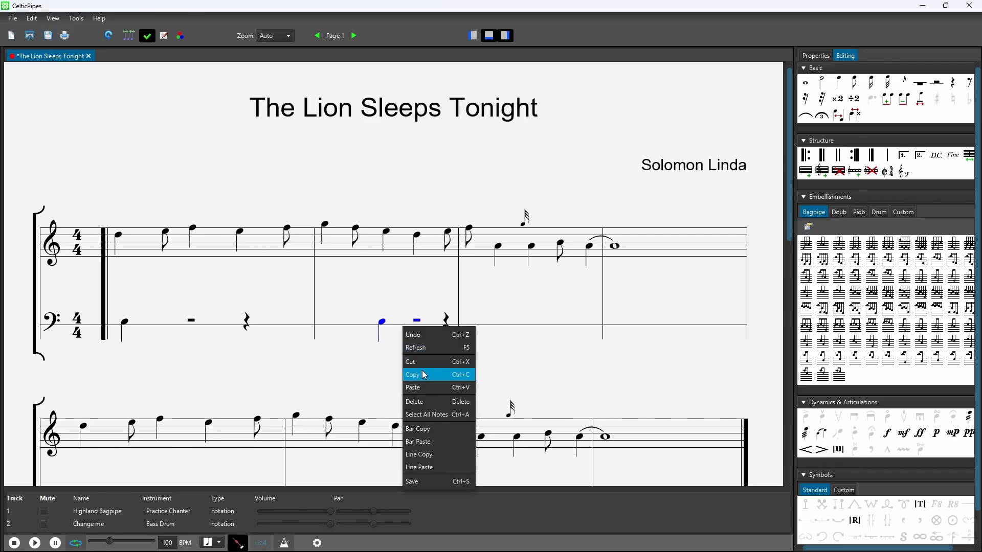
left_click(422, 372)
right_click(498, 326)
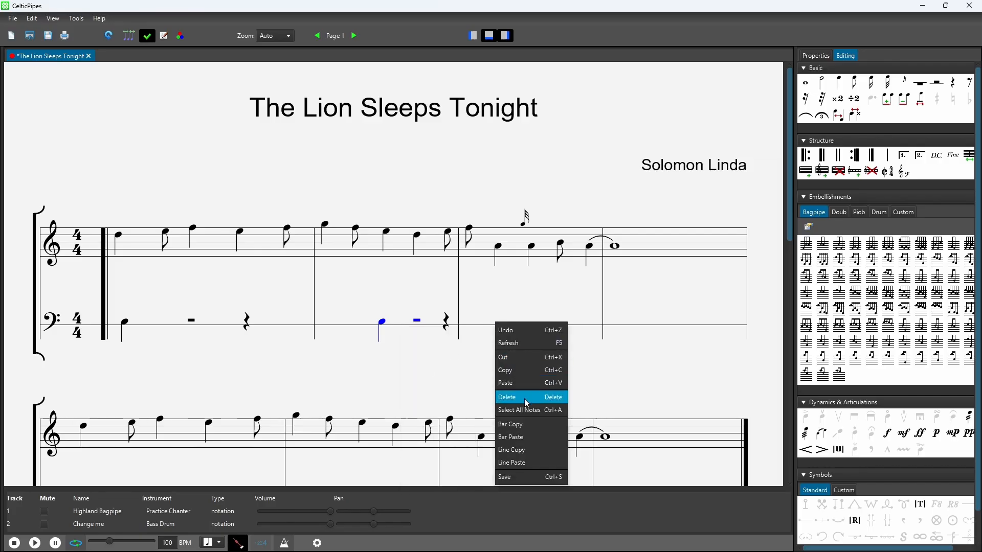
left_click(537, 383)
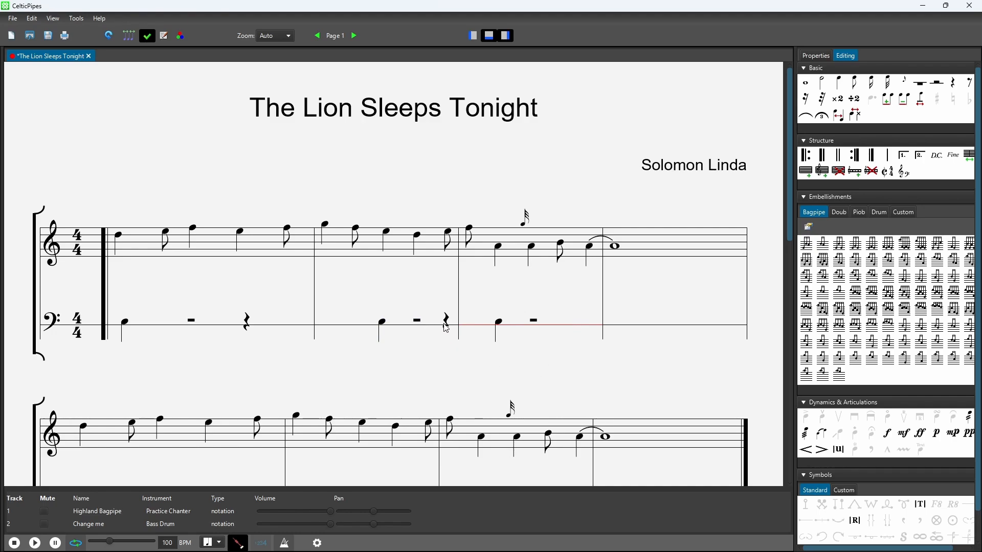
Step: Copy the quarter rest from the bass drum part's second bar to the end of its third bar
left_click_drag(447, 327, 453, 350)
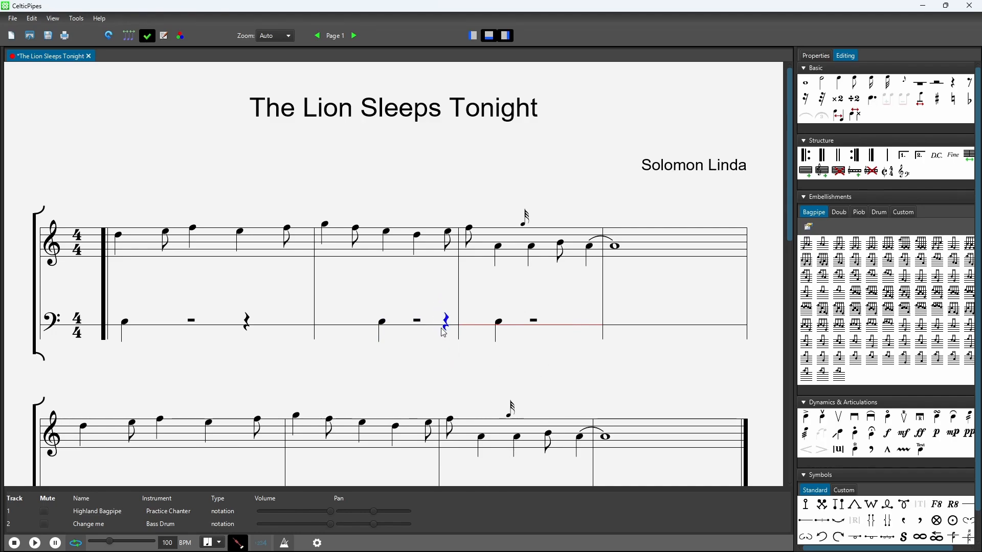
right_click(448, 330)
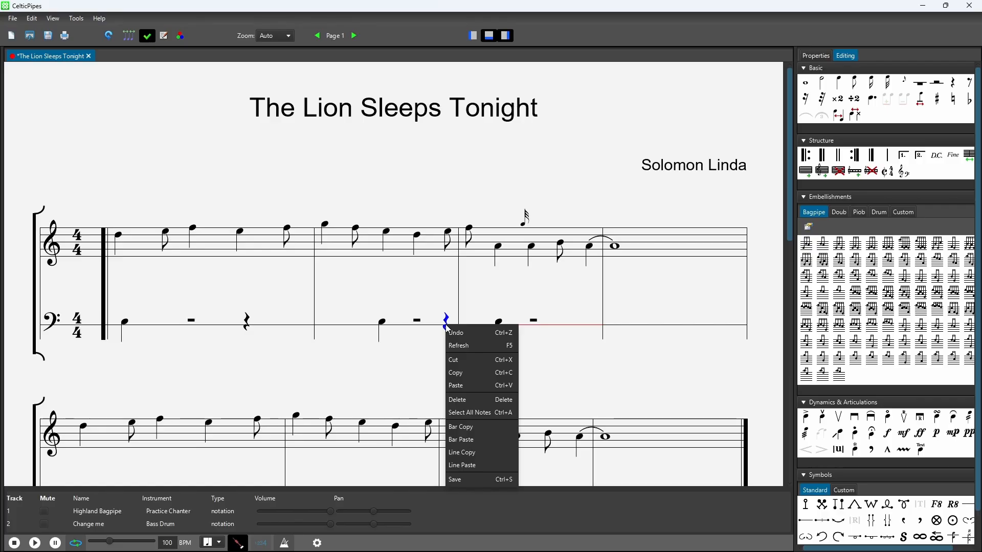
left_click(460, 372)
right_click(559, 331)
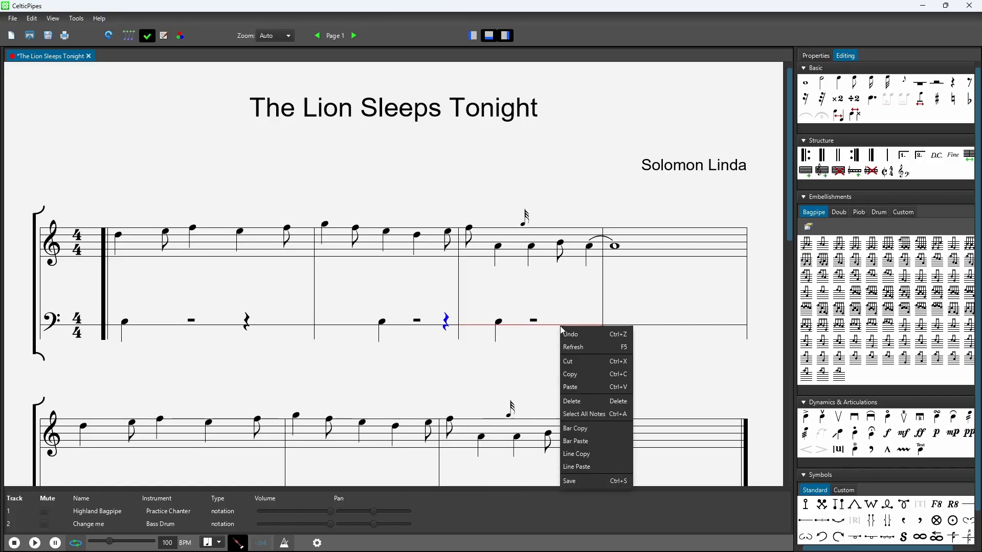
left_click(563, 384)
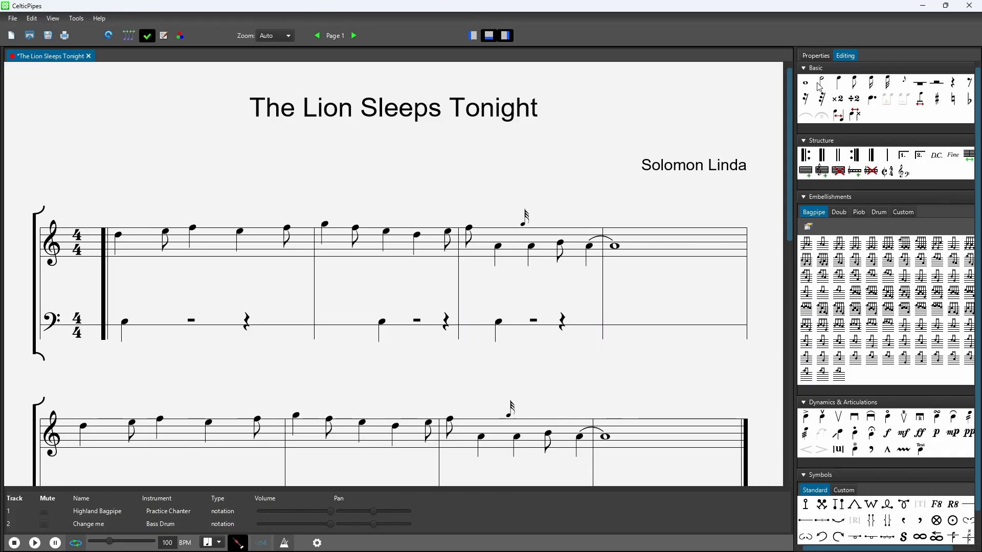
Step: Fill the bass drum part's fourth bar with four quarter notes alternating above and below the line
left_click(623, 322)
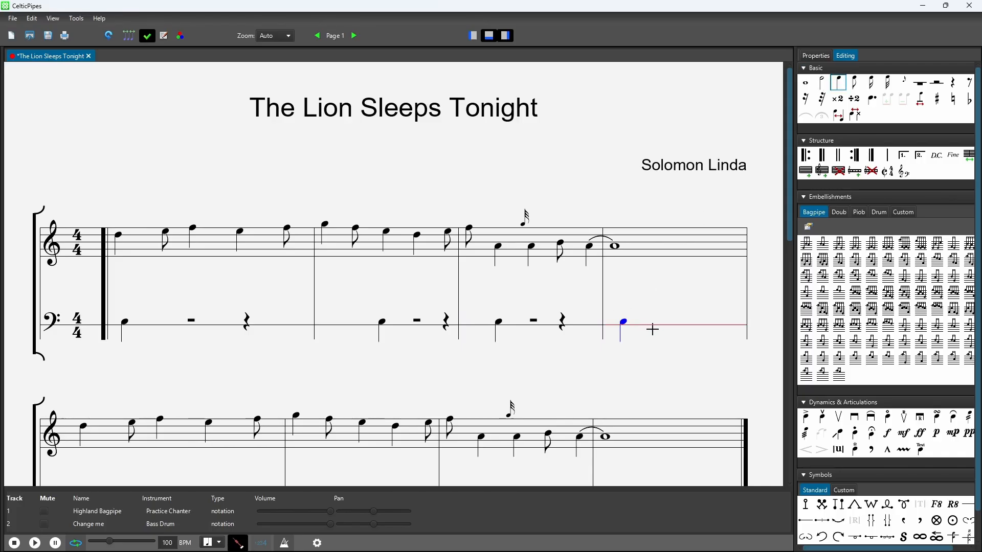
left_click(652, 329)
left_click(704, 329)
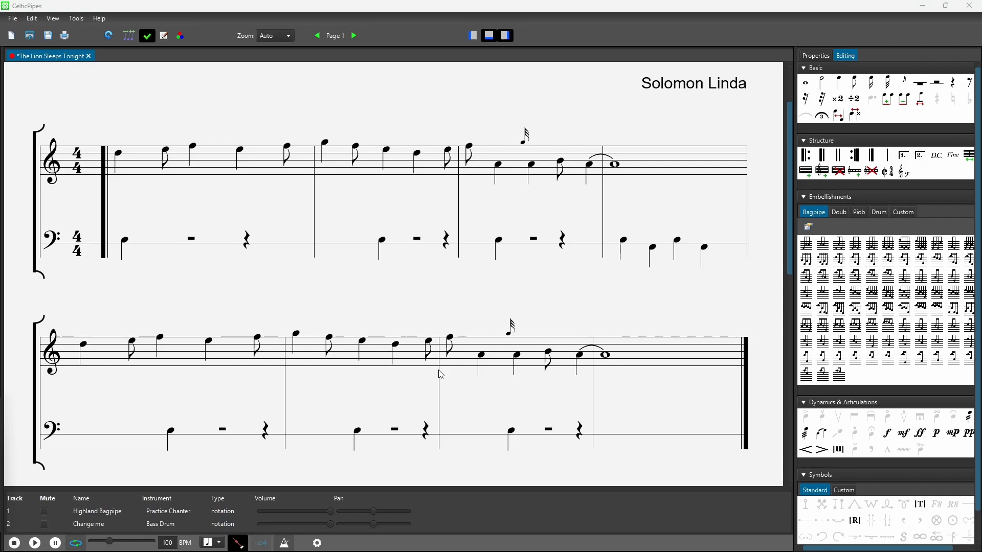
Step: Insert a 2/4 time signature in the second line's last bar, with its hide option turned off
left_click(891, 173)
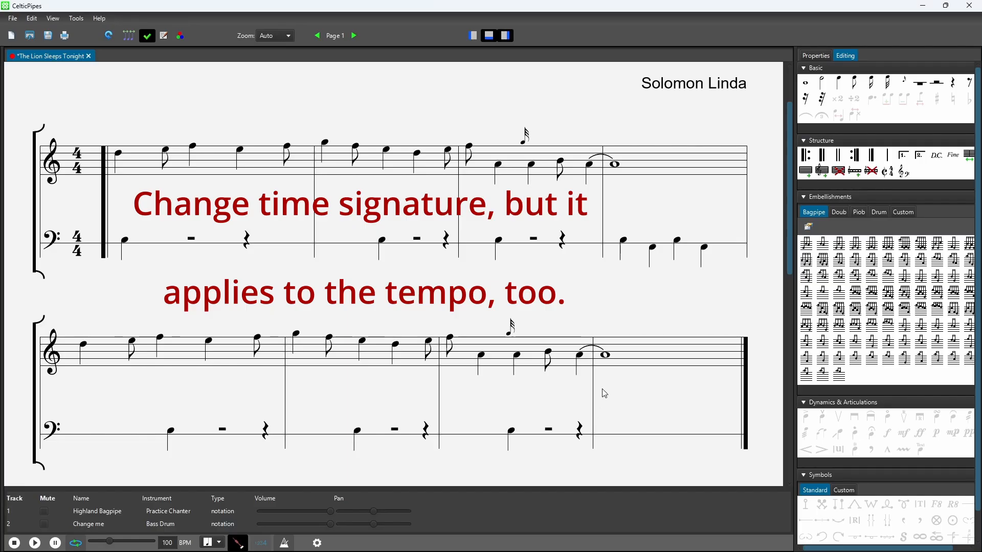
left_click(886, 172)
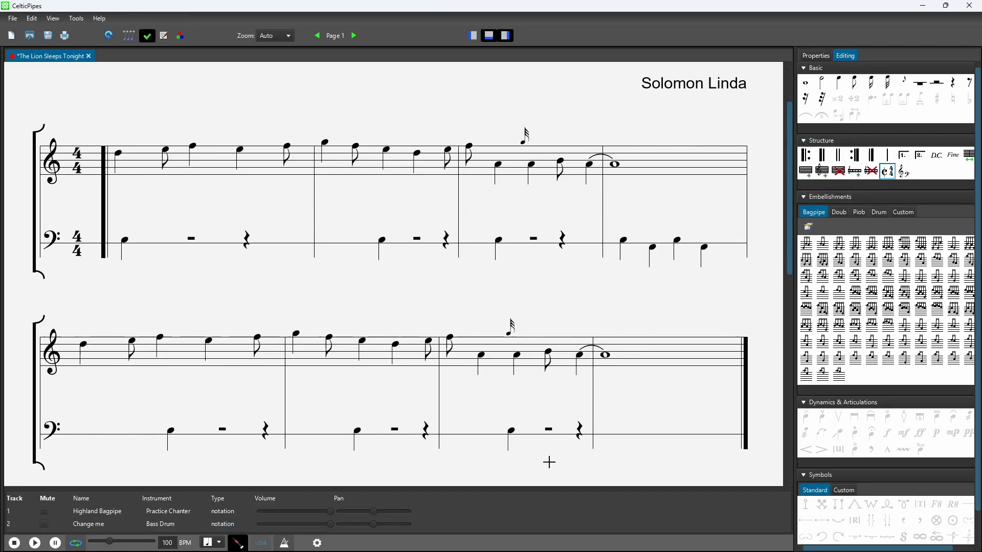
left_click(598, 396)
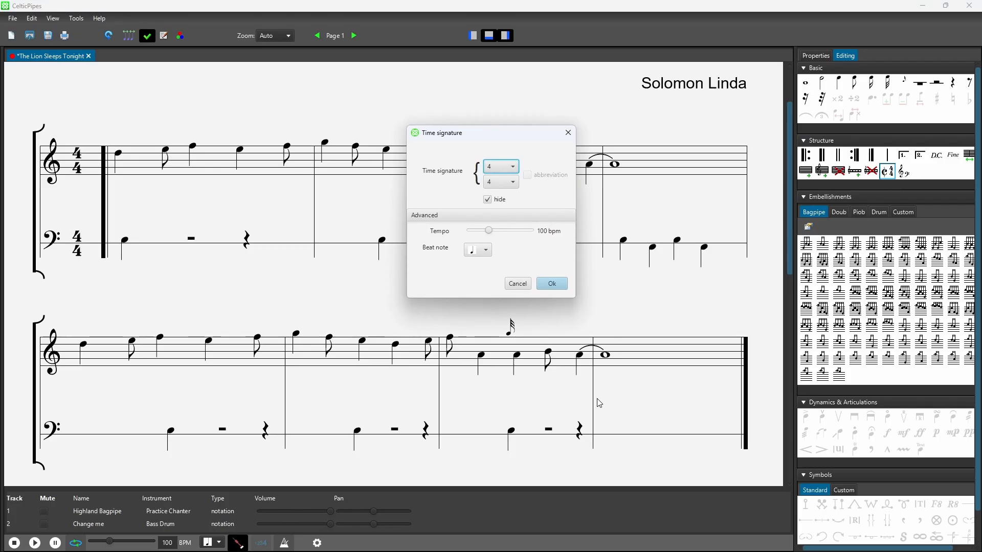
left_click(514, 167)
left_click(497, 182)
left_click(488, 200)
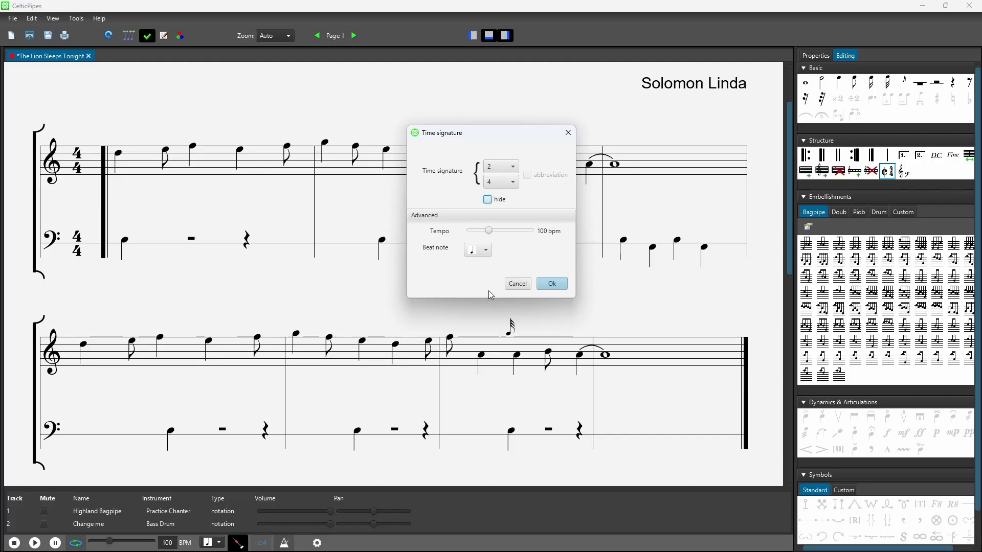
left_click(553, 285)
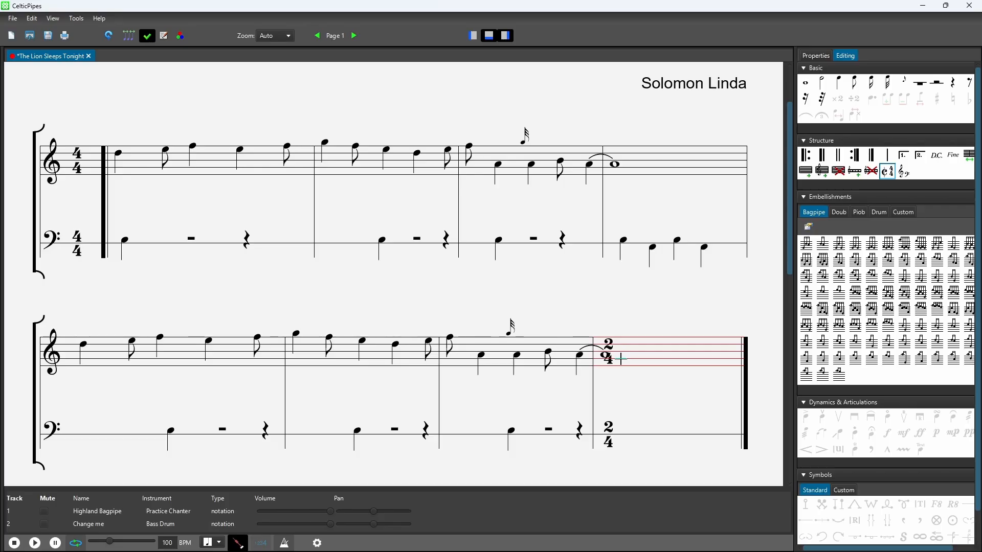
key("Escape")
Step: Even out the note spacing and halve the whole note in the melody's last bar to a half note
left_click(131, 35)
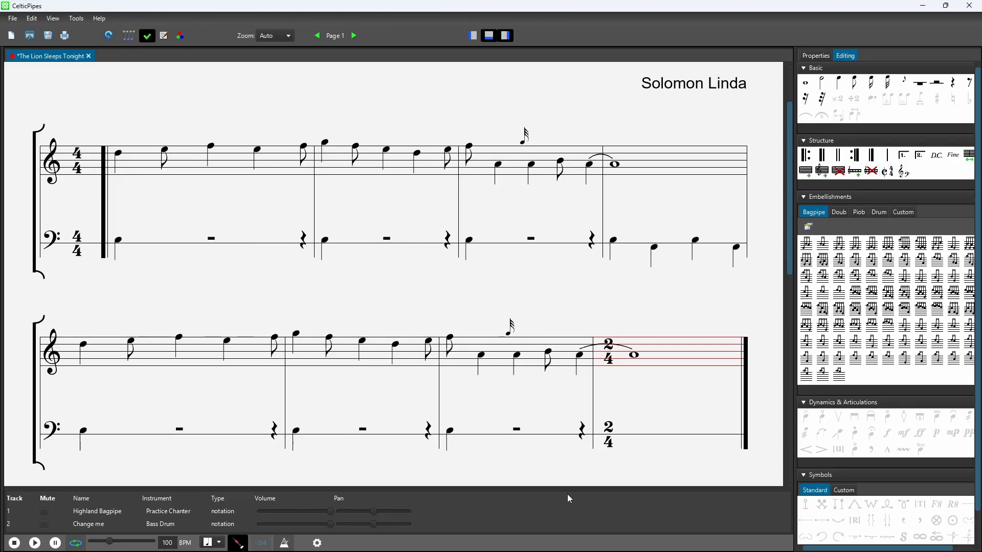
left_click_drag(625, 330, 654, 402)
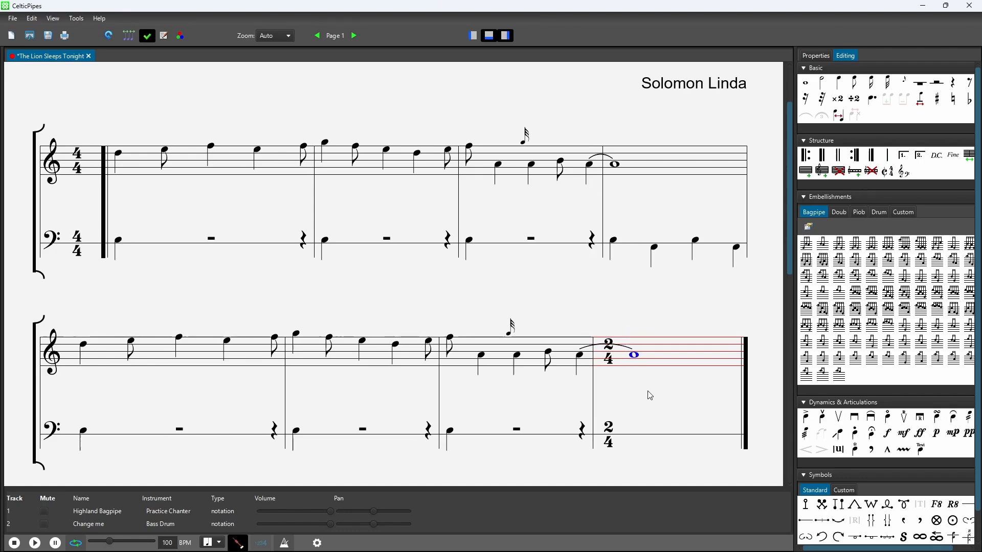
left_click(856, 101)
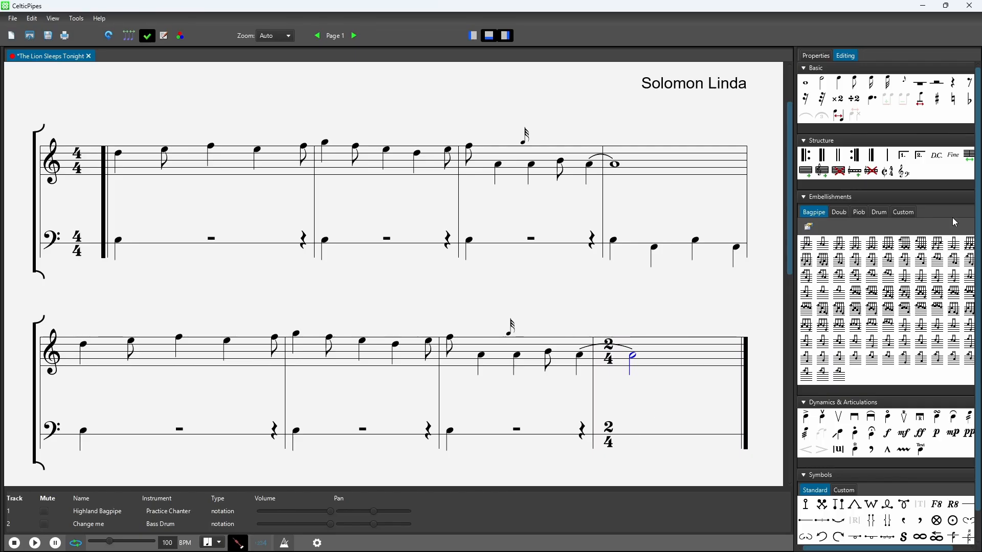
Step: Add a half rest to the bass drum part's 2/4 bar and play the score from the first melody note
left_click(937, 82)
left_click(641, 429)
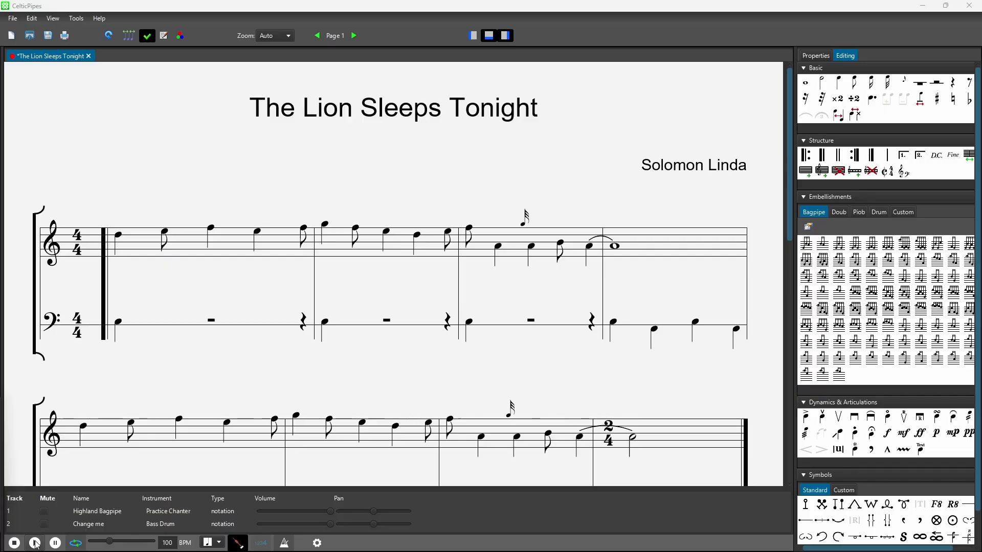
left_click_drag(87, 198, 155, 293)
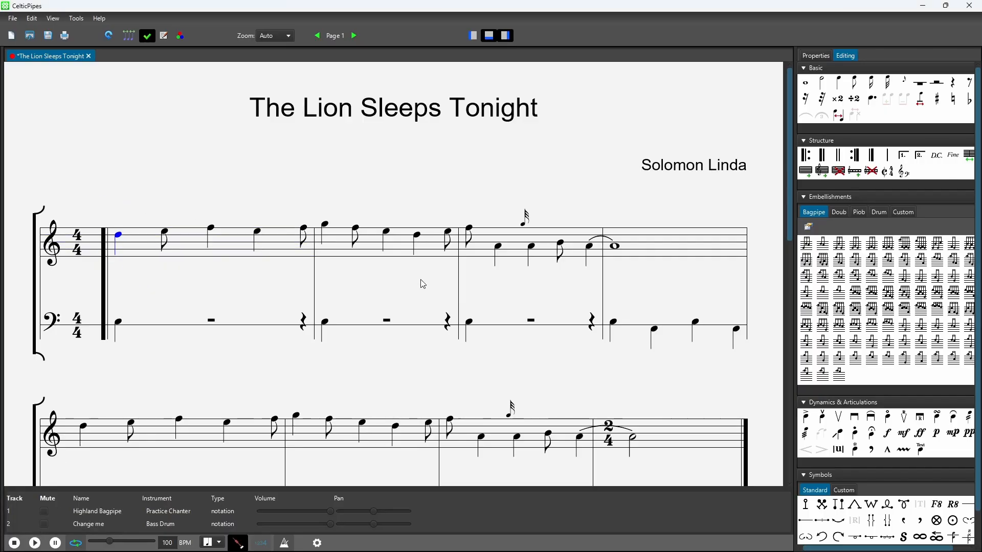
left_click(37, 546)
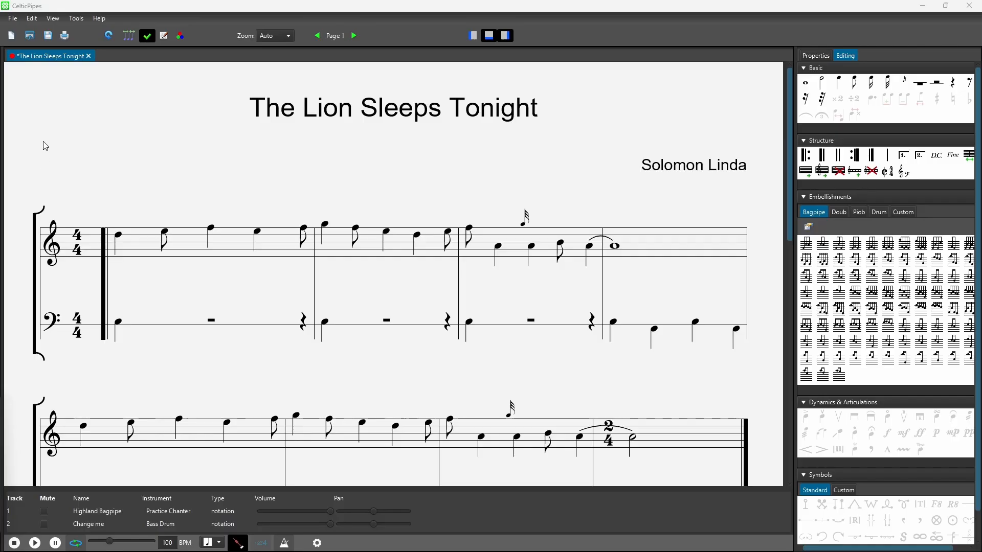
Step: Add a third part for Highland Bagpipe in the score properties and place it above the Bass Drum part
left_click(37, 22)
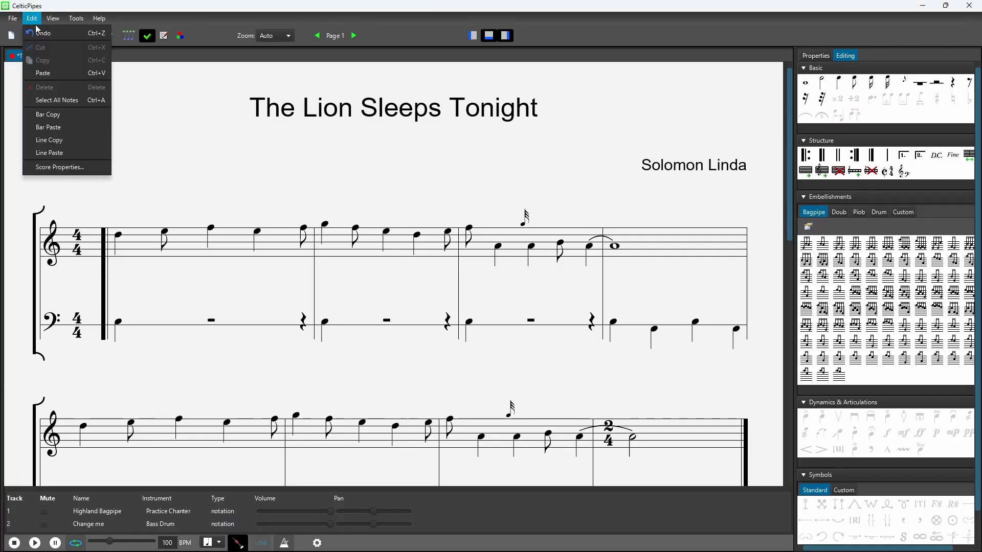
left_click(58, 168)
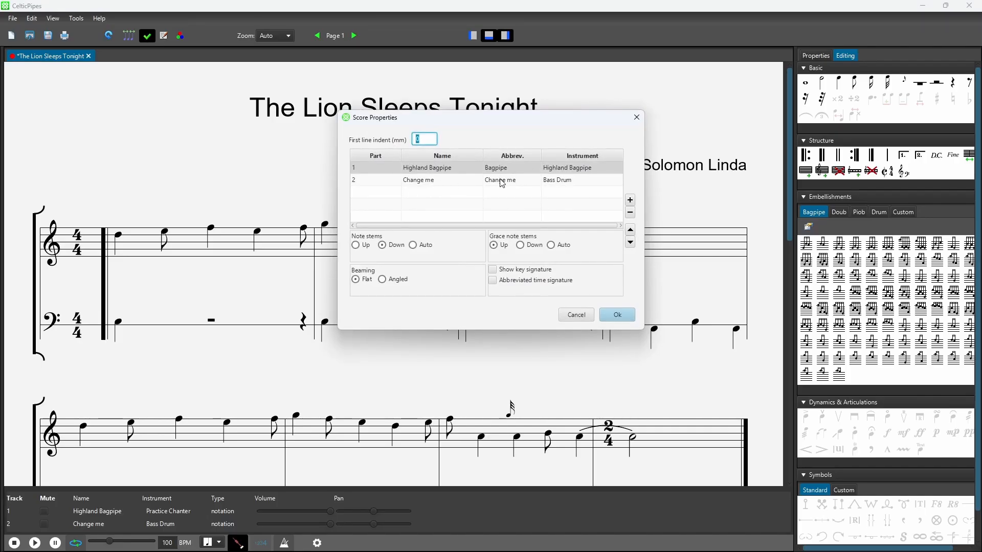
left_click(630, 200)
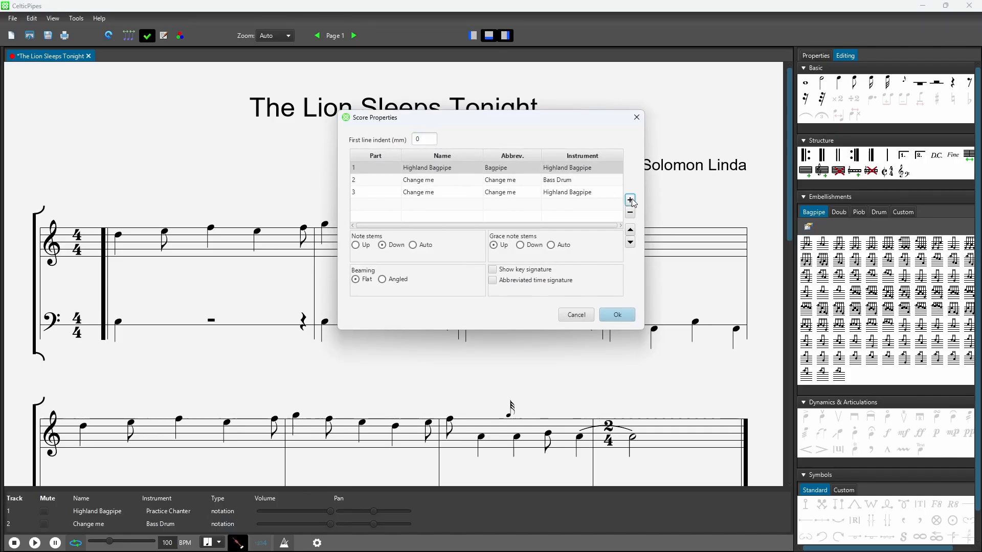
left_click(566, 196)
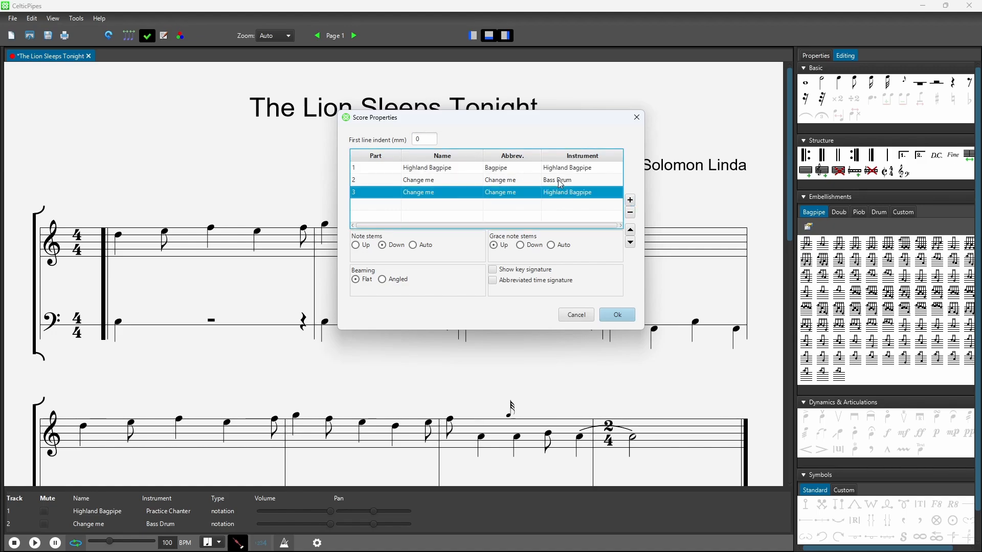
left_click(631, 231)
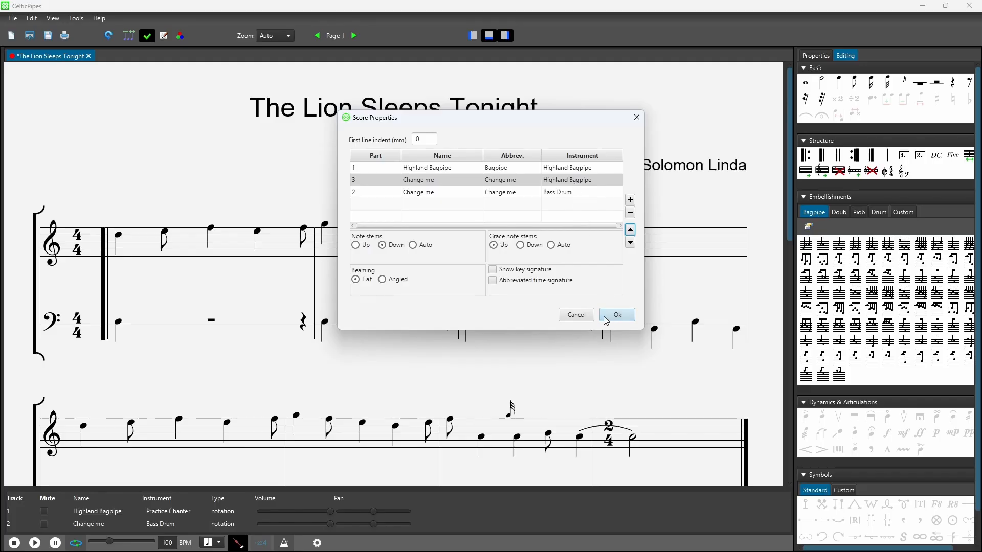
left_click(626, 317)
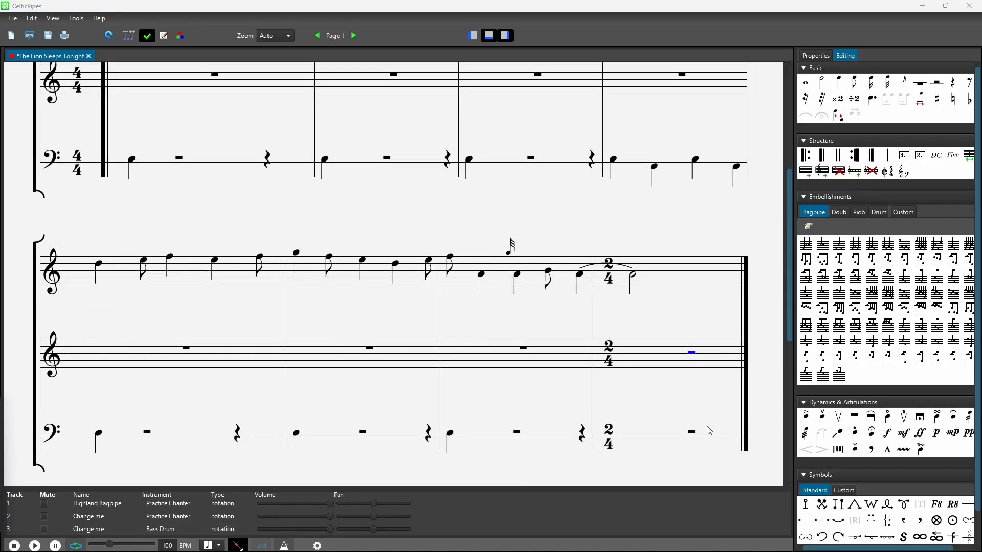
Step: Add a fifth bar to the first line of staves on page 2
left_click_drag(790, 261, 796, 285)
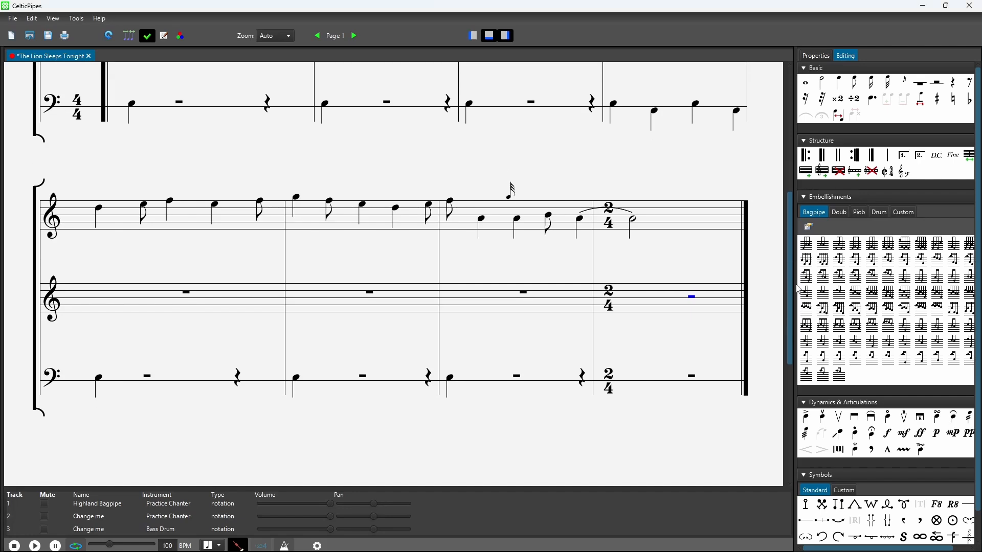
scroll(657, 375, "down", 3)
scroll(638, 374, "down", 1)
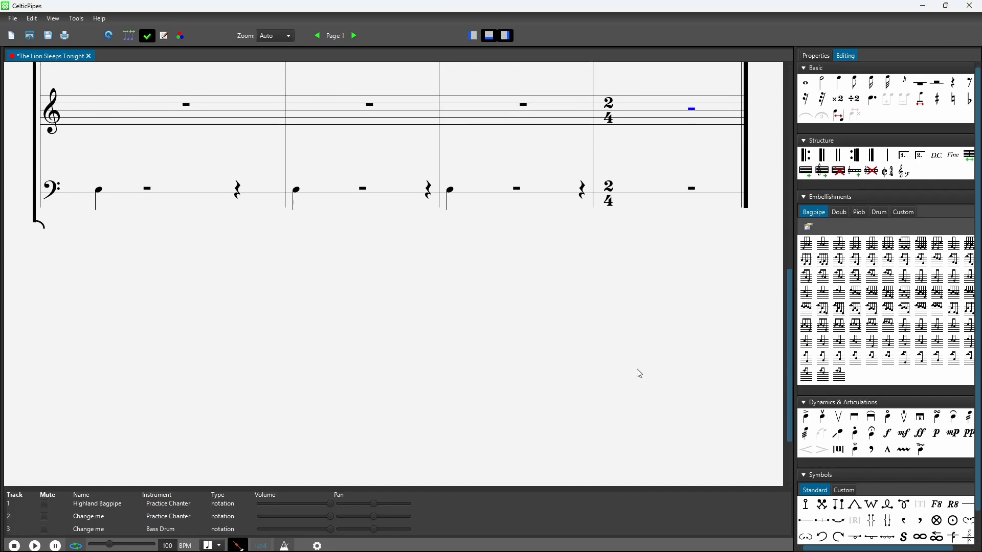
scroll(639, 374, "up", 1)
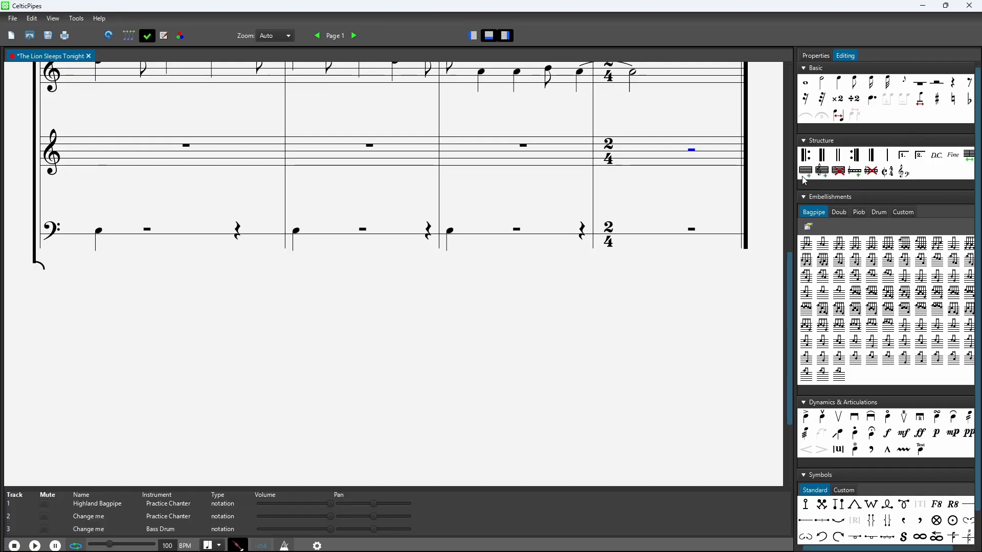
left_click(856, 173)
scroll(701, 373, "down", 3)
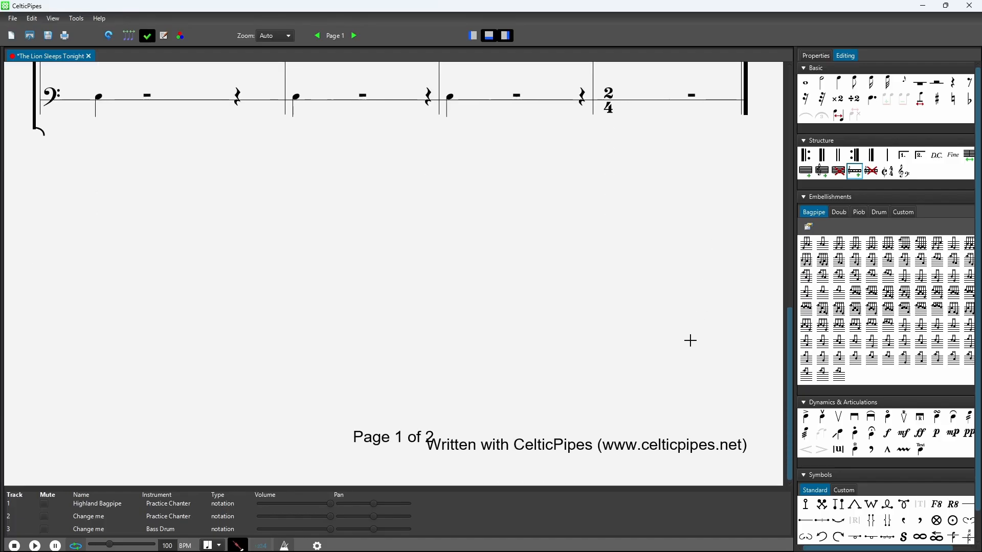
left_click(353, 34)
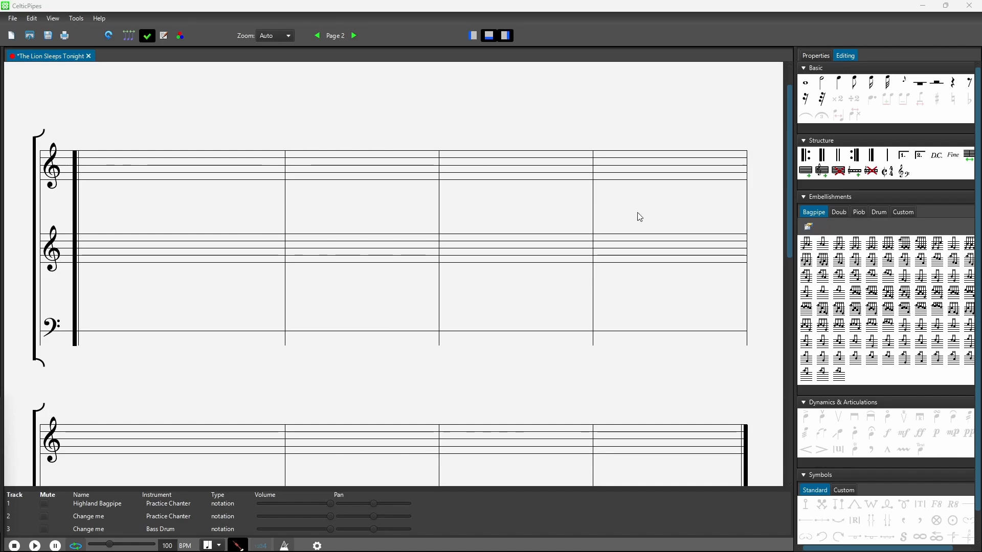
left_click(810, 176)
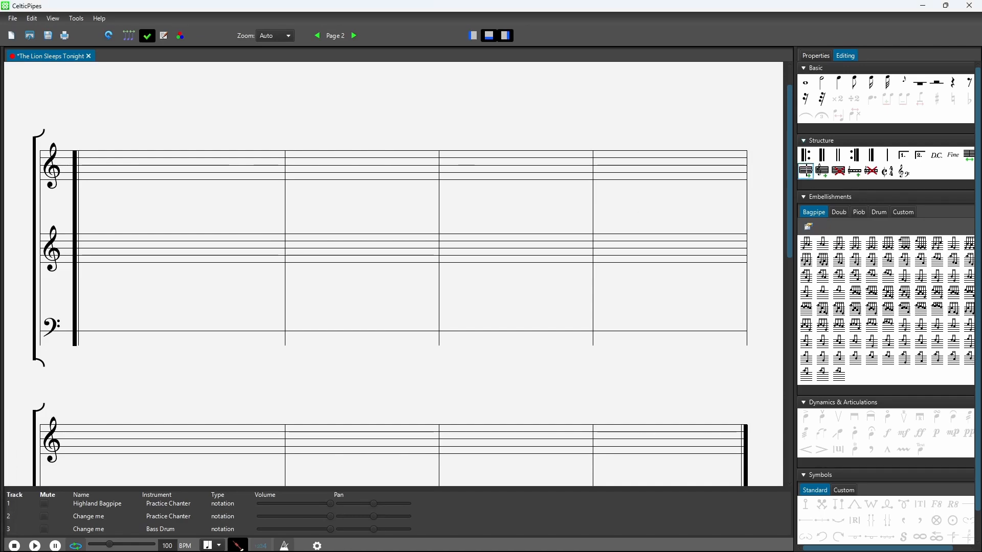
left_click(628, 230)
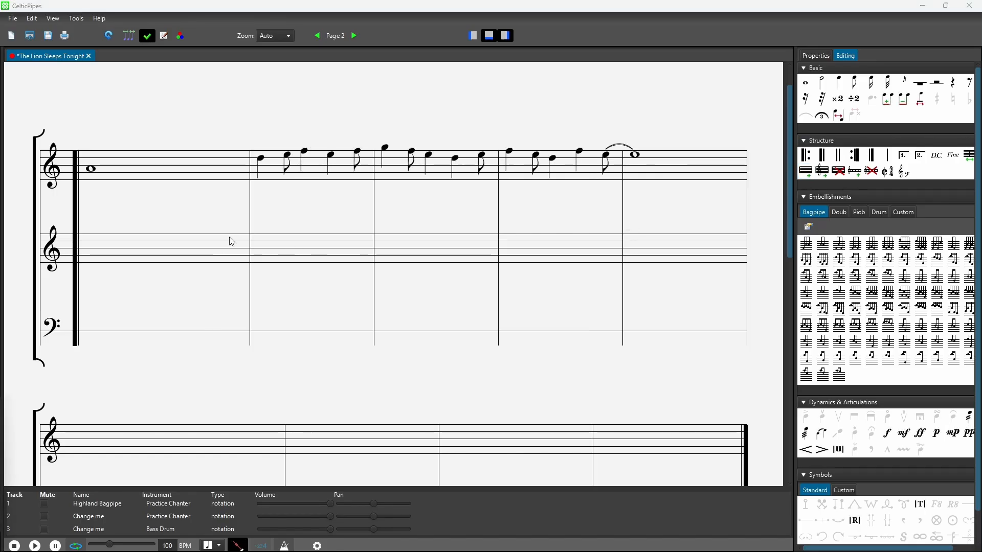
Step: Copy the full melody line on page 2 and paste it into the second bagpipe part's staff below
left_click_drag(70, 127, 701, 203)
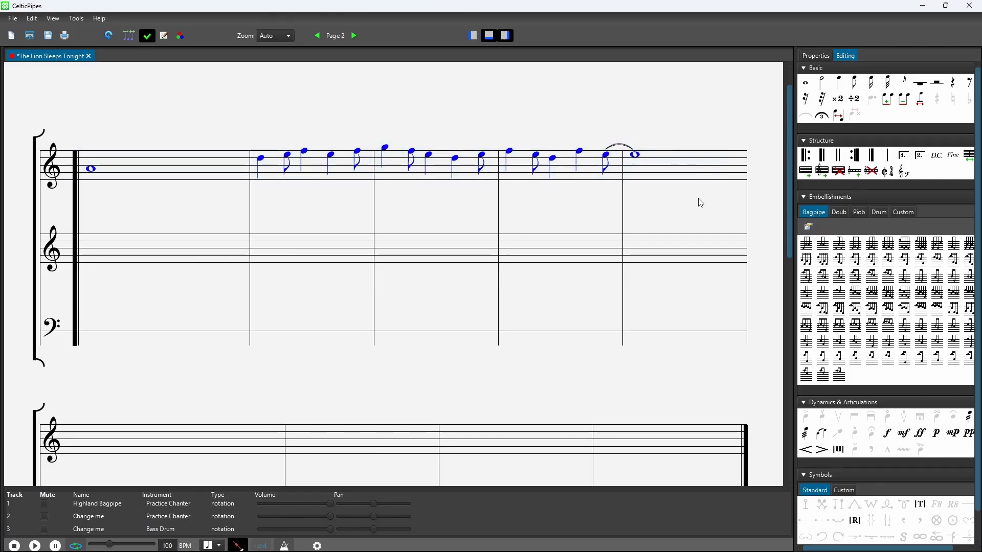
right_click(495, 176)
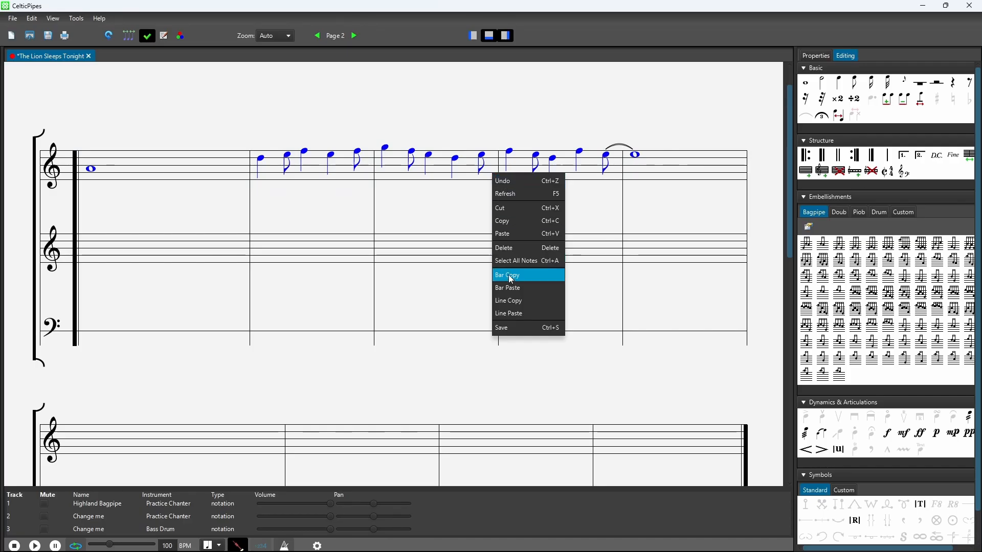
left_click(512, 303)
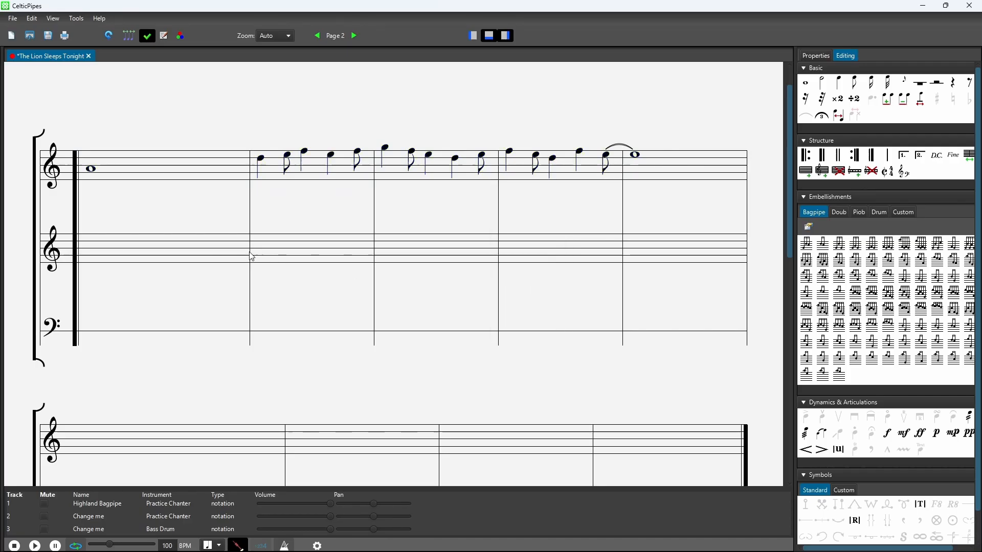
right_click(159, 250)
left_click(185, 389)
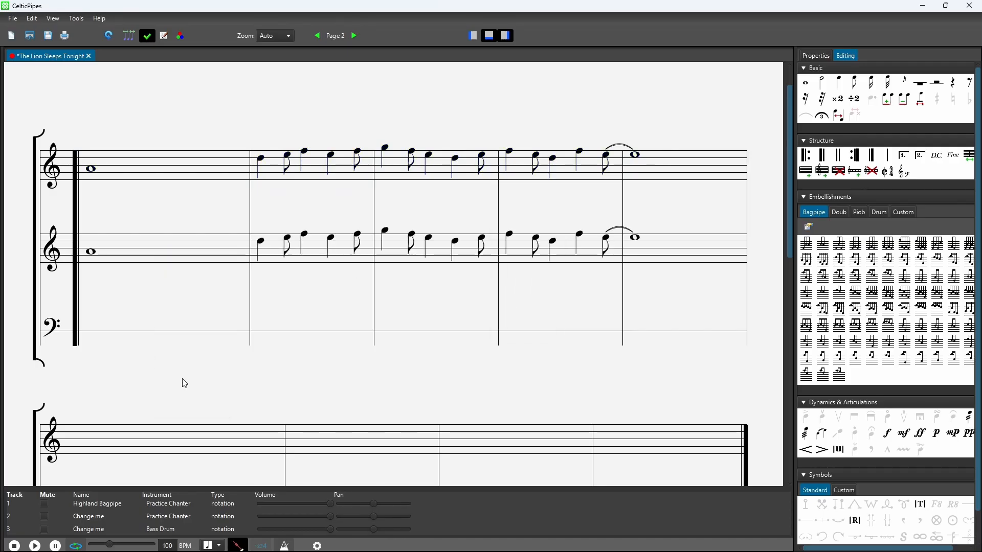
Step: Replace the whole note in the second bagpipe part's first bar on page 2 with a whole rest
left_click_drag(93, 272, 119, 272)
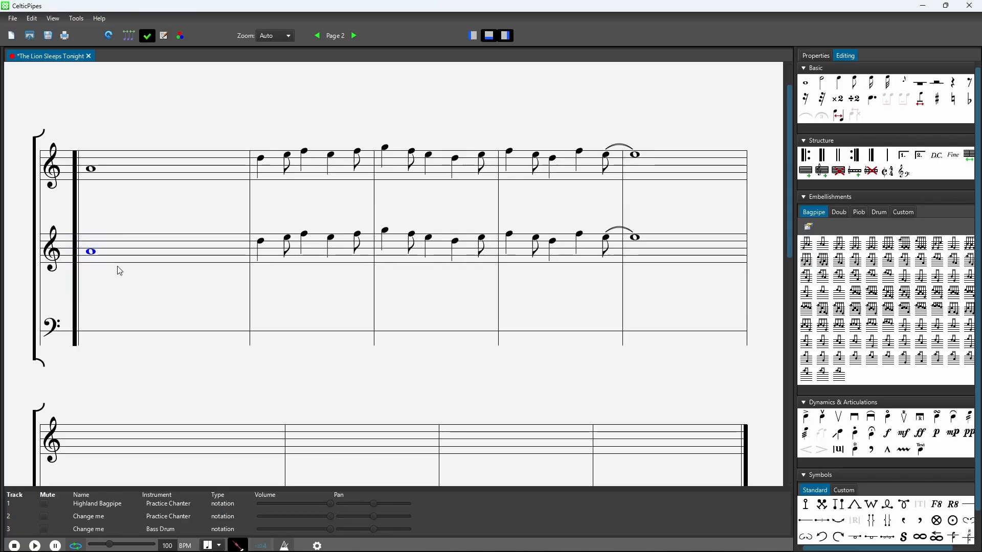
key("Delete")
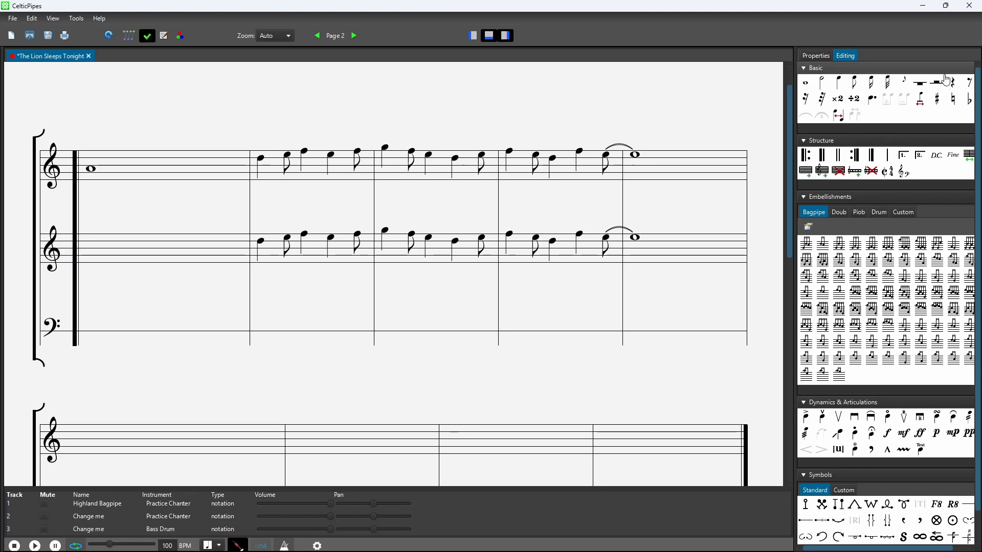
left_click(919, 86)
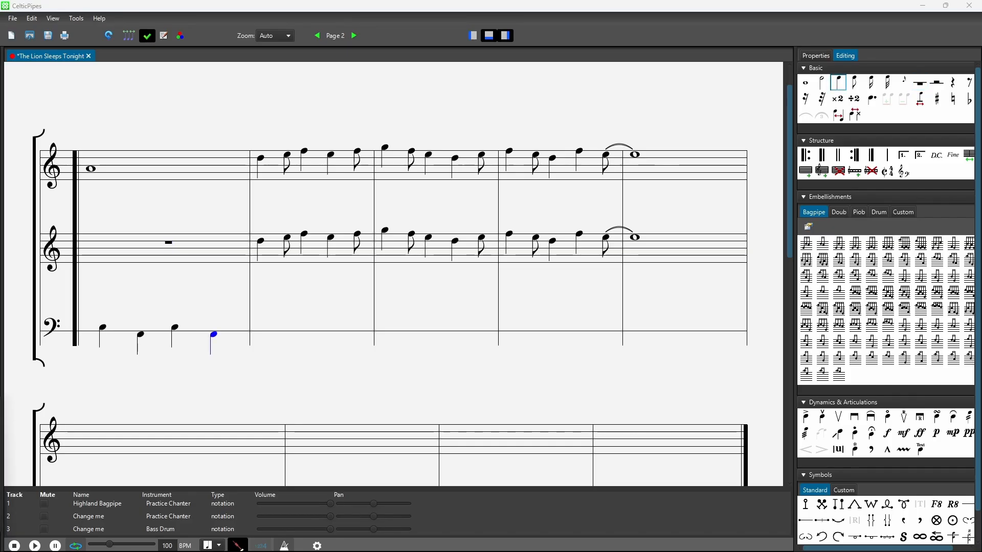
key("Escape")
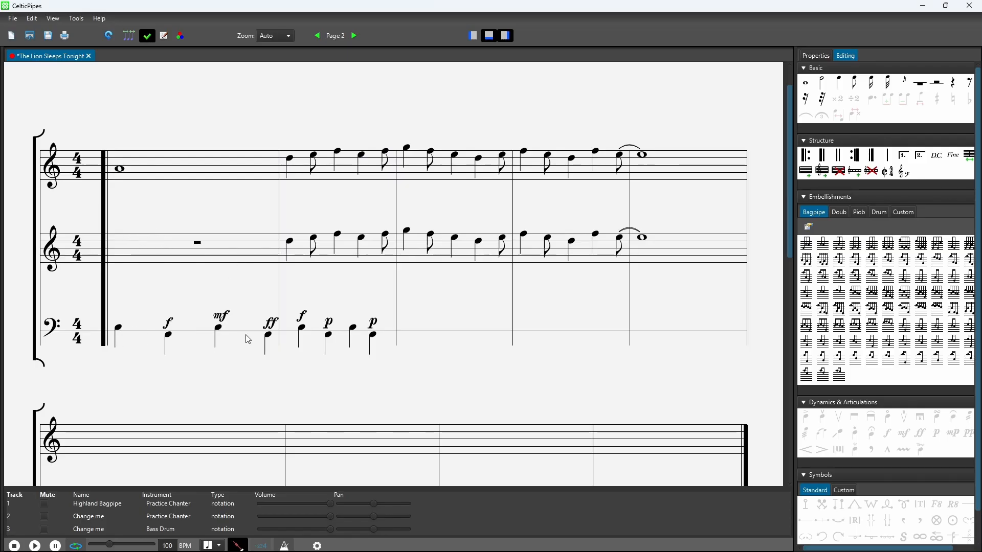
Step: Copy the bass drum part's second bar on page 2, including its dynamics, into the third bar
left_click_drag(287, 296, 390, 376)
left_click(390, 376)
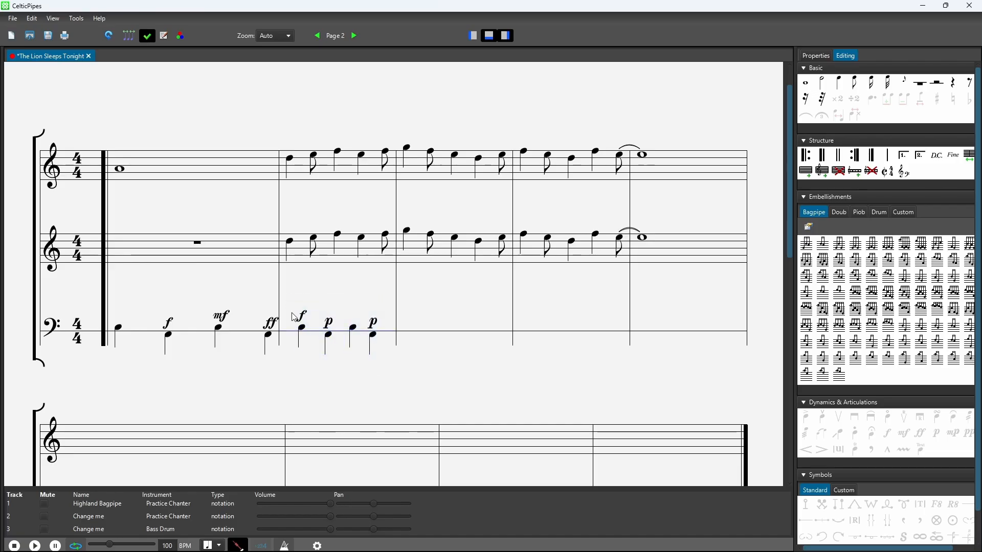
right_click(330, 334)
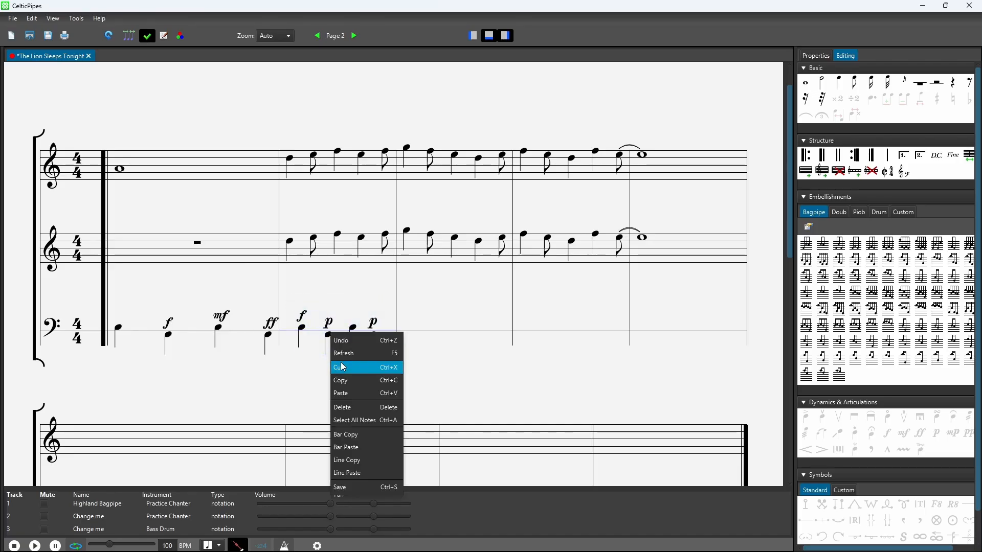
left_click(360, 435)
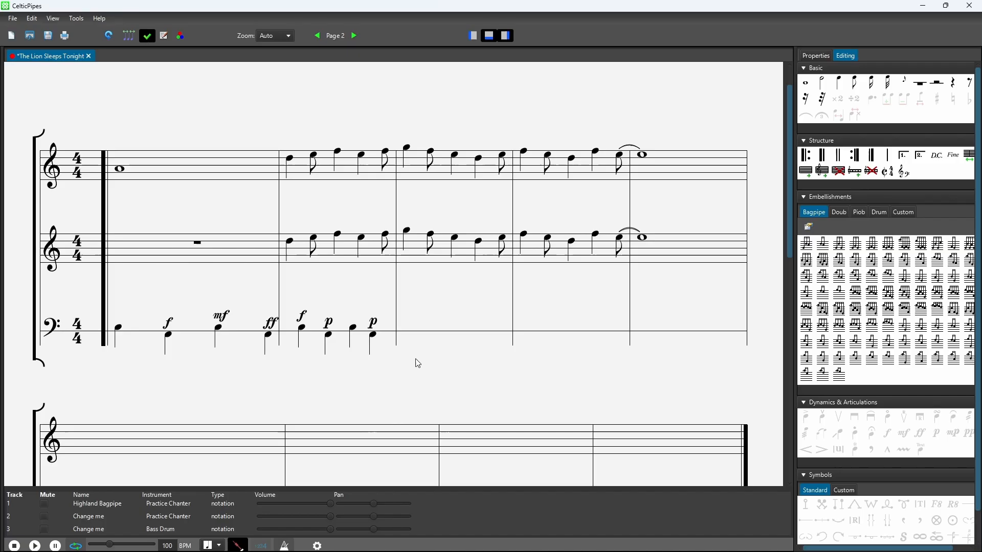
right_click(439, 332)
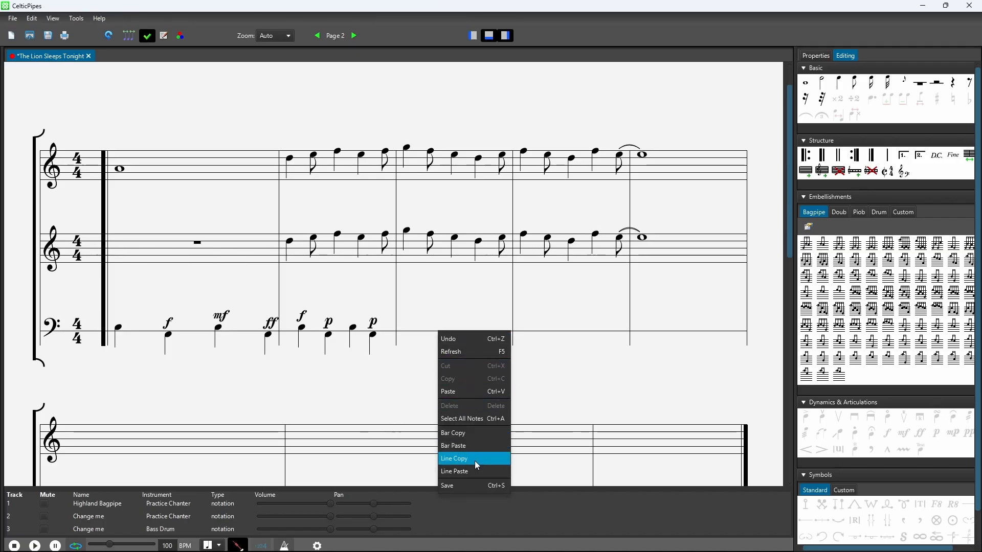
left_click(486, 446)
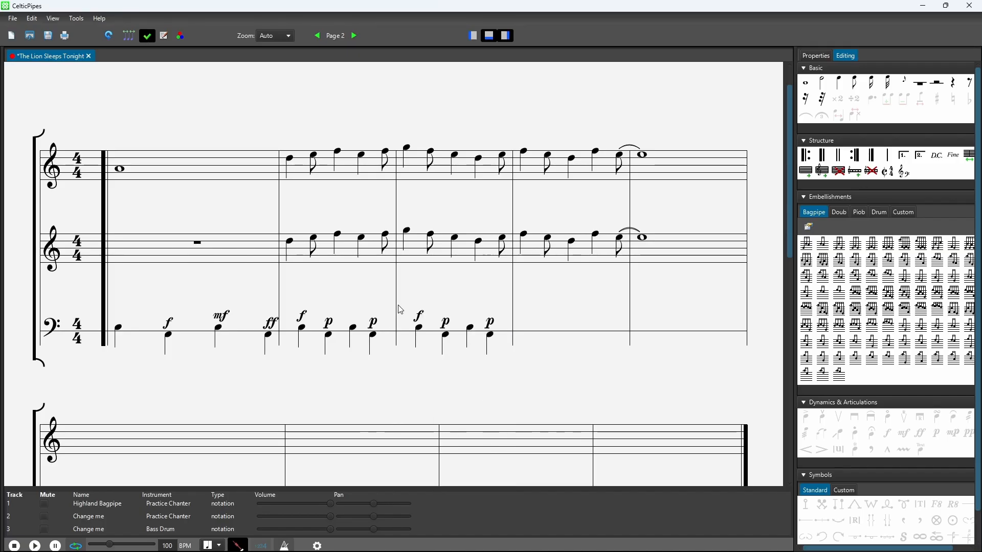
Step: Copy the bass drum's four third-bar notes into the fourth and fifth bars and even out the note spacing
left_click_drag(400, 310, 509, 392)
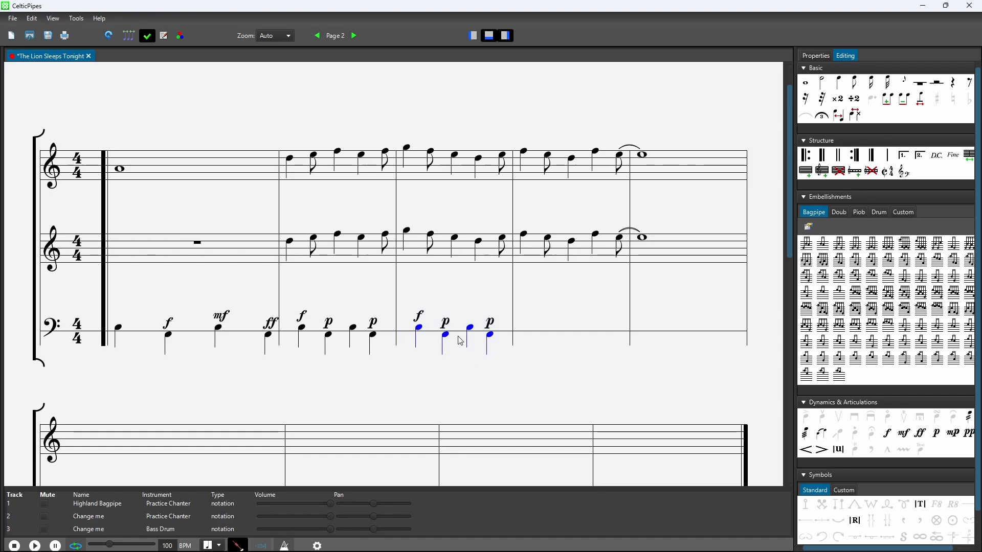
right_click(459, 340)
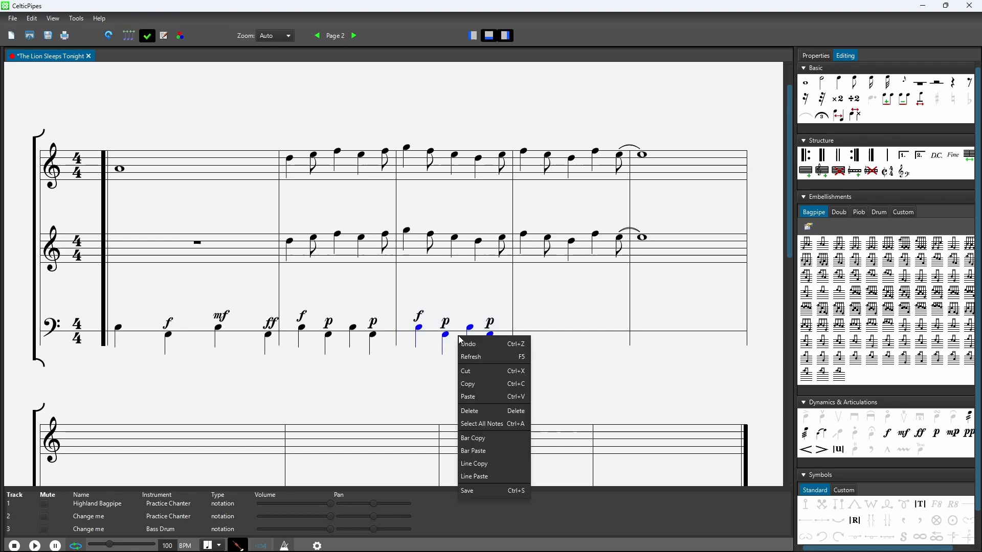
left_click(480, 385)
left_click(557, 332)
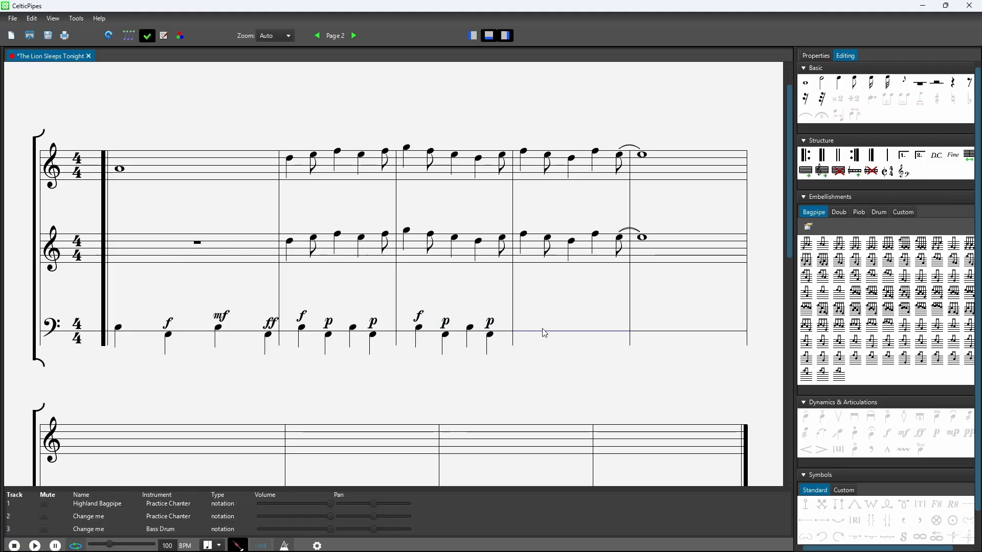
key("ctrl+v")
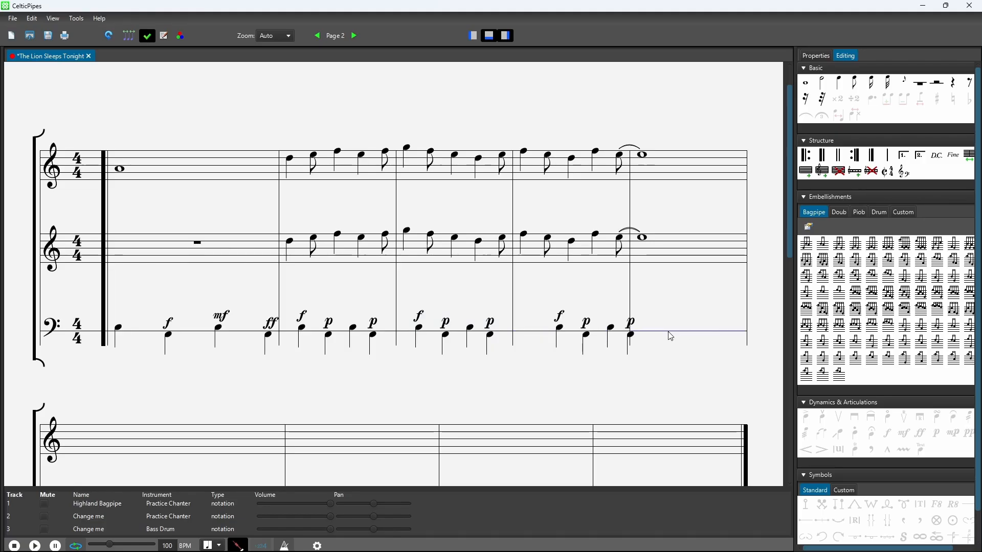
key("ctrl+v")
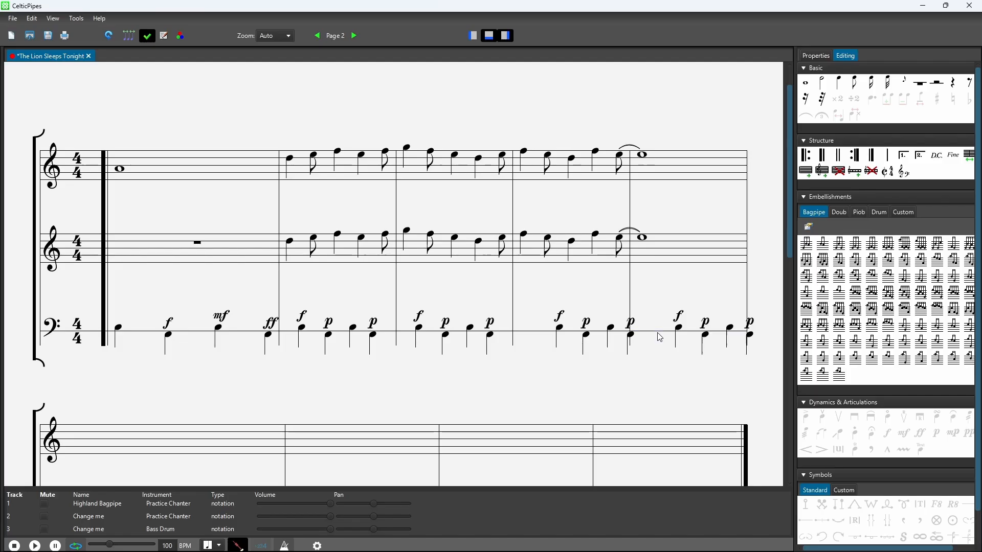
left_click(129, 37)
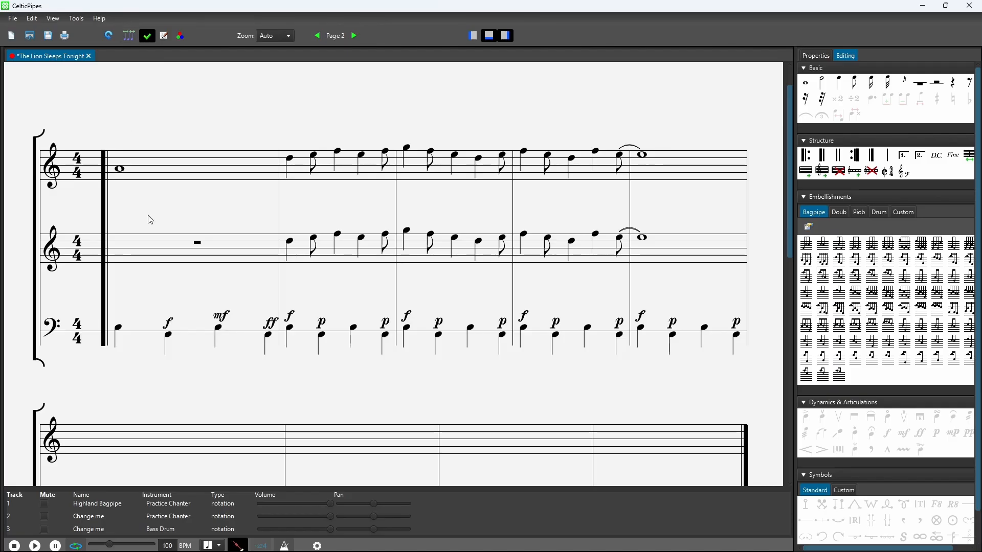
Step: Play back the score starting from the bass drum's first note on page 2
left_click(114, 332)
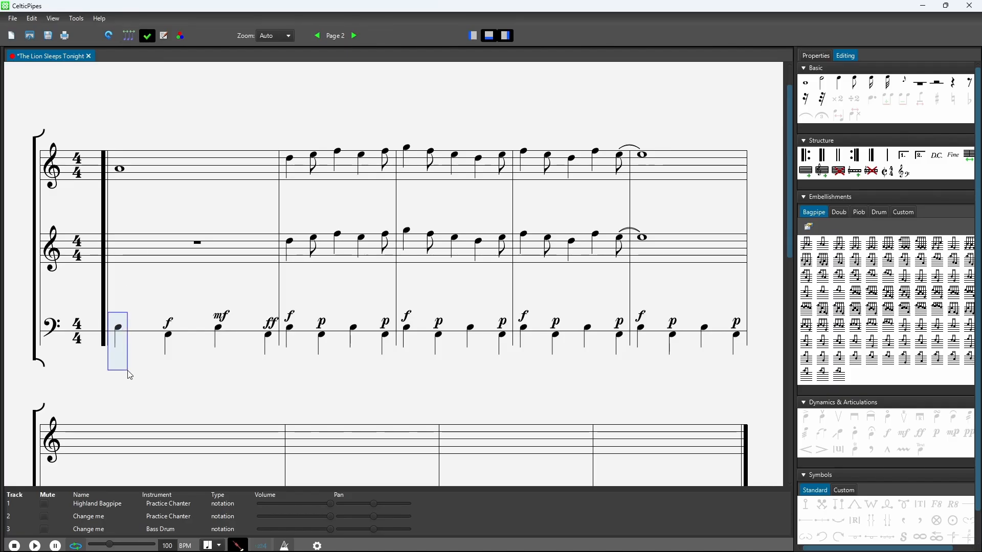
left_click(119, 332)
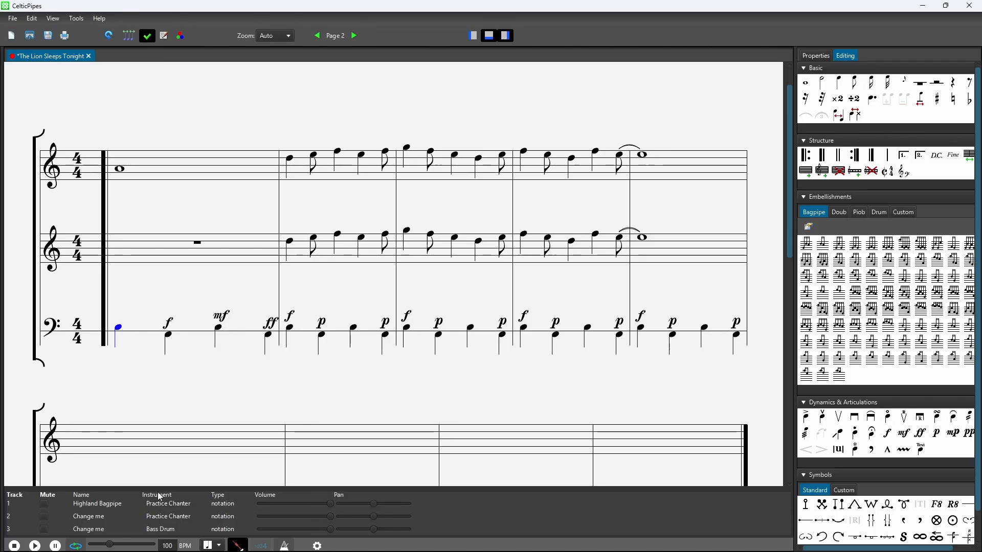
left_click(35, 547)
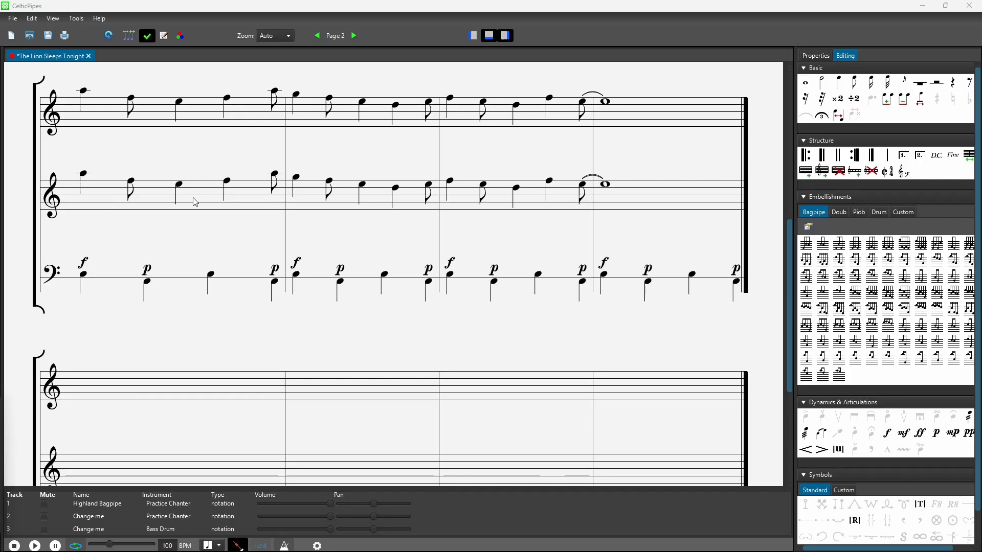
Step: Enclose the third line of page 2 in start-repeat and end-repeat barlines
left_click(805, 154)
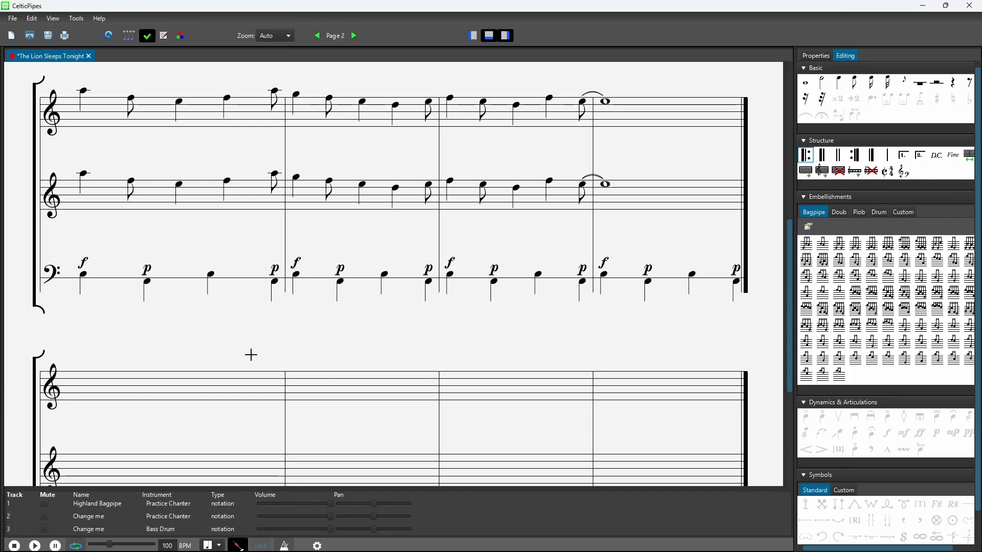
left_click(71, 430)
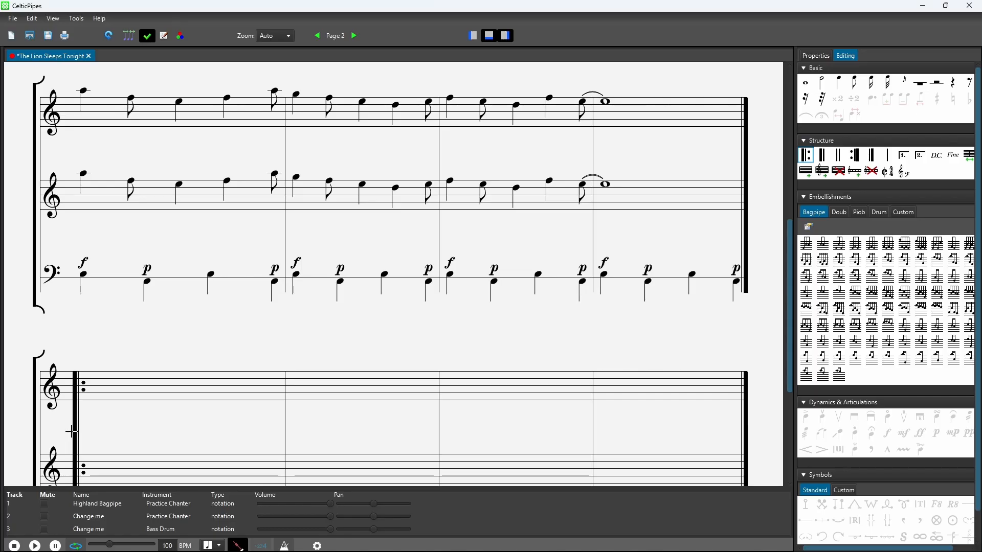
left_click(855, 156)
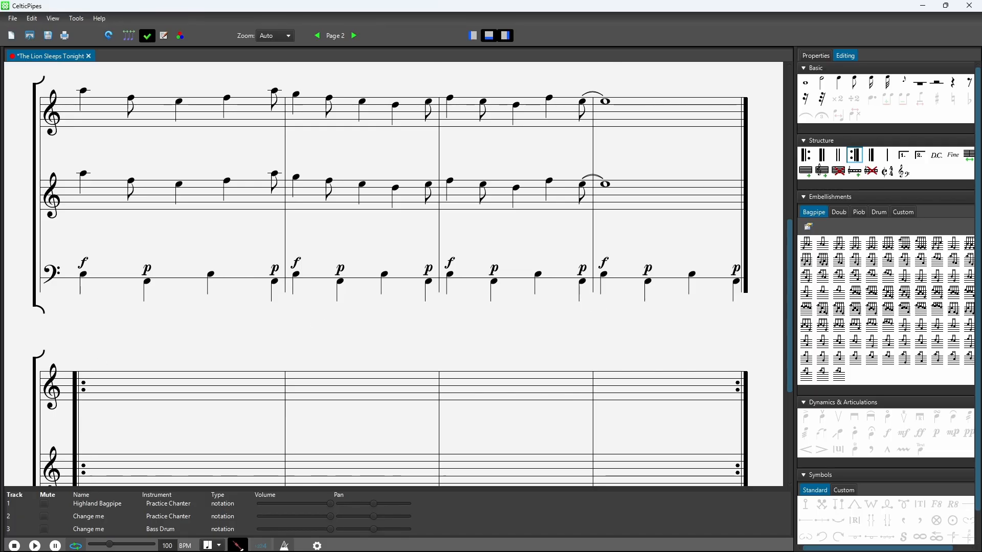
Step: Play back the repeated third line of page 2, including the melody, second part and bass drum, and stop playback
left_click(35, 545)
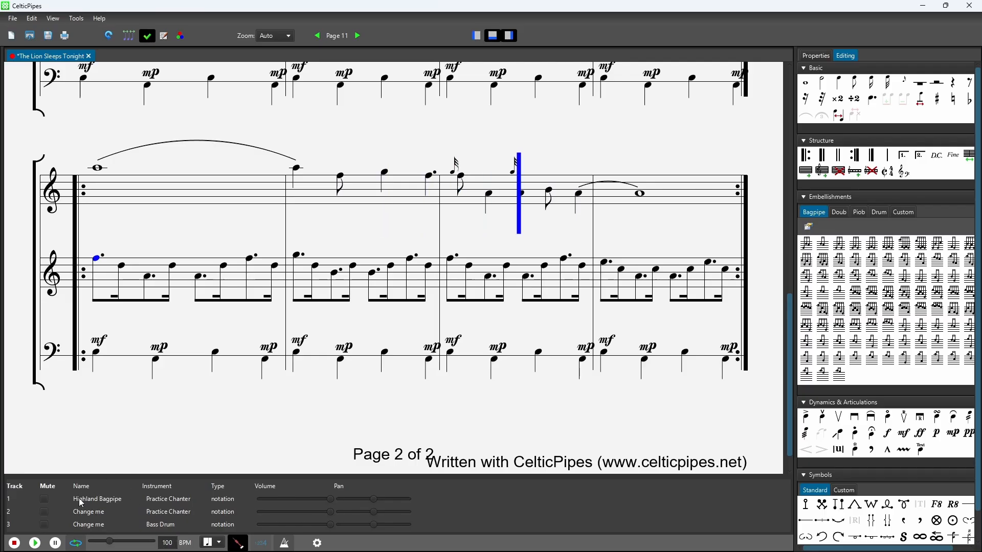
left_click(15, 544)
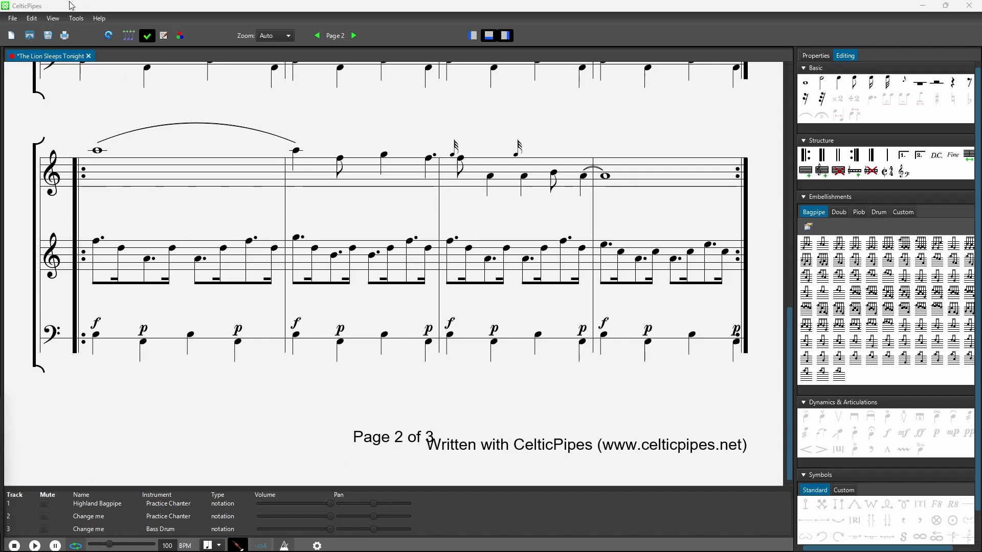
Step: Replace the footer's right-hand text with "Adapted for Bagpipes by putting it against a wall and throwing a bunch of notes at it."
left_click(77, 20)
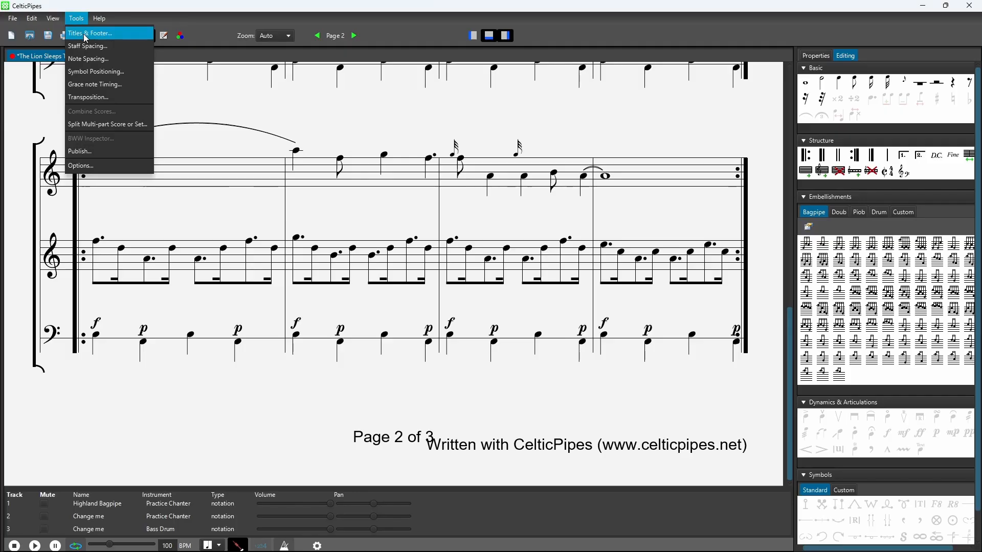
left_click(86, 34)
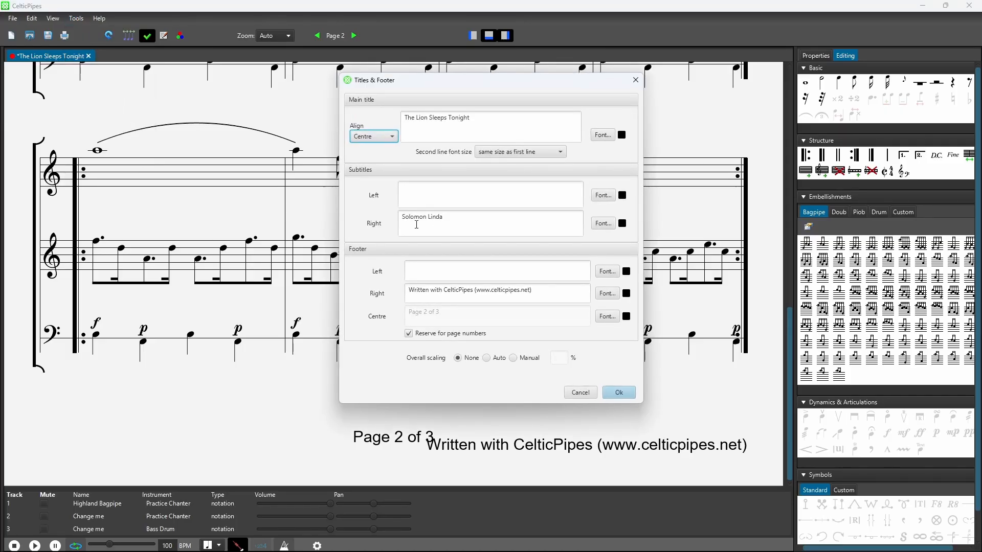
left_click(557, 288)
left_click_drag(533, 291, 408, 291)
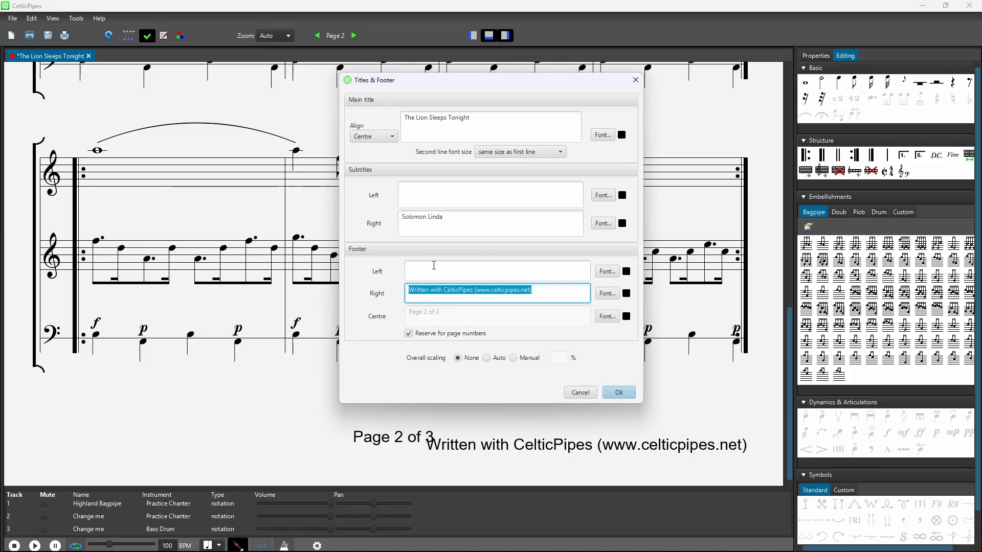
key("ctrl+v")
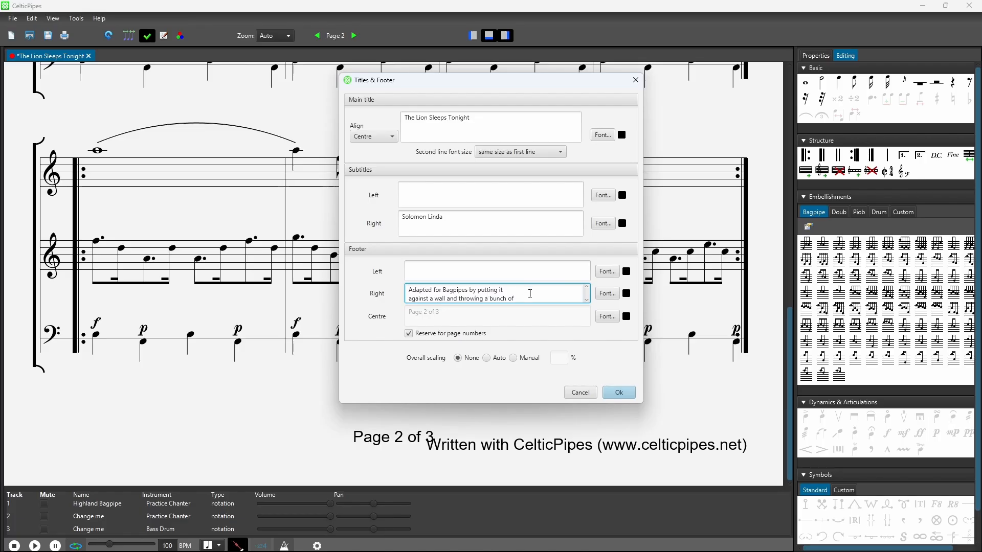
left_click(618, 392)
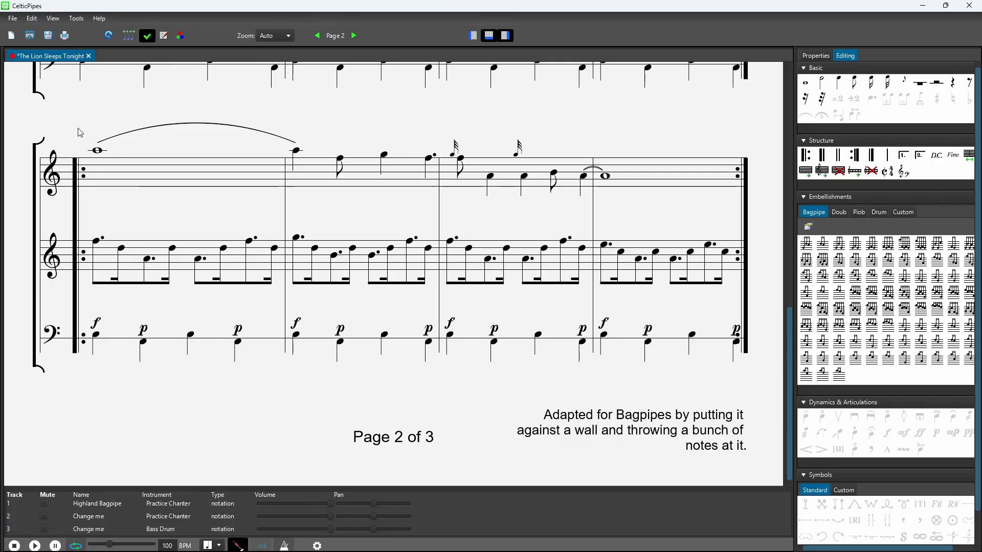
Step: Copy the first bagpipe part's third line on page 2 and paste it into the empty upper staff on page 3
left_click_drag(81, 133, 667, 217)
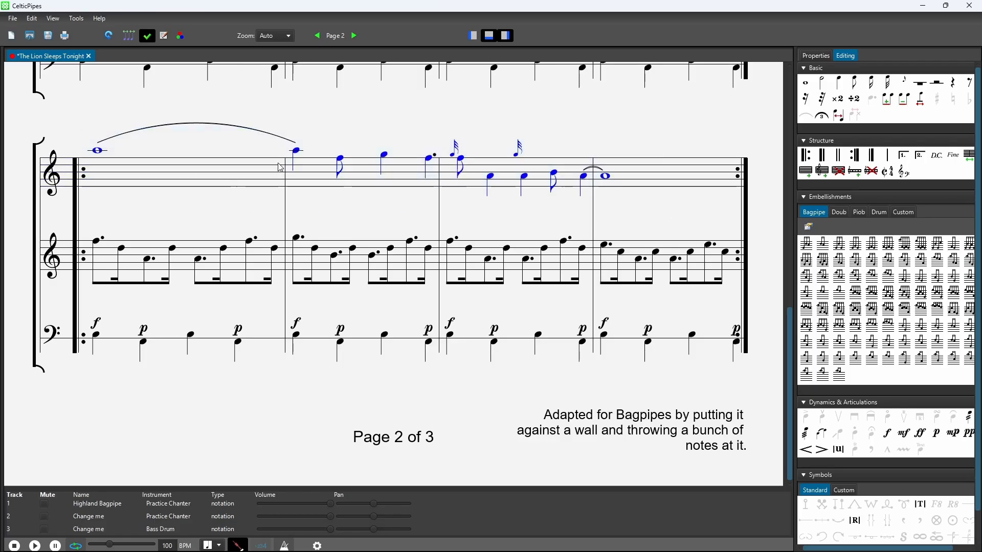
right_click(270, 169)
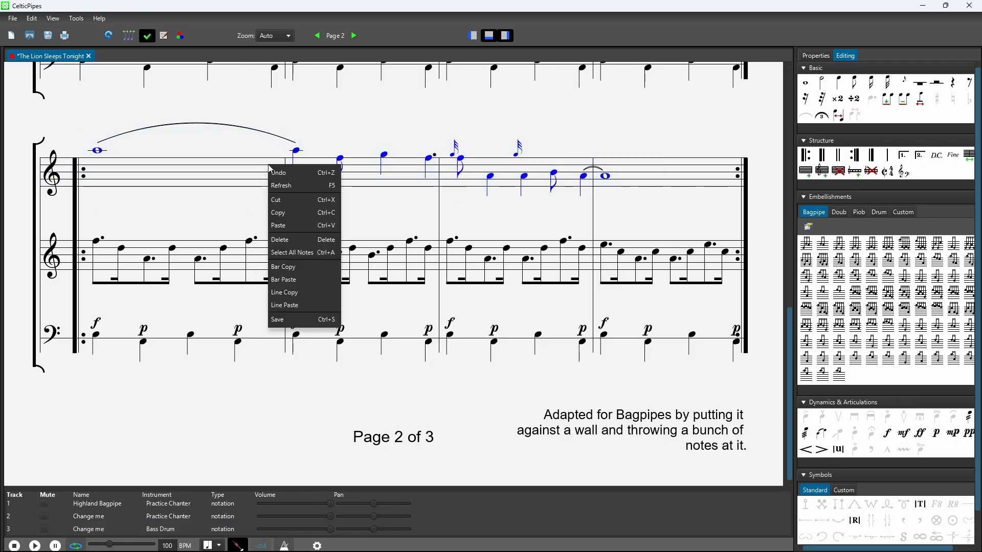
left_click(303, 293)
left_click(353, 36)
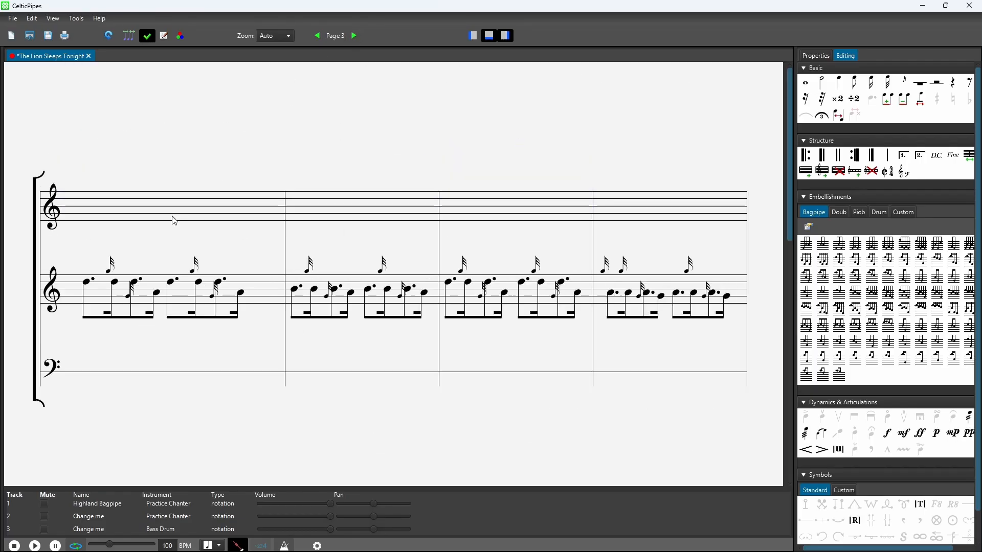
right_click(117, 215)
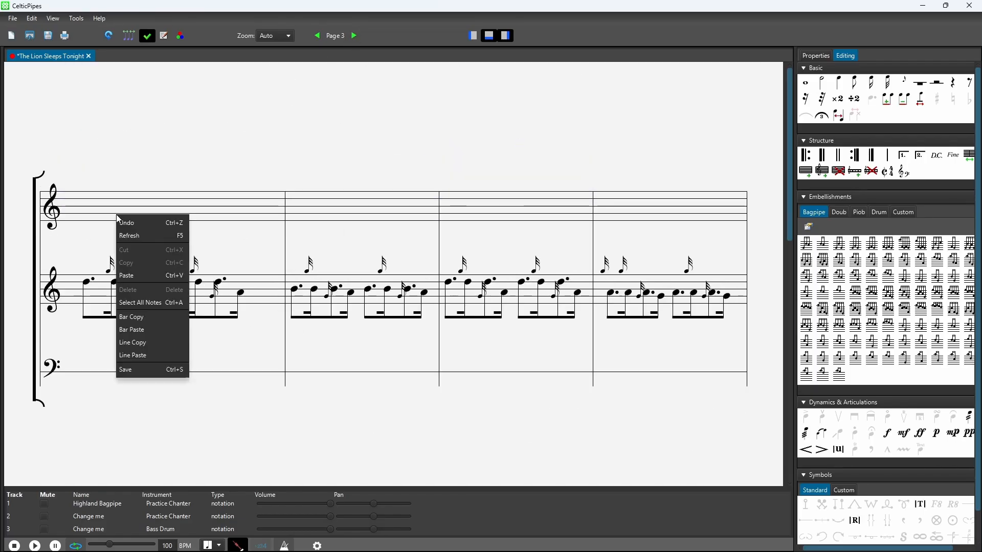
left_click(150, 355)
Step: Copy the bass drum's third line on page 2, including its dynamics, and paste it into the bass drum staff on page 3
left_click(317, 36)
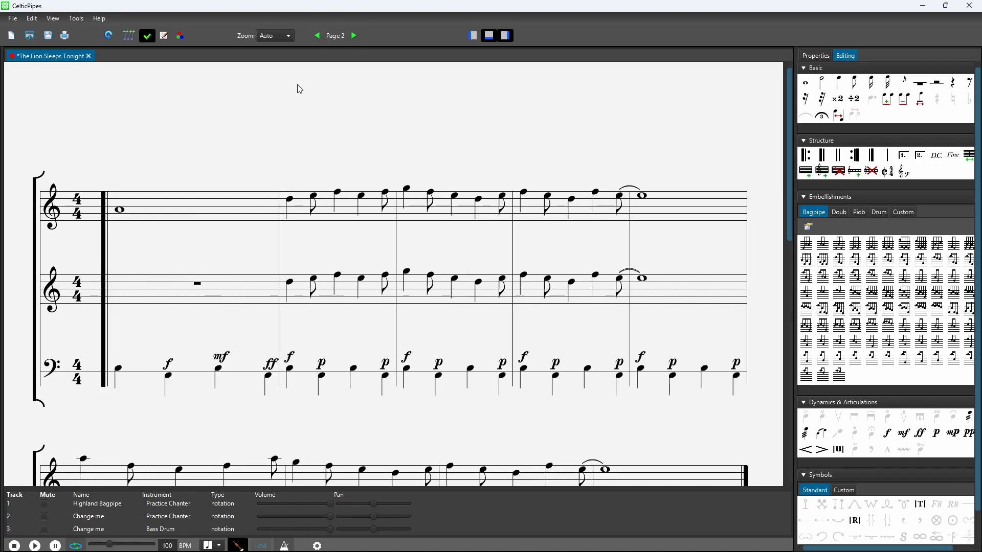
scroll(151, 398, "down", 10)
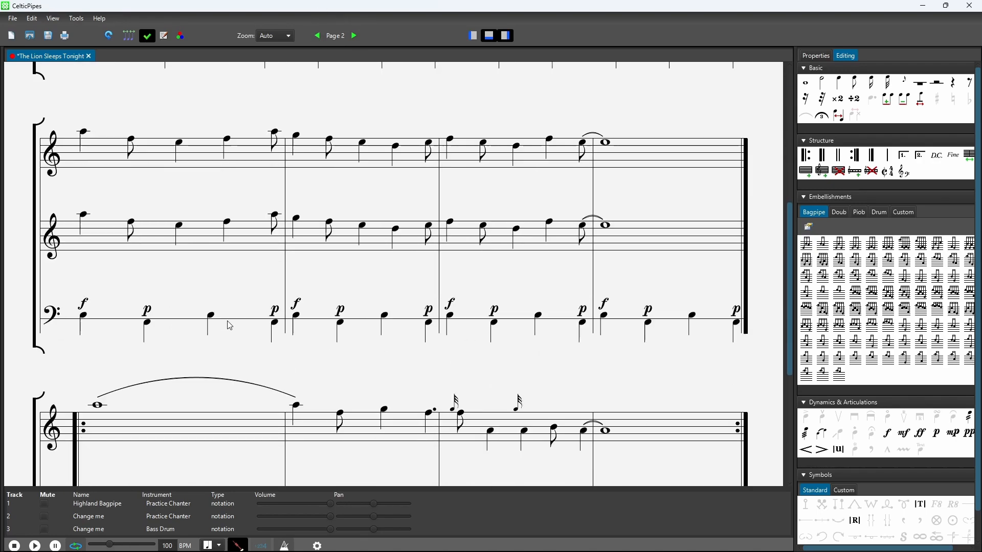
scroll(229, 321, "down", 3)
left_click_drag(75, 304, 779, 389)
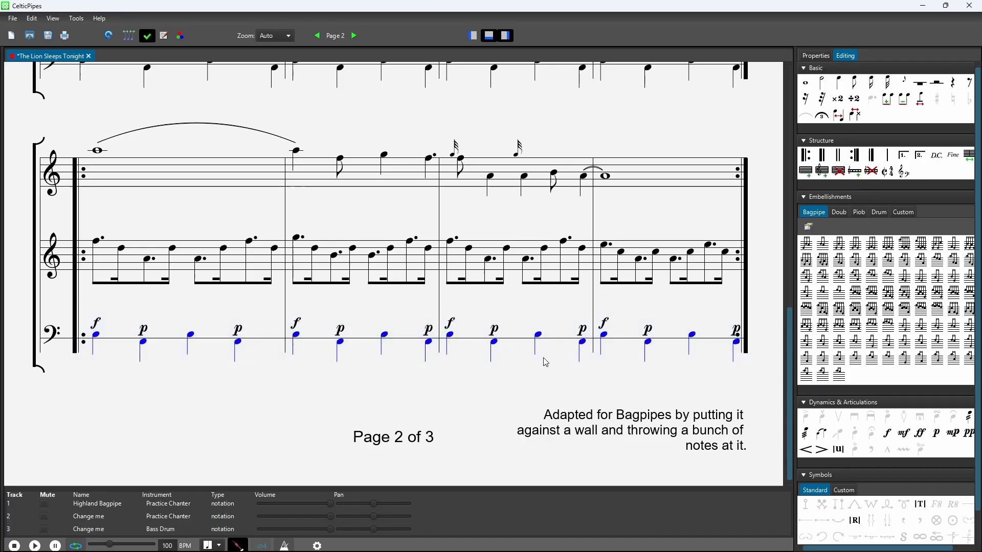
right_click(404, 345)
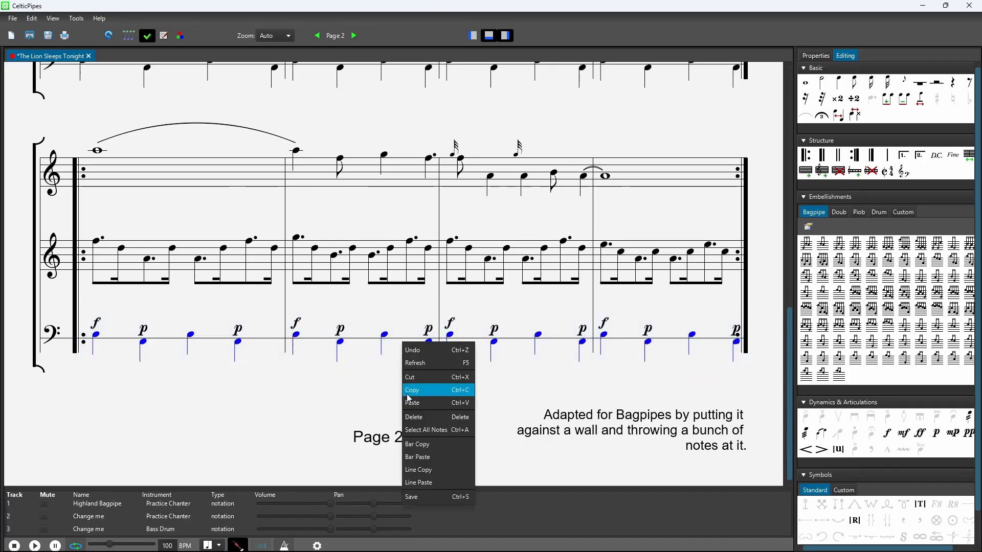
left_click(431, 471)
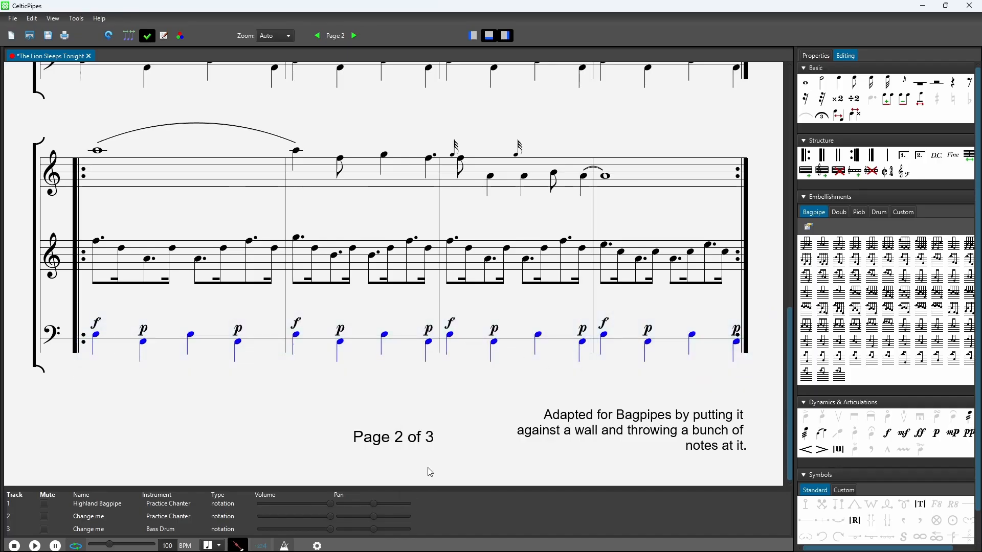
left_click(353, 38)
right_click(146, 377)
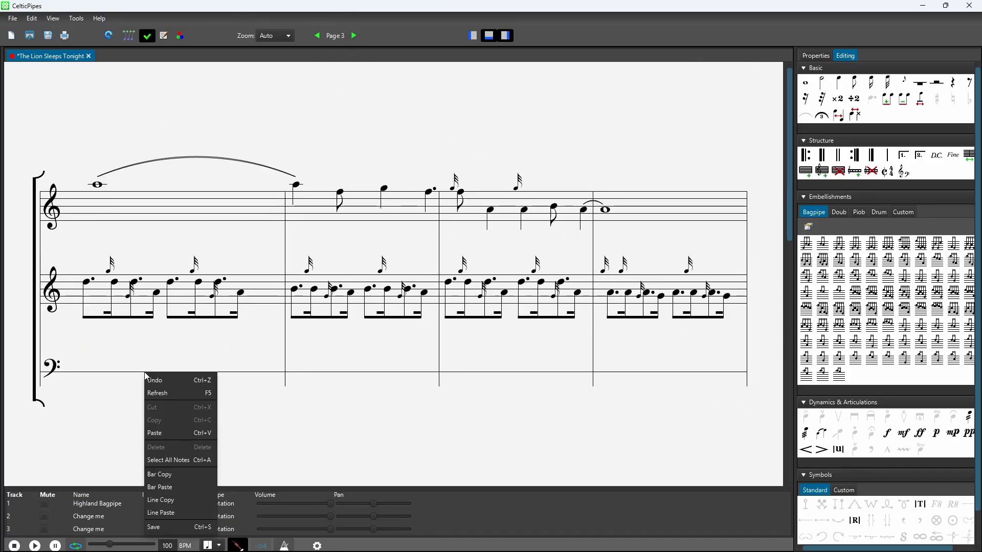
left_click(176, 513)
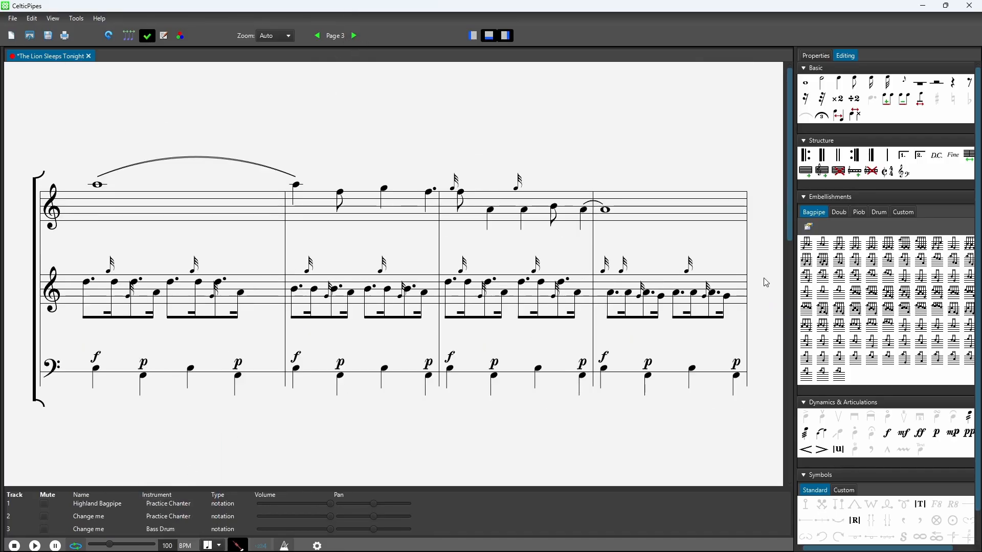
Step: Add start-repeat and end-repeat barlines to the first line of page 3 and even out its note spacing
left_click(806, 155)
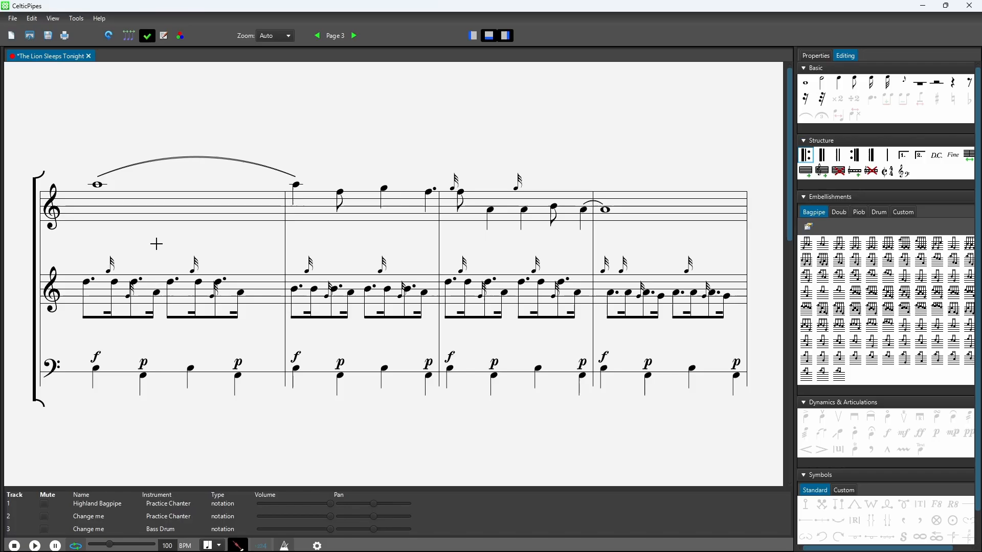
left_click(68, 266)
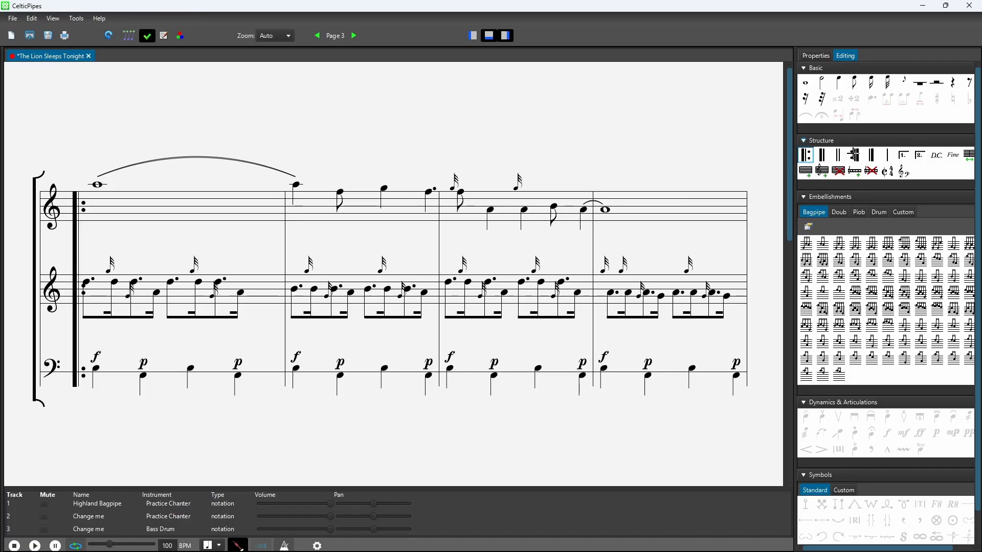
left_click(854, 155)
left_click(745, 271)
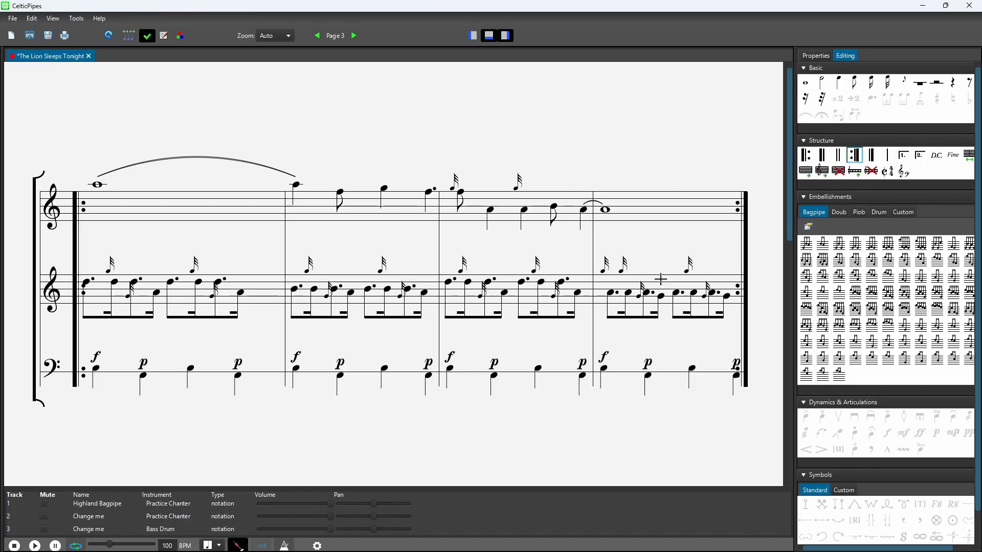
key("Escape")
left_click(131, 36)
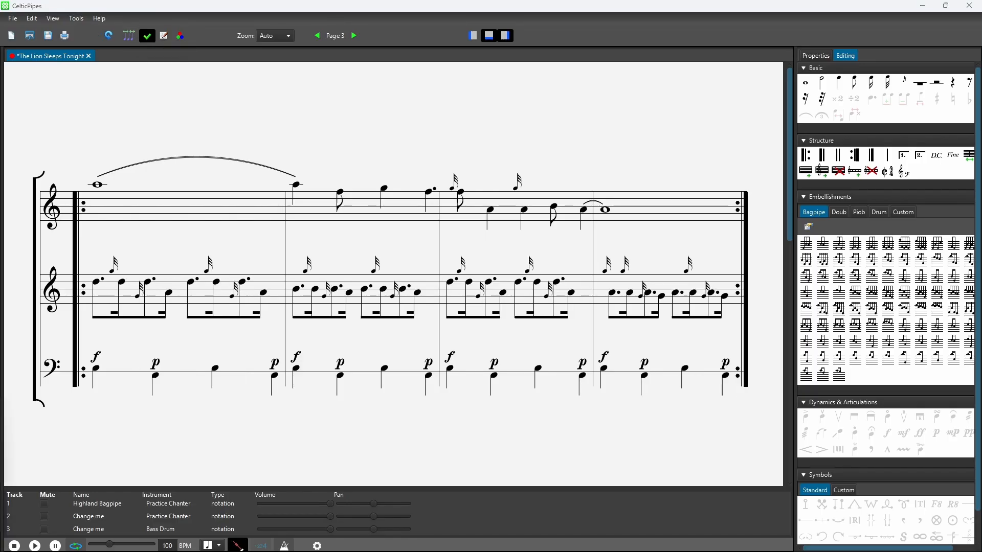
Step: Insert an empty four-bar line for all three parts below the first line of page 3
left_click(853, 174)
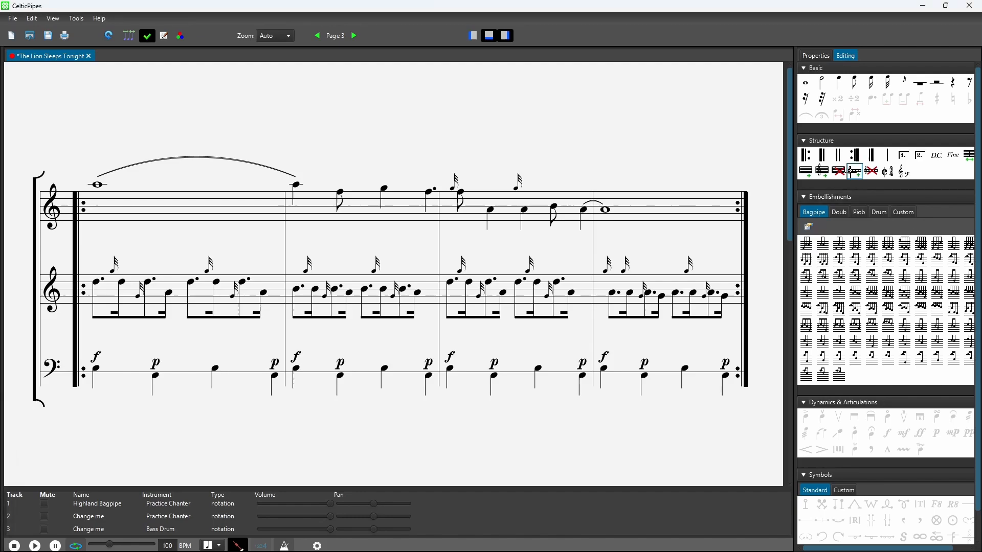
left_click(741, 358)
scroll(741, 358, "down", 5)
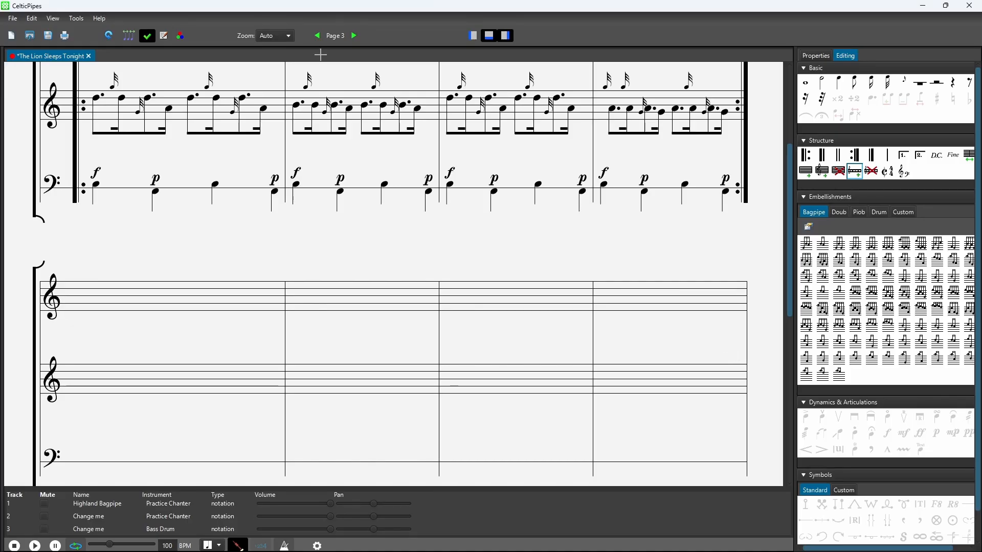
key("Escape")
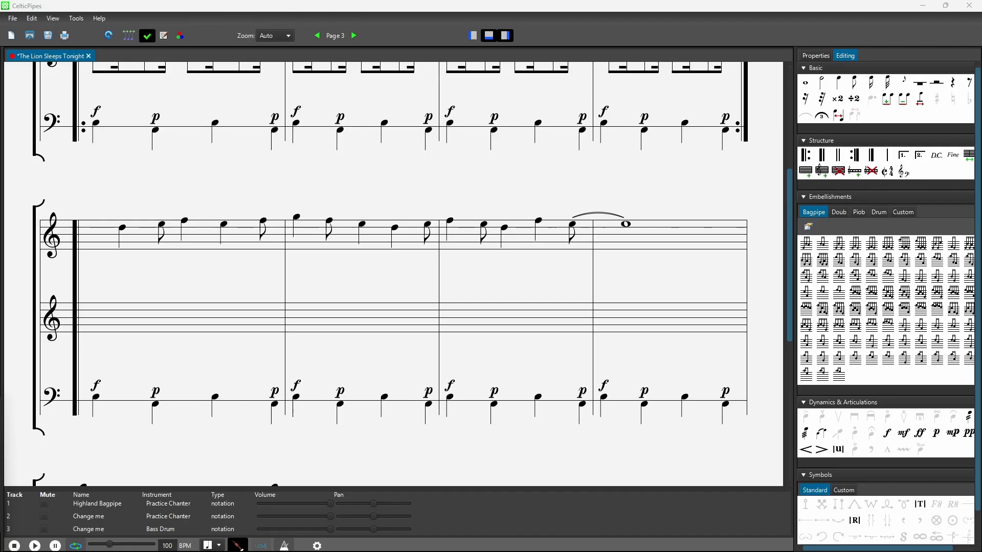
Step: Enter one whole note per bar, B, D, B and A, in the second bagpipe part of page 3's second line
left_click(805, 83)
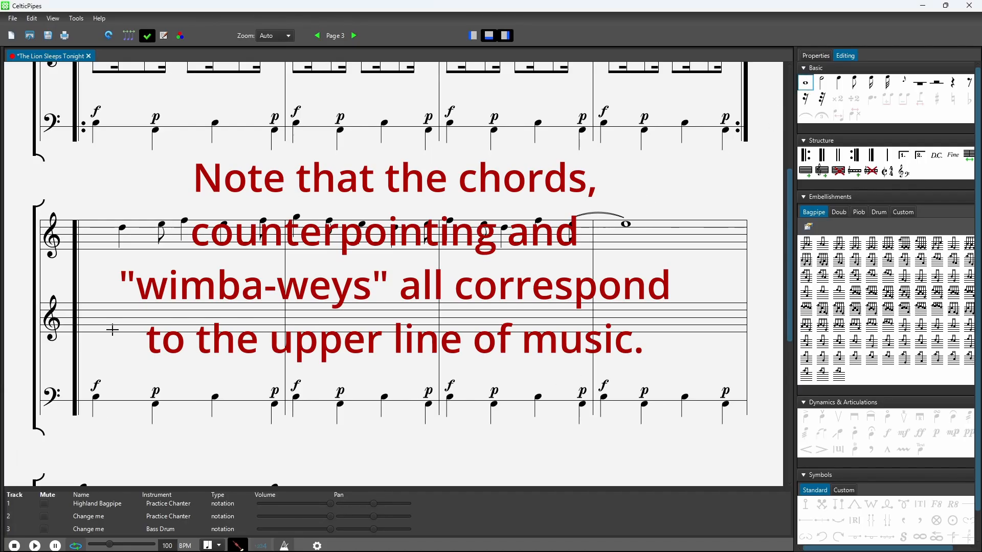
left_click(135, 318)
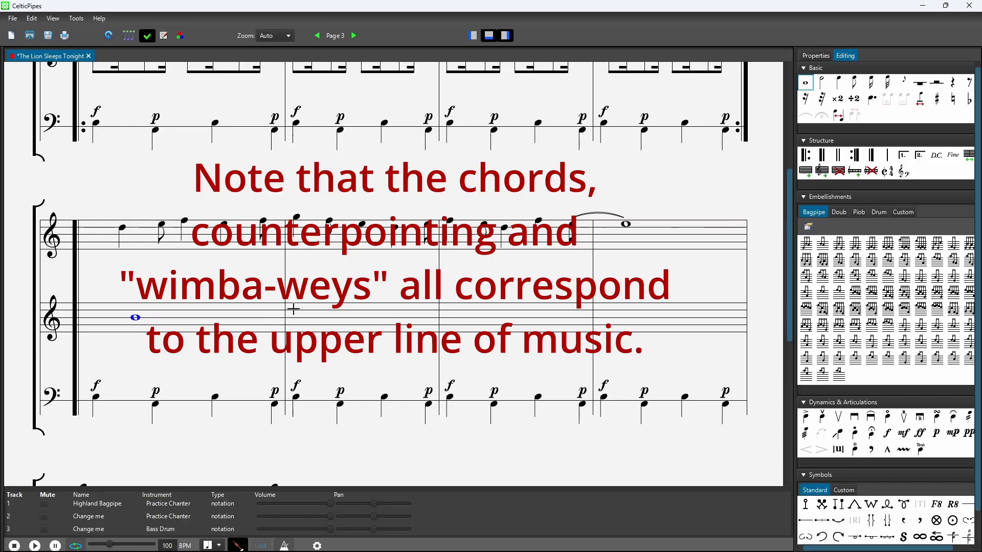
left_click(334, 310)
key("Escape")
Step: Play back page 3's second line starting from the melody's first note
left_click_drag(109, 208, 134, 286)
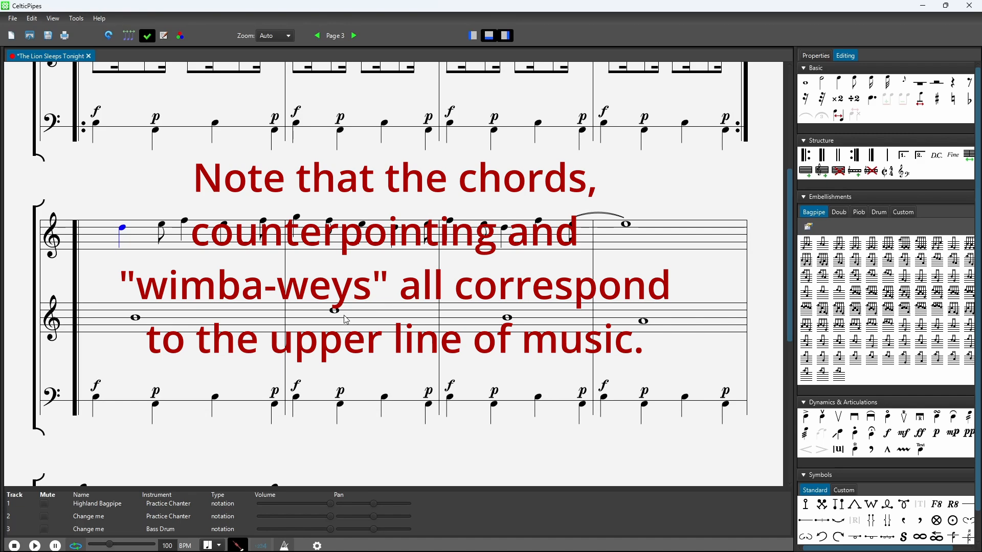
left_click(35, 546)
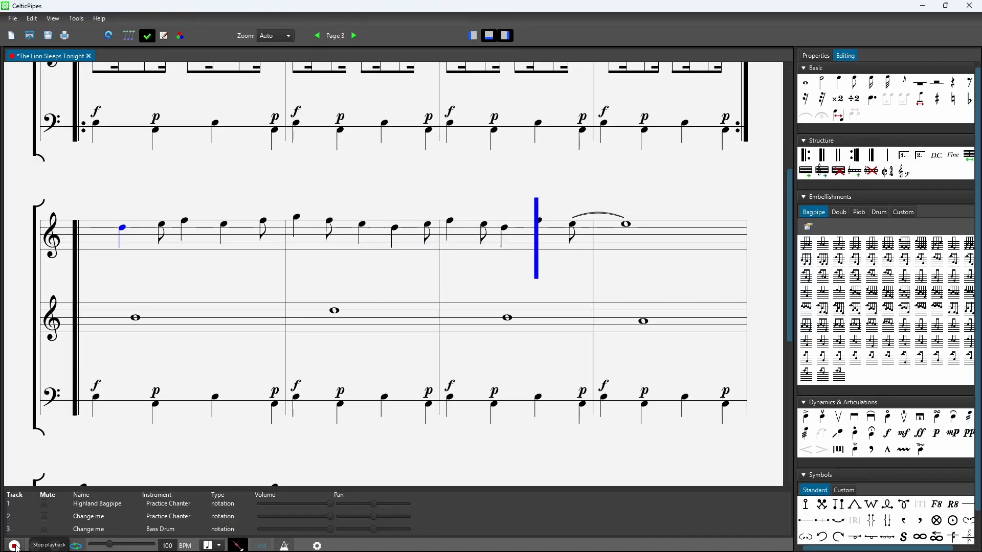
Step: Stop the playback of page 3's second line
left_click(15, 546)
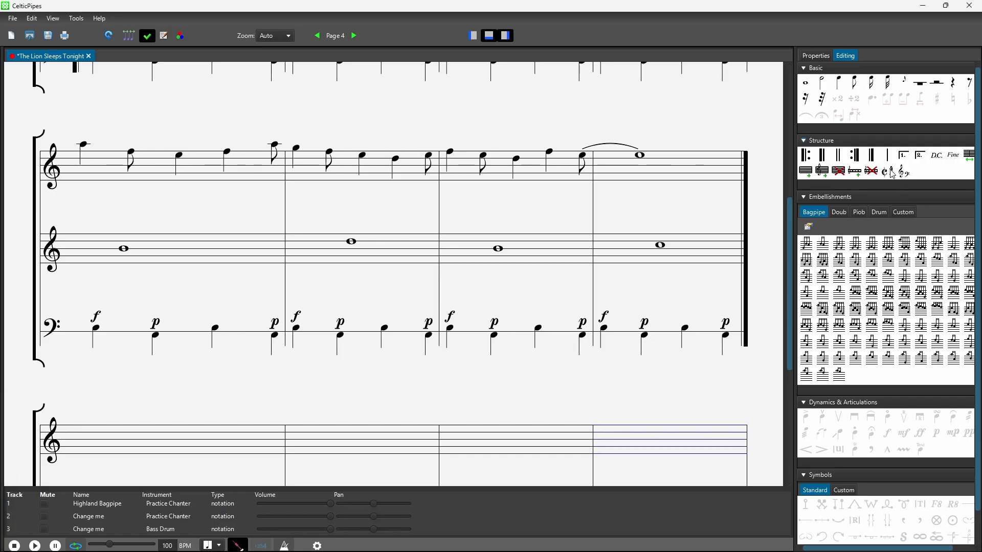
Step: Show a 4/4 time signature at the start of page 4's empty line and paste the copied four-bar melody into its first part
left_click(887, 171)
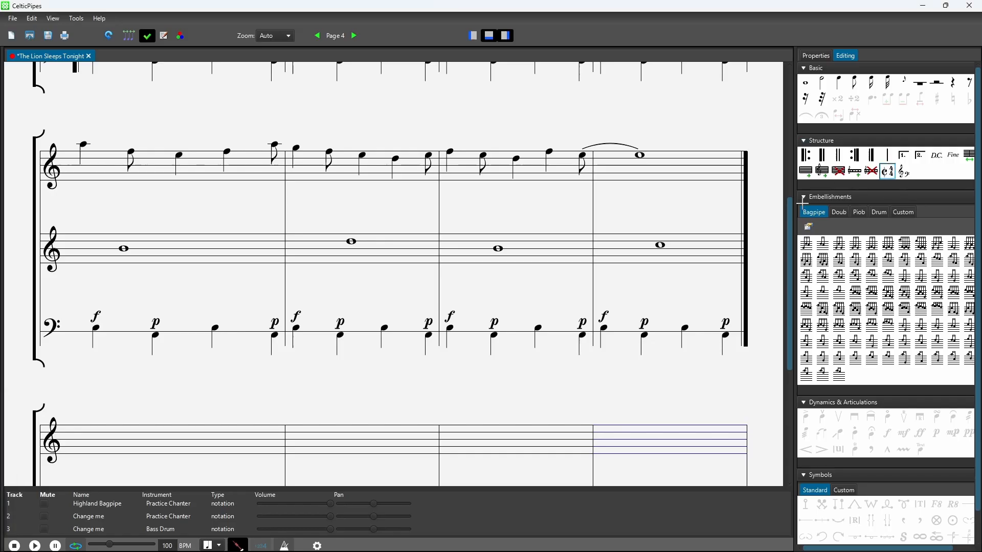
left_click(75, 454)
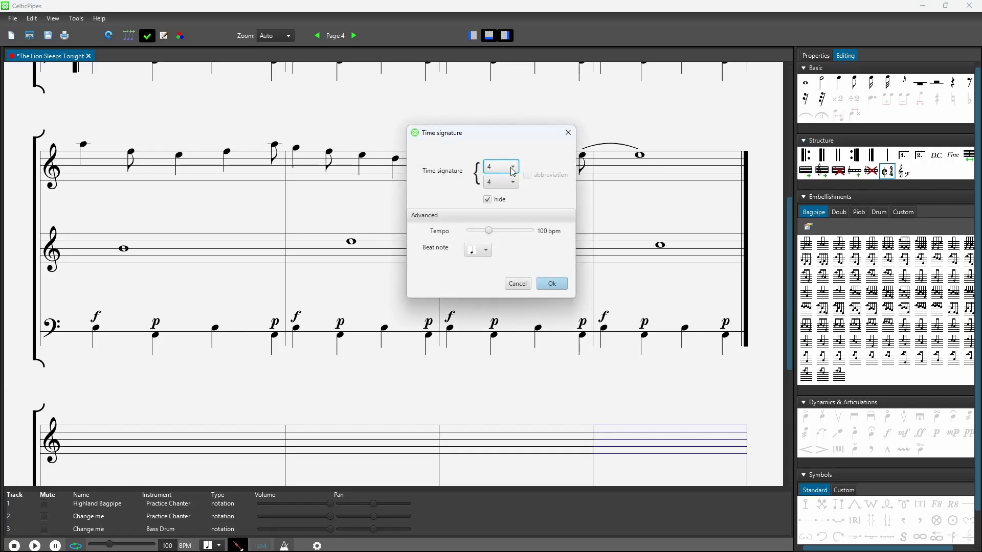
left_click(489, 203)
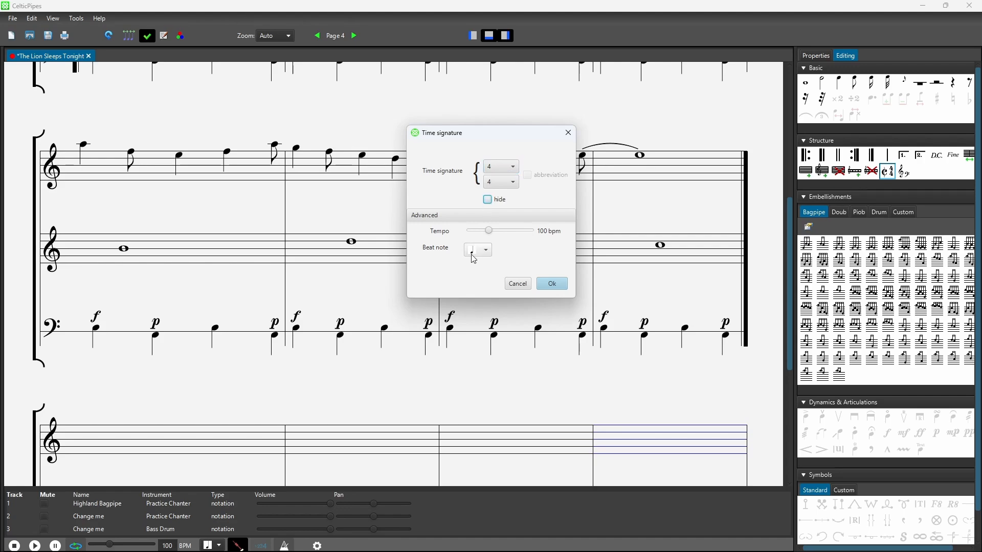
left_click(551, 284)
scroll(551, 283, "down", 2)
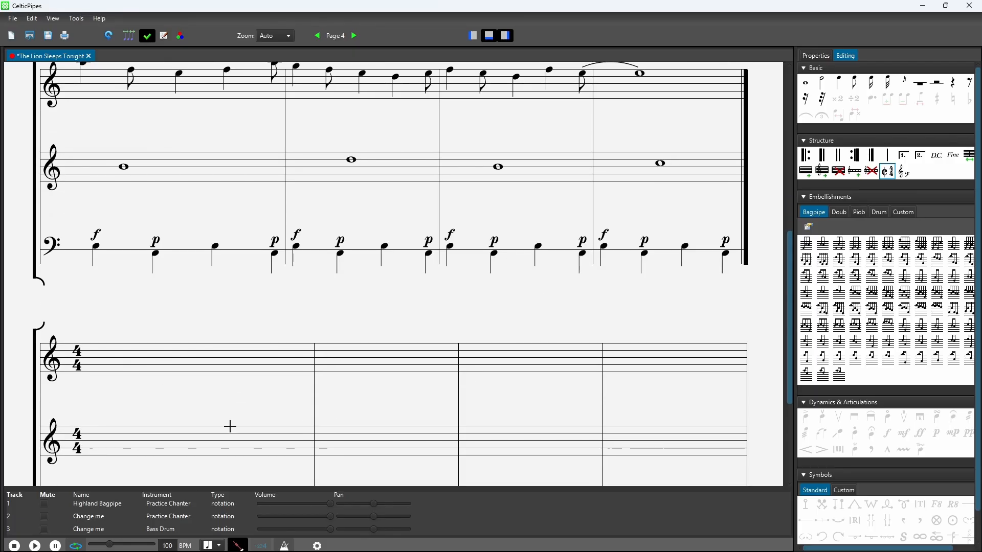
key("ctrl+v")
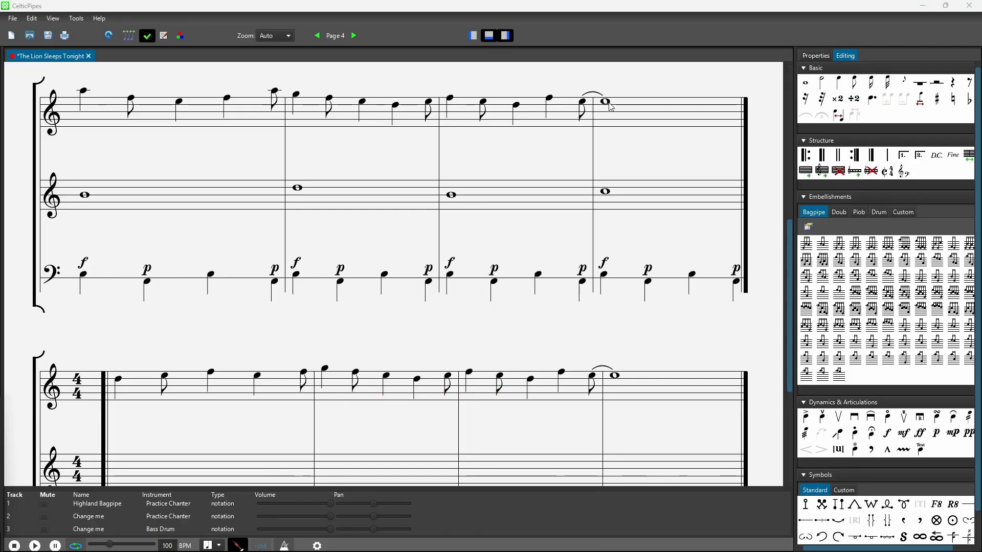
Step: Set a visible 6/4 time signature on the last bar of page 4's upper line and even out the note spacing
left_click(889, 173)
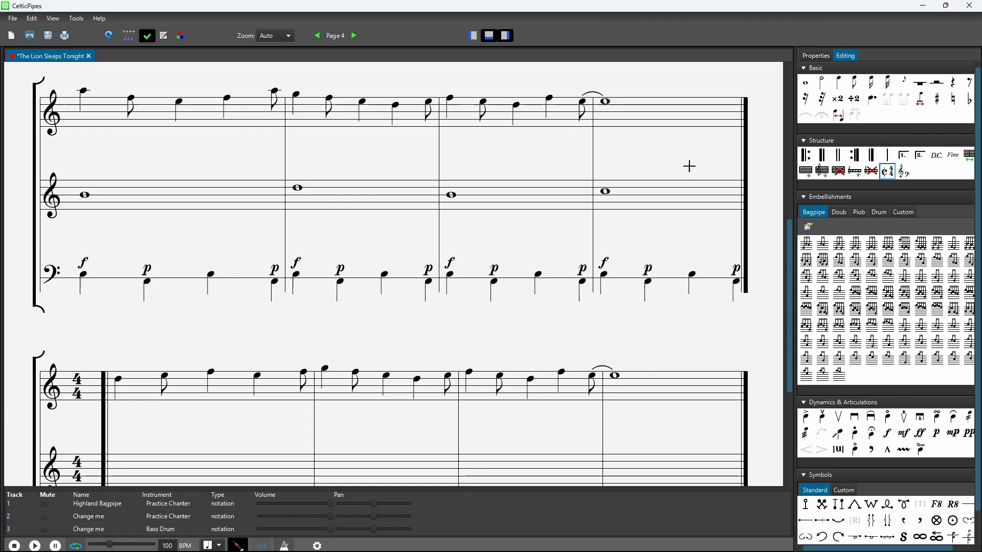
left_click(594, 169)
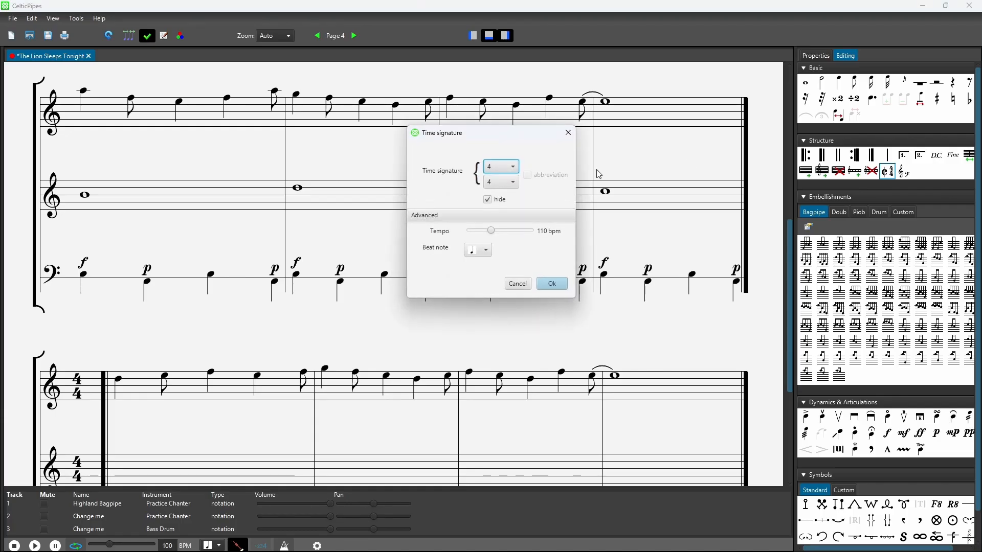
left_click(514, 169)
left_click(494, 235)
left_click(488, 199)
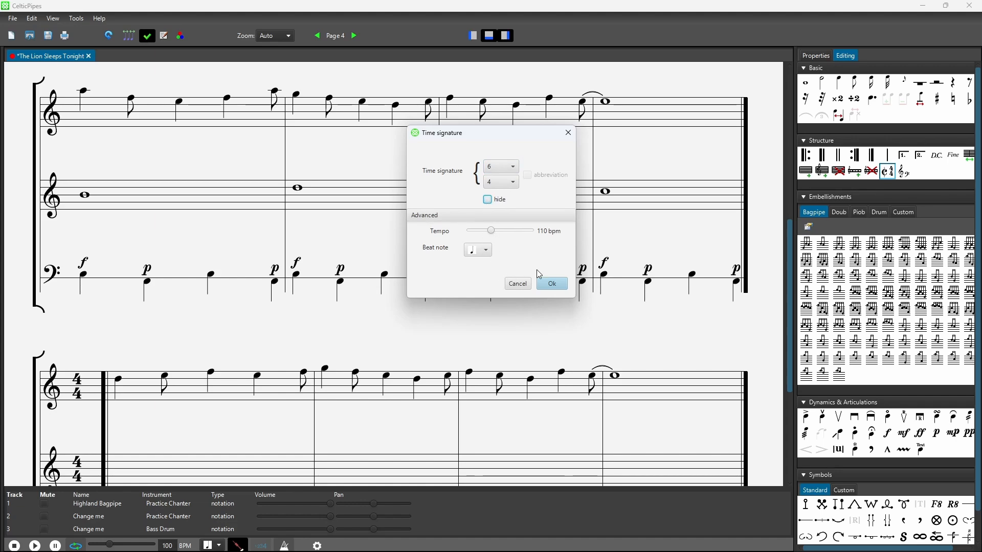
left_click(550, 284)
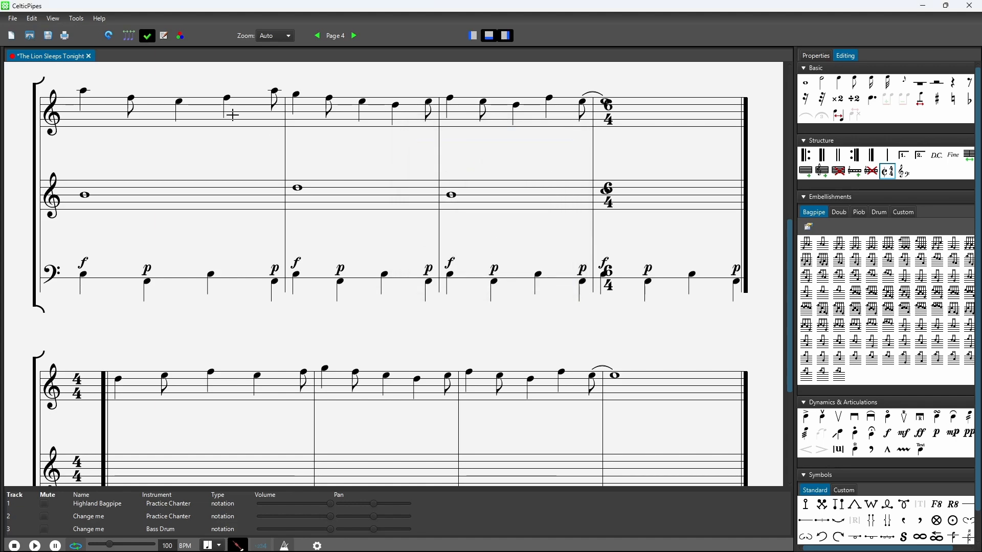
left_click(136, 38)
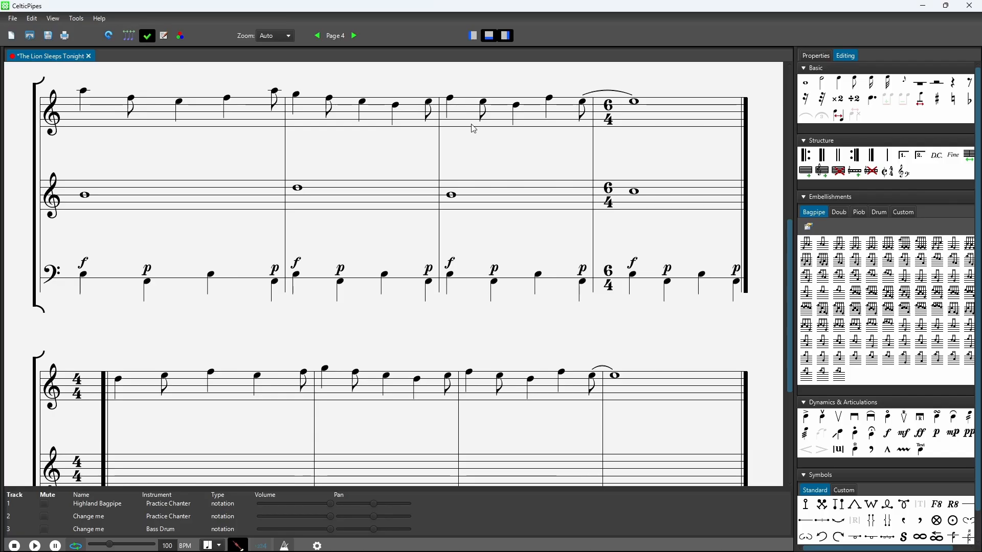
Step: Dot the whole notes of both bagpipe parts in the 6/4 bar and select that bar's bass drum notes
left_click(634, 101)
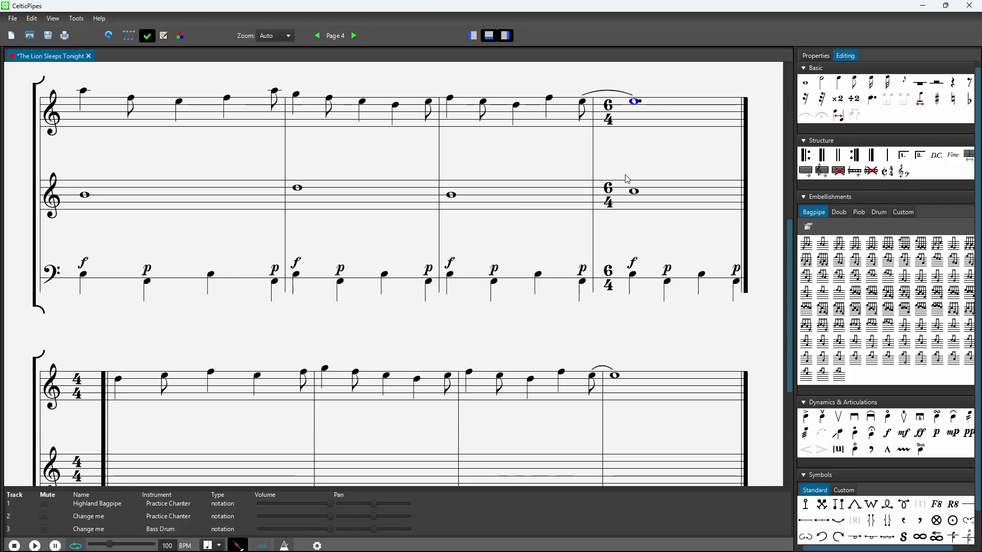
left_click_drag(625, 174, 655, 229)
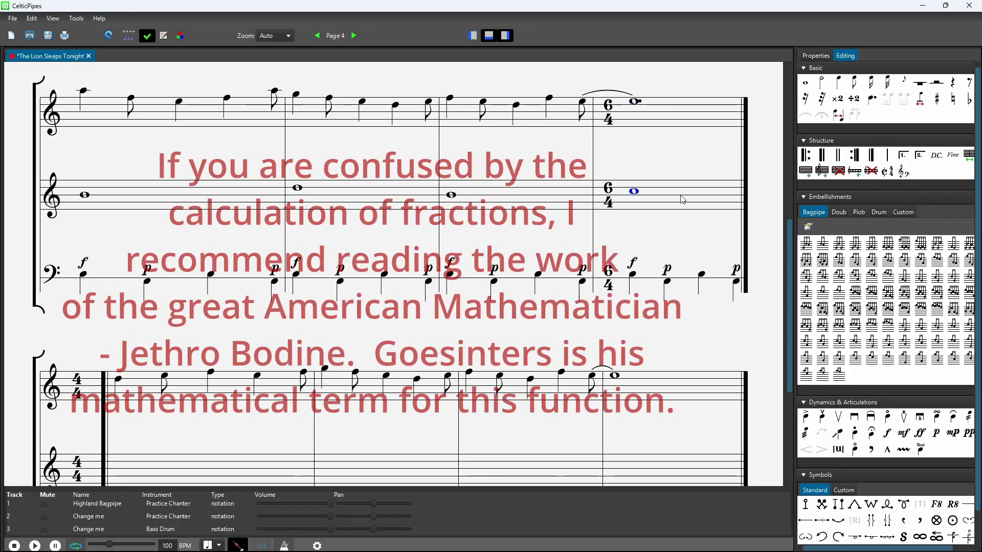
left_click(869, 102)
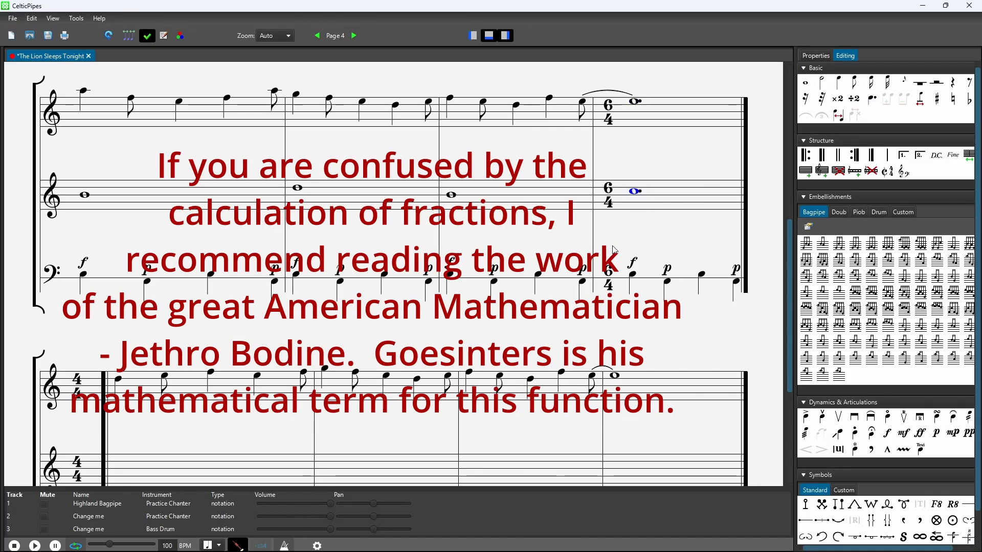
left_click_drag(616, 251, 760, 335)
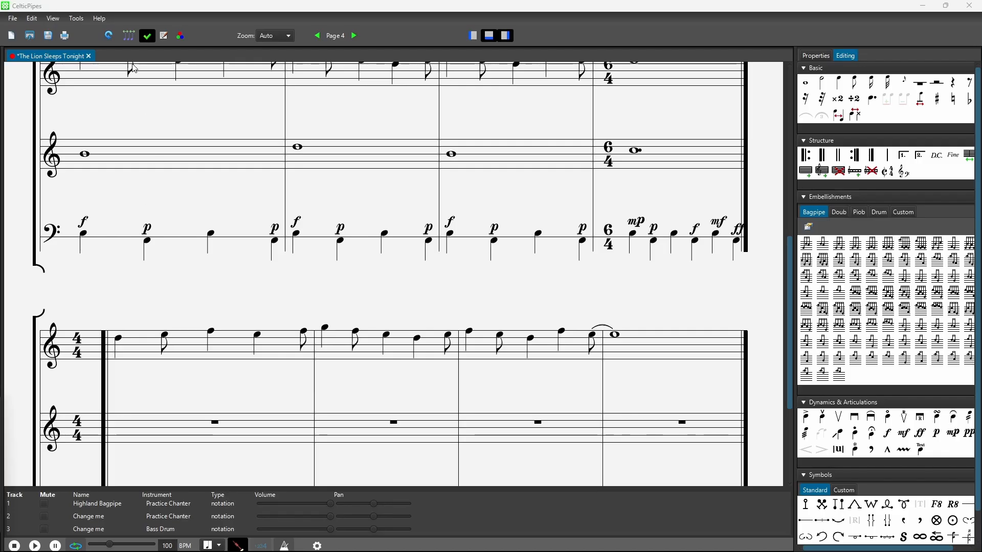
Step: Create an annotation reading "Reprise" above the start of page 4's lower line and open its font settings
left_click(164, 37)
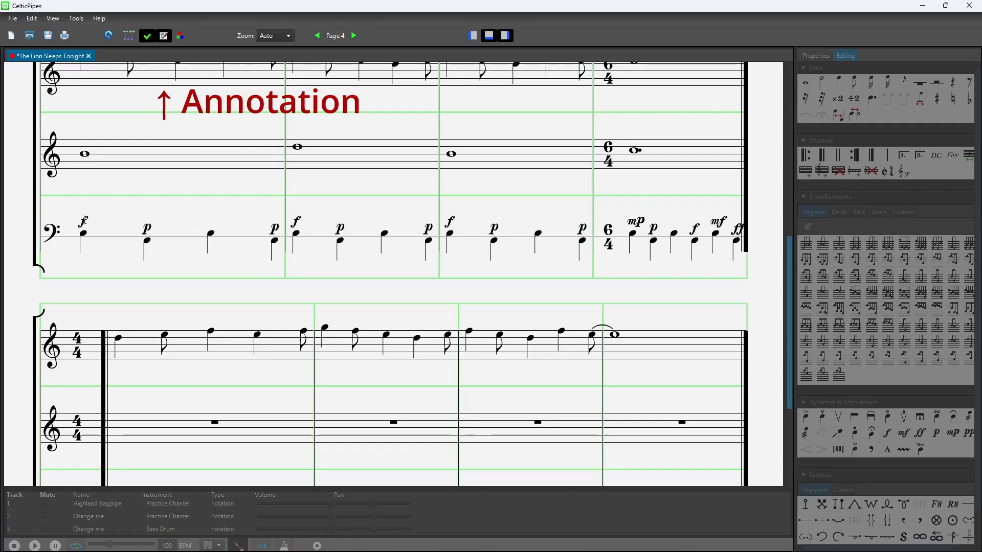
left_click(60, 309)
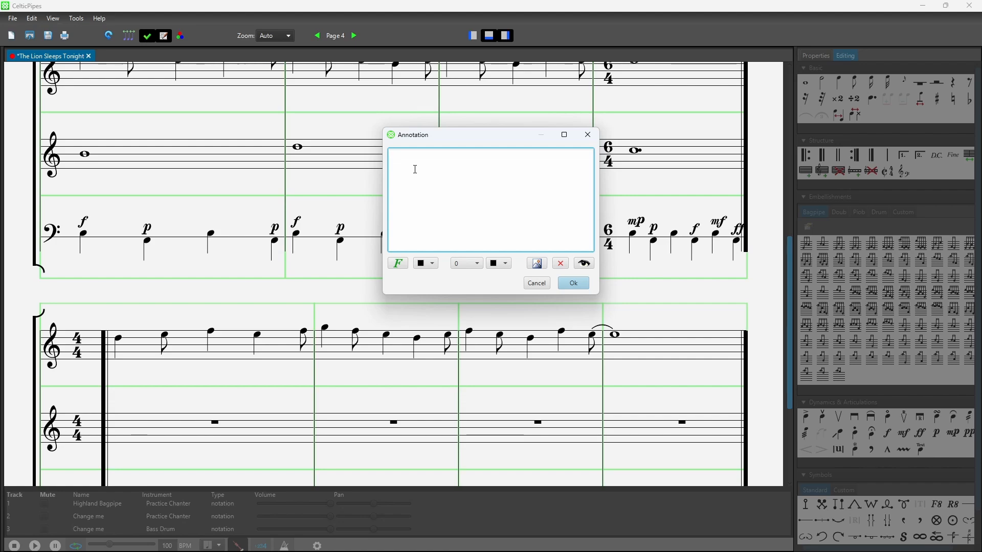
type("Reprise")
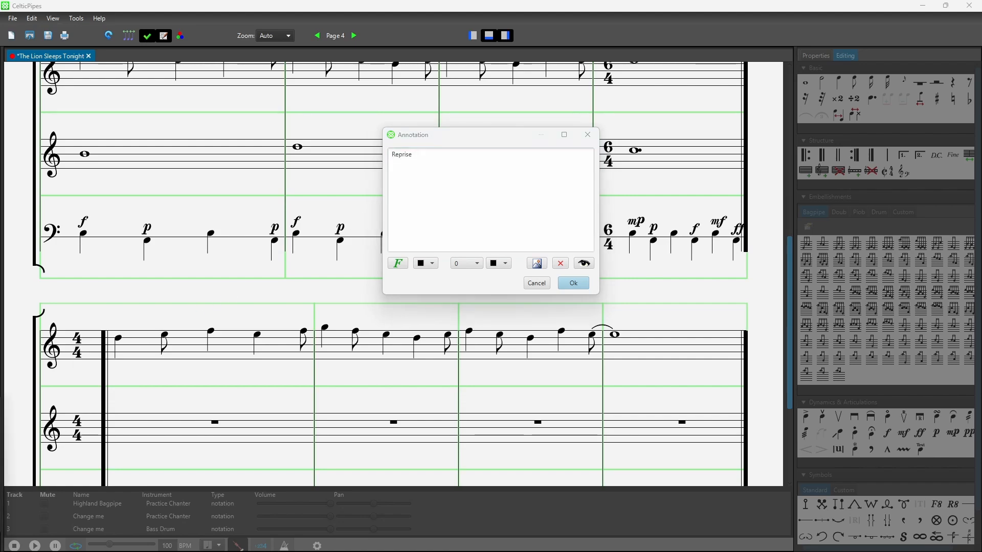
left_click(398, 265)
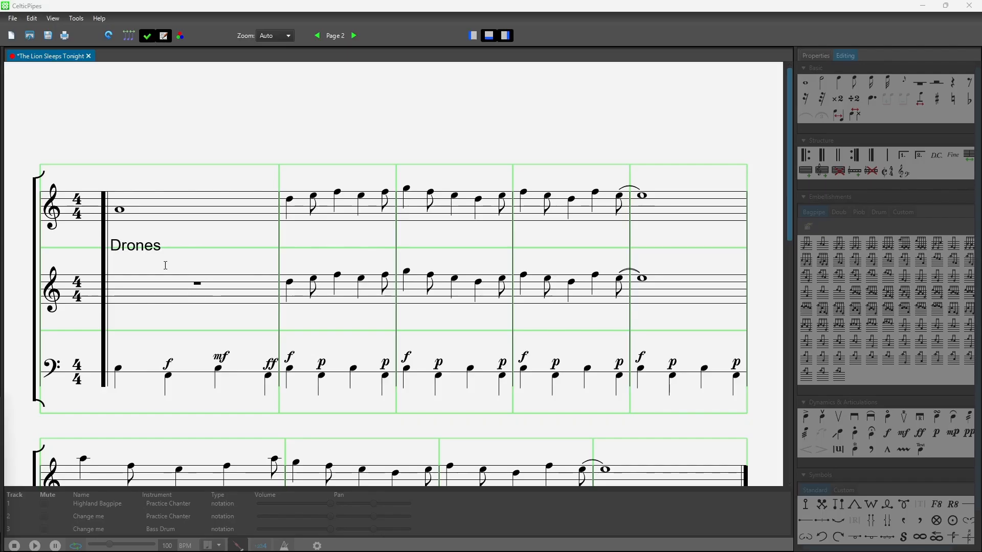
Step: Move the "Drones" annotation slightly lower under the first bar of page 2's melody
mouse_move(123, 251)
left_mouse_down()
mouse_move(132, 262)
mouse_move(199, 267)
mouse_move(136, 268)
left_mouse_up()
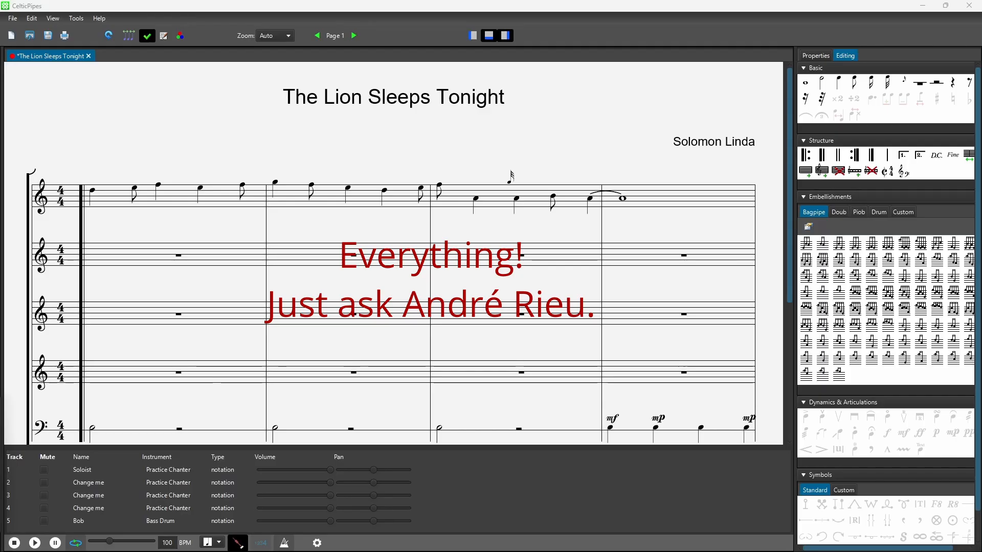
Step: Play back the five-part score from the start of page 1 with the editing palettes and track list hidden
left_click(507, 36)
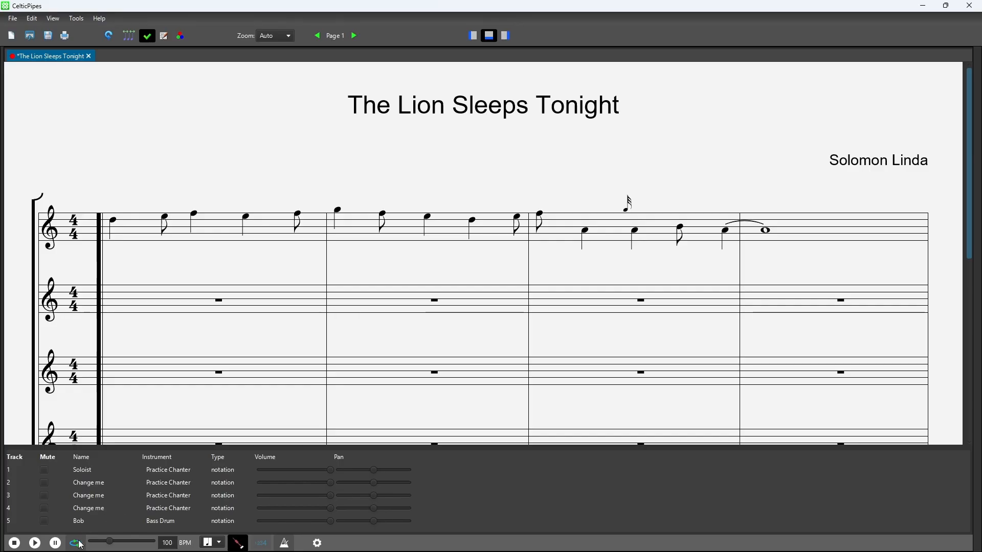
left_click(35, 543)
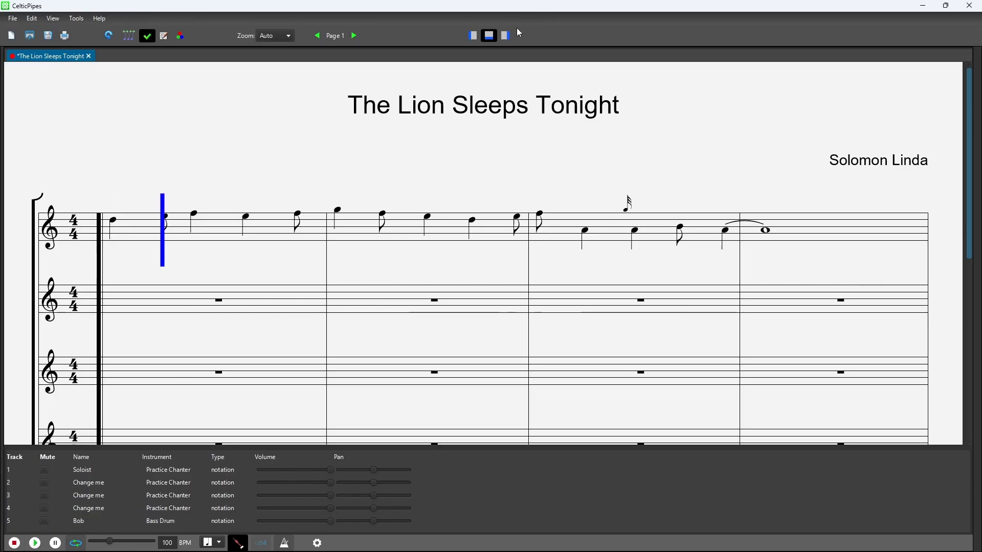
left_click(489, 38)
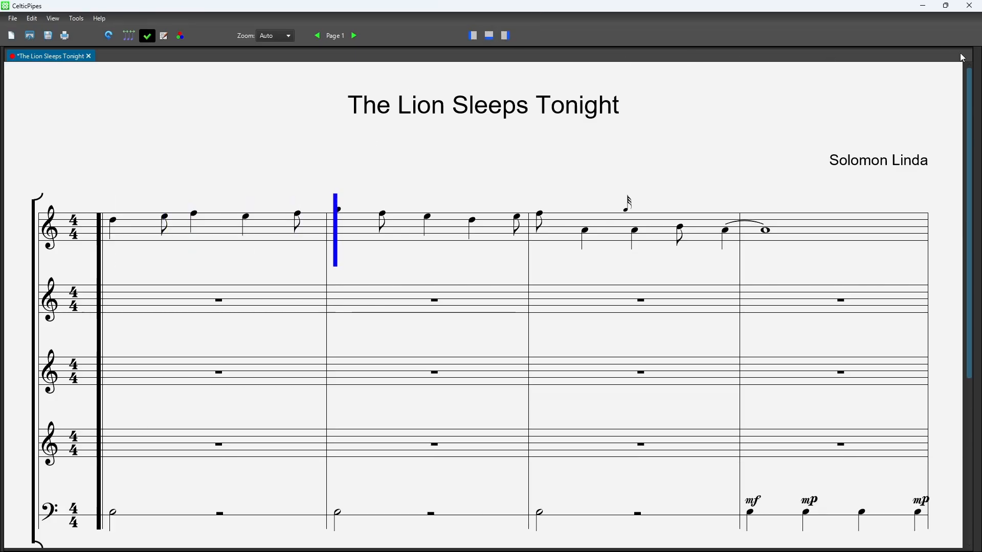